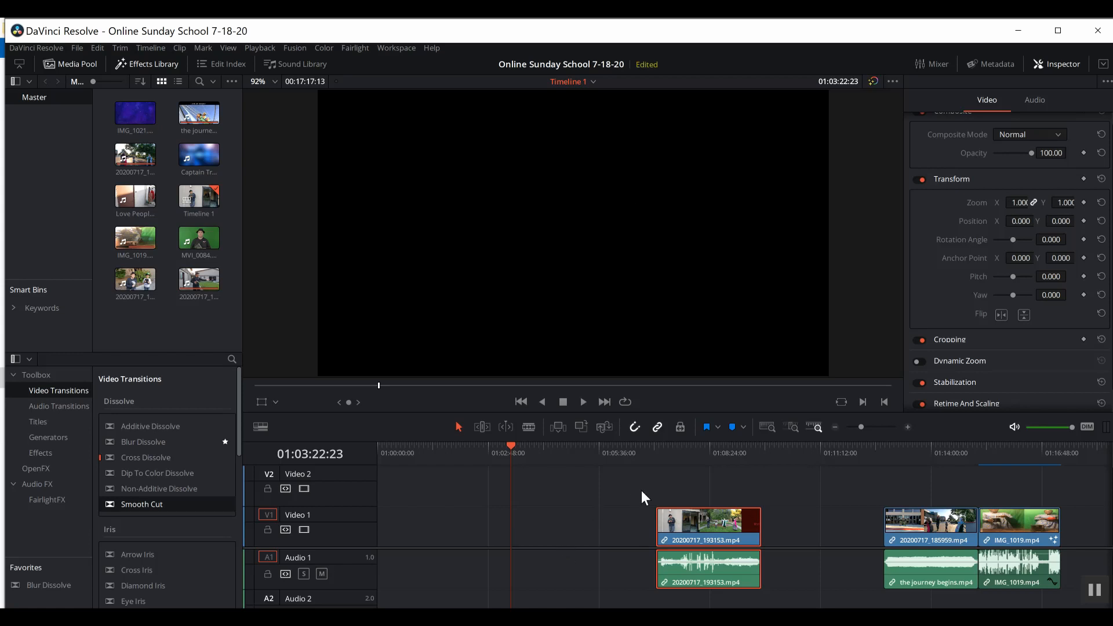
Snap the DaVinci Resolve window to the top screen edge so it fills the screen.
{"action": "left_click_drag", "start_coordinate": [651, 37], "coordinate": [641, 19]}
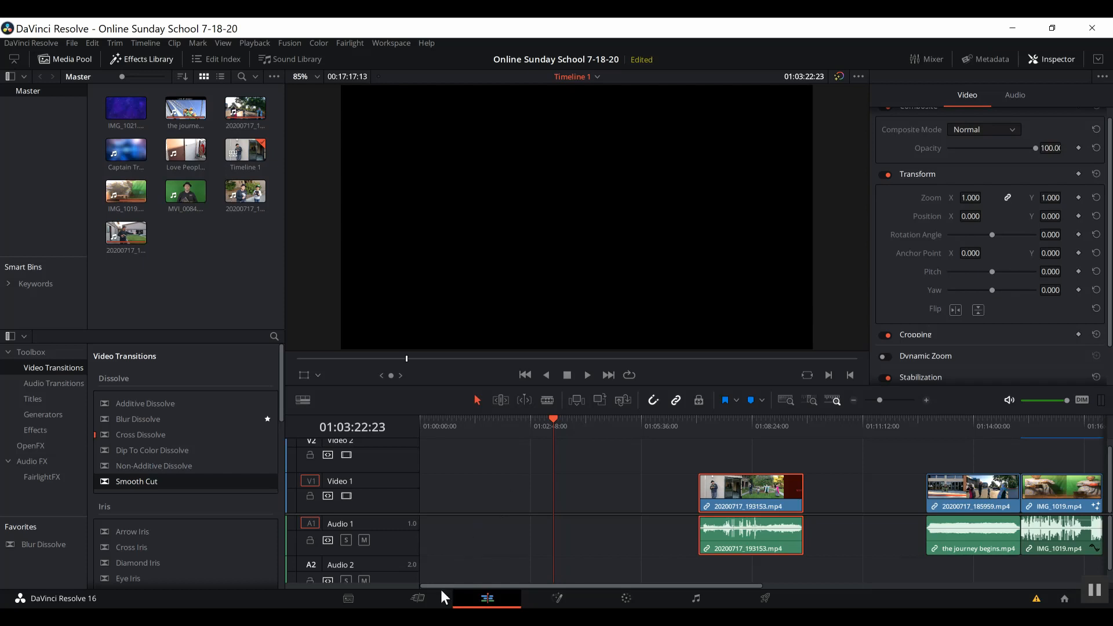
{"action": "left_click", "coordinate": [367, 602]}
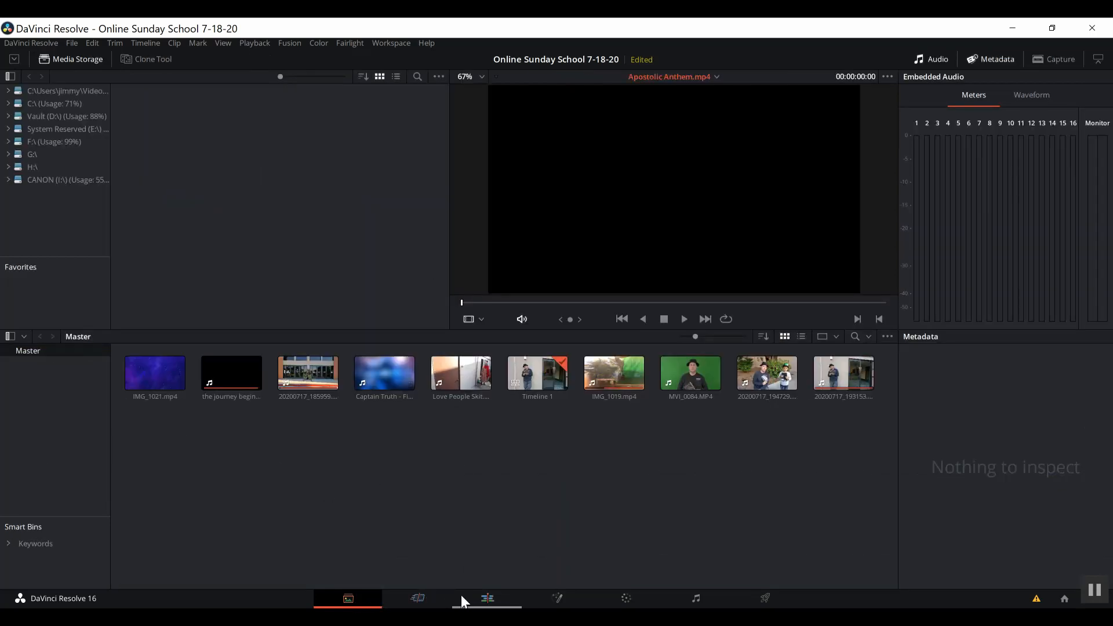
{"action": "left_click", "coordinate": [429, 598]}
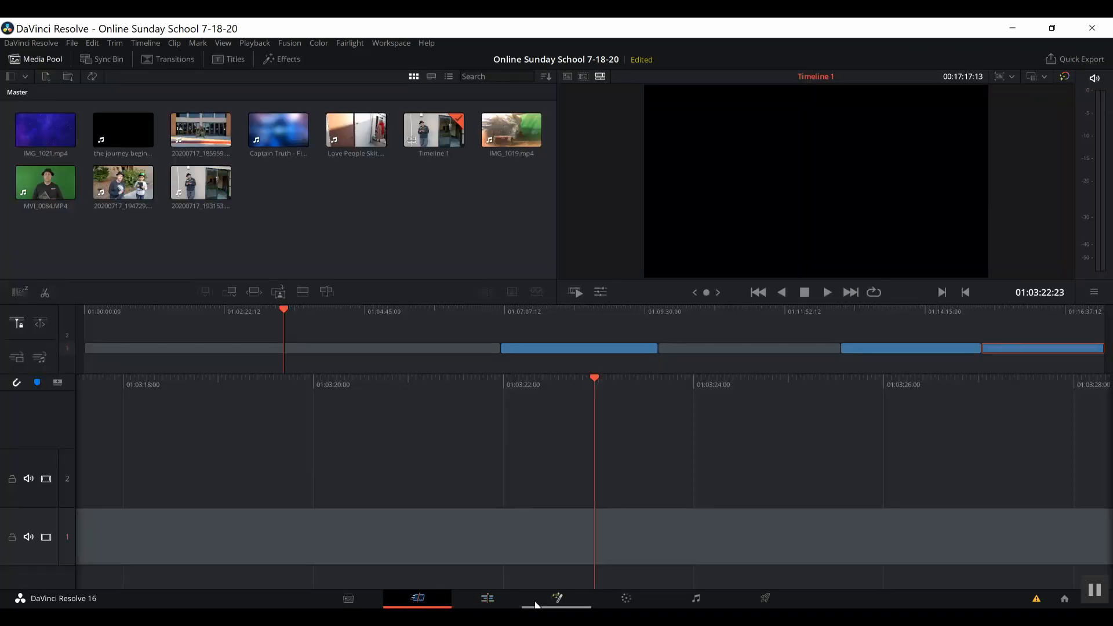
{"action": "left_click", "coordinate": [496, 603]}
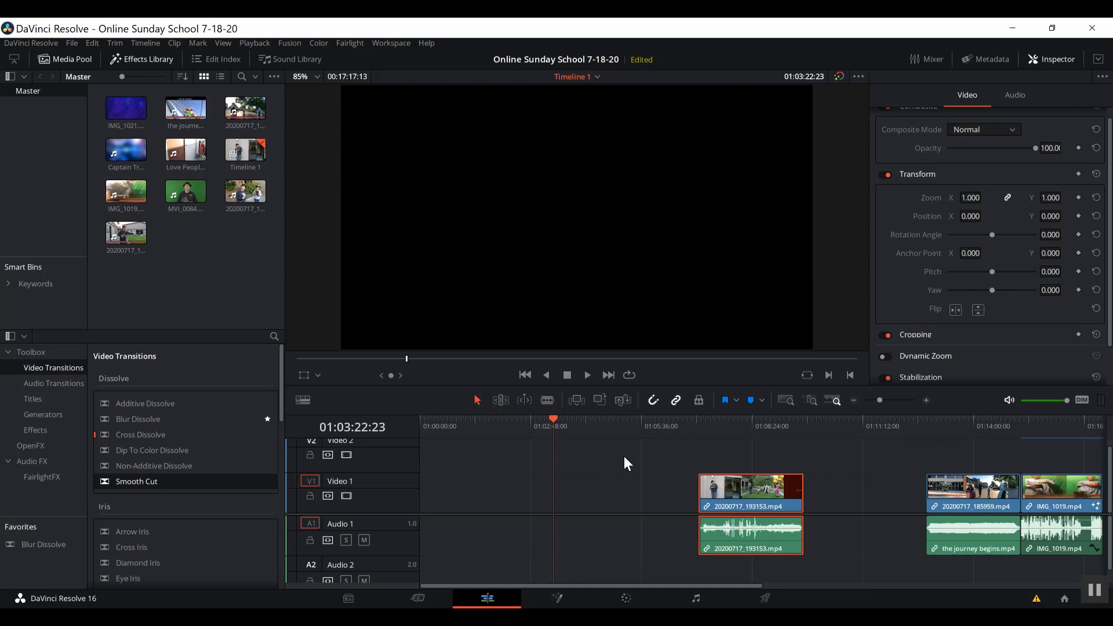
Shift the 20200717_193153 clip slightly later, scrub its later frames, then switch to Chrome.
{"action": "left_click_drag", "start_coordinate": [751, 497], "coordinate": [774, 495]}
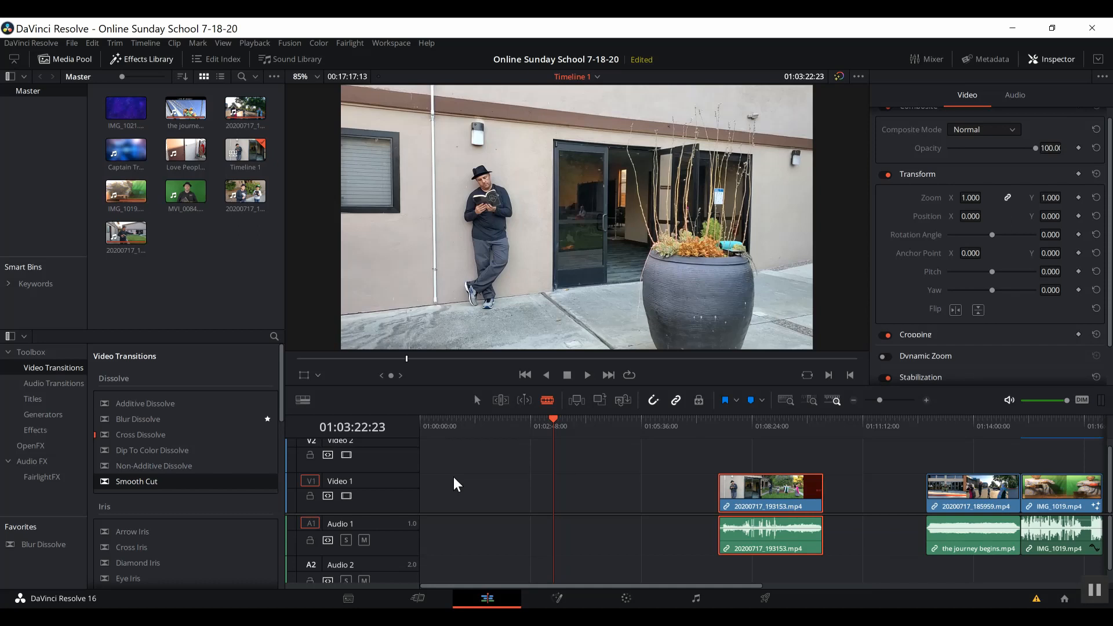
{"action": "left_click", "coordinate": [735, 424]}
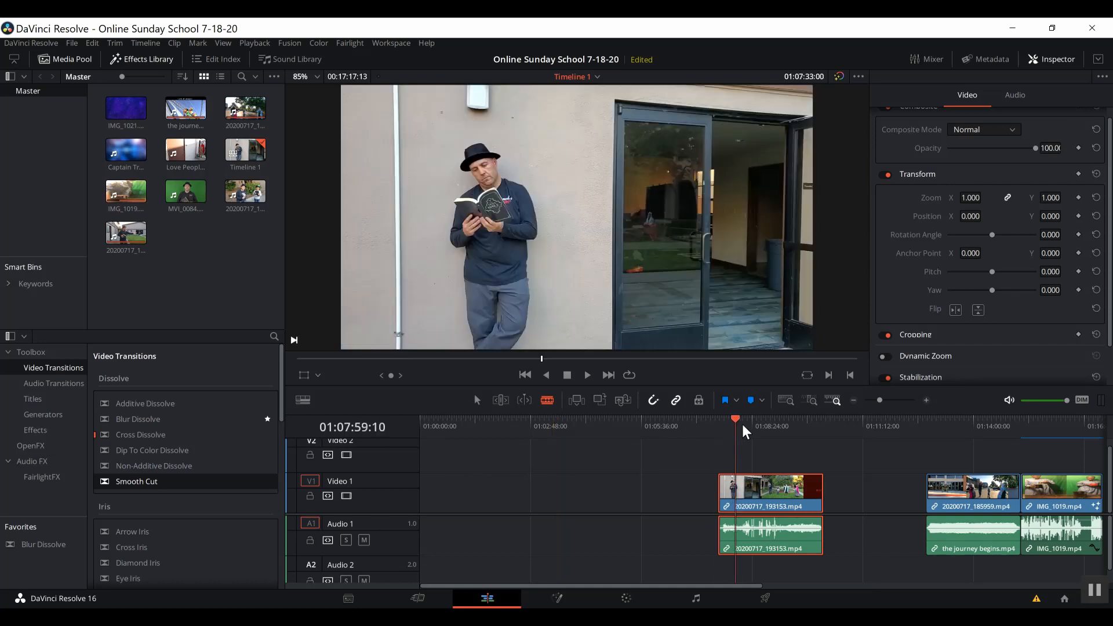
{"action": "mouse_move", "coordinate": [745, 432]}
{"action": "left_mouse_down"}
{"action": "mouse_move", "coordinate": [785, 432]}
{"action": "mouse_move", "coordinate": [727, 430]}
{"action": "left_mouse_up"}
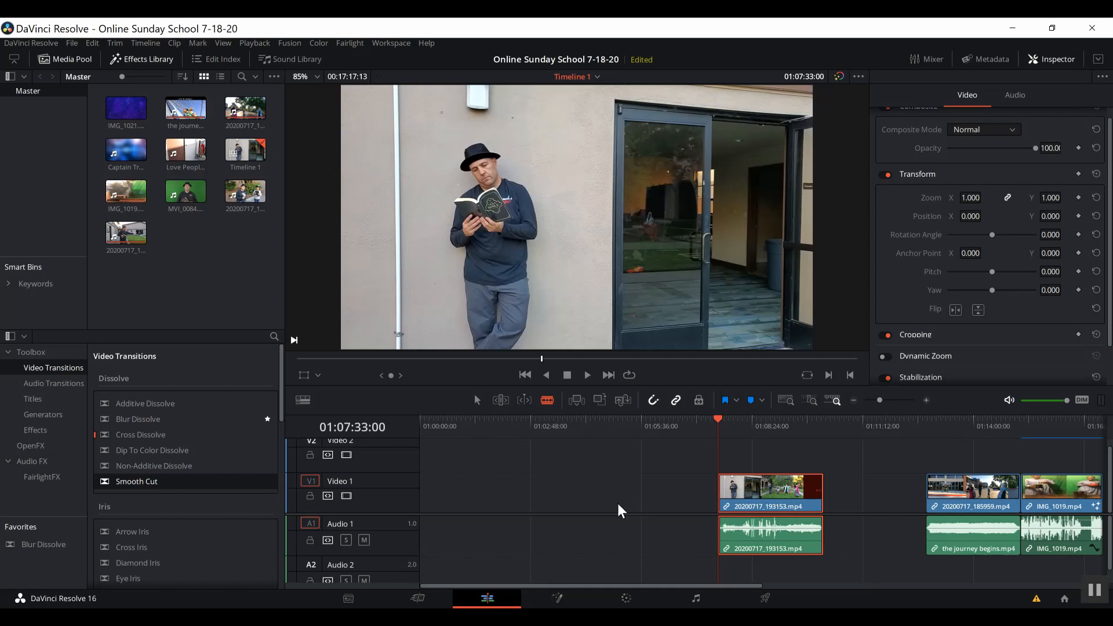
{"action": "key", "text": "alt+Tab"}
{"action": "key", "text": "alt+Tab"}
{"action": "key", "text": "alt+Tab"}
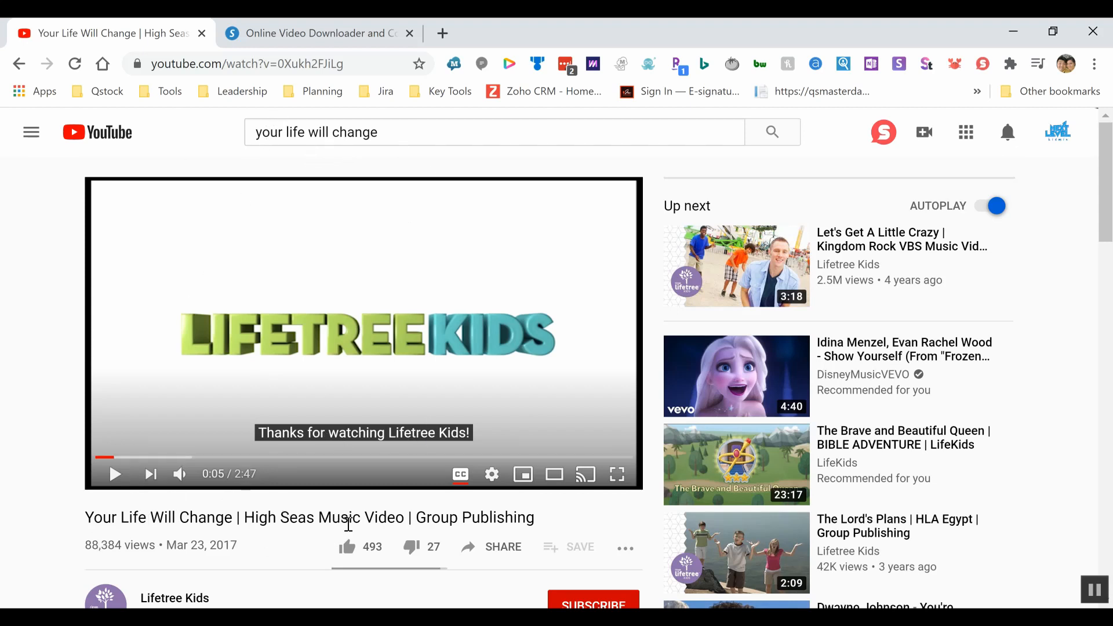
Copy the YouTube video's URL and submit it in SaveTheVideo.com's link field for download.
{"action": "left_click", "coordinate": [361, 65]}
{"action": "key", "text": "ctrl+c"}
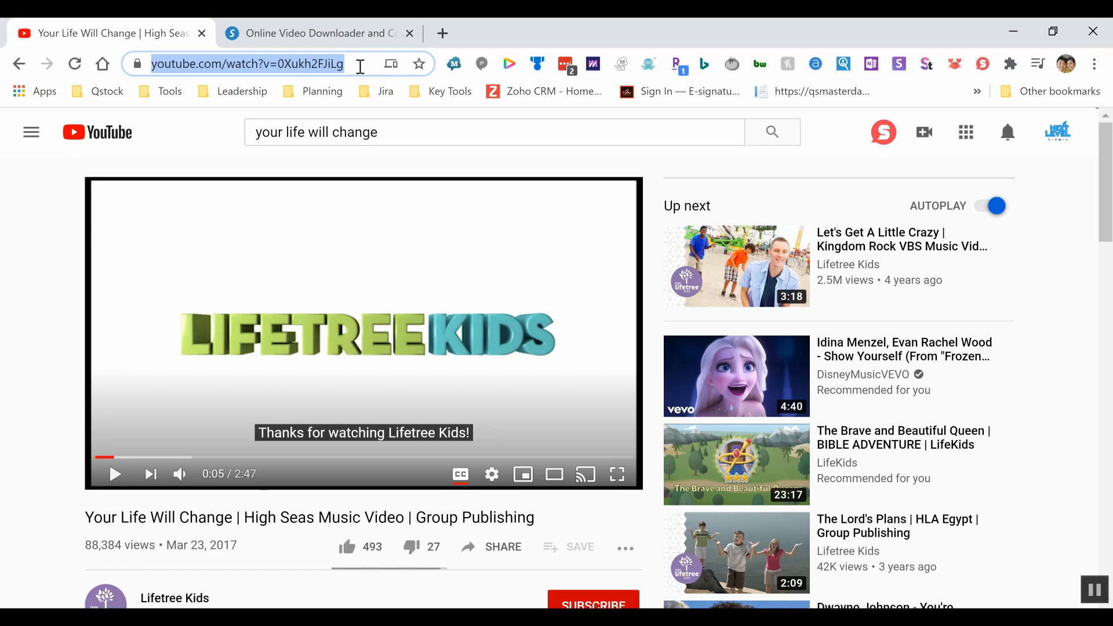
{"action": "left_click", "coordinate": [349, 43]}
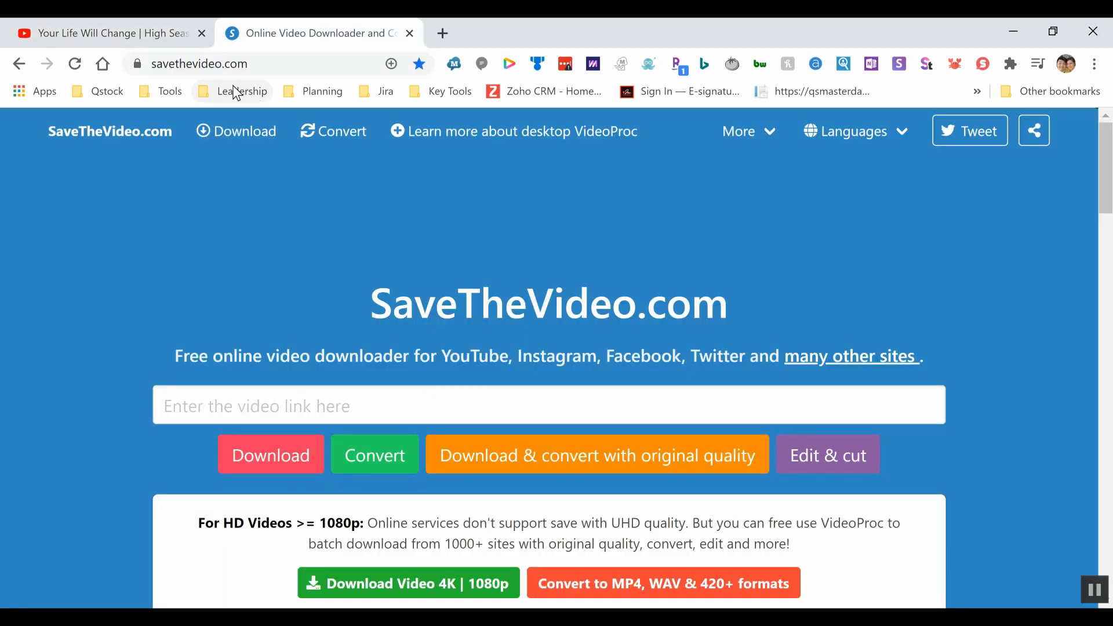
{"action": "left_click", "coordinate": [253, 402]}
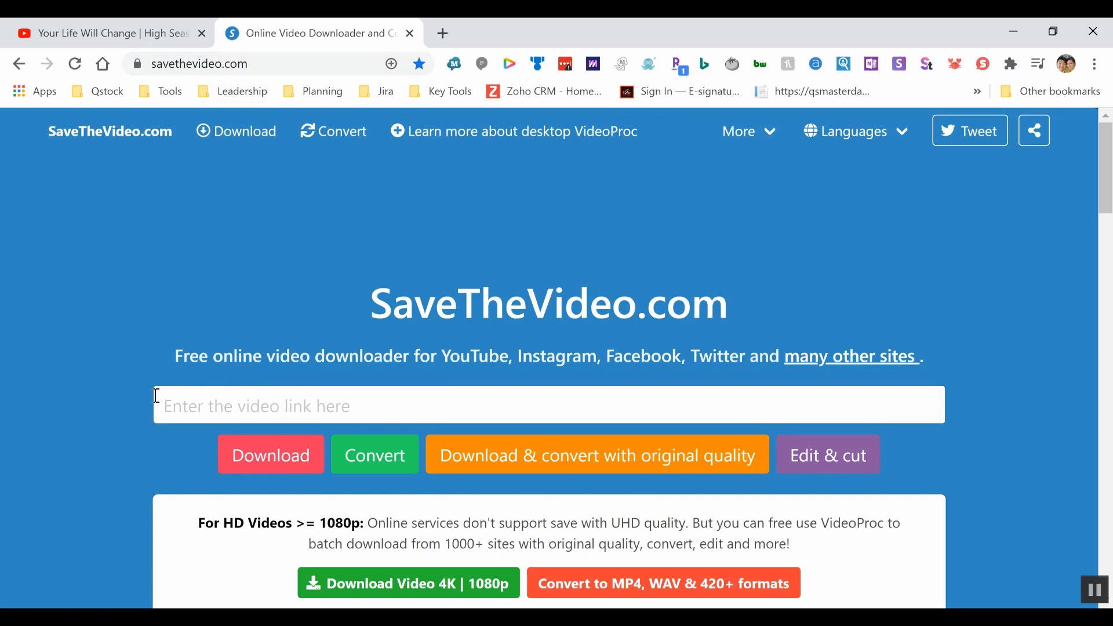
{"action": "key", "text": "ctrl+v"}
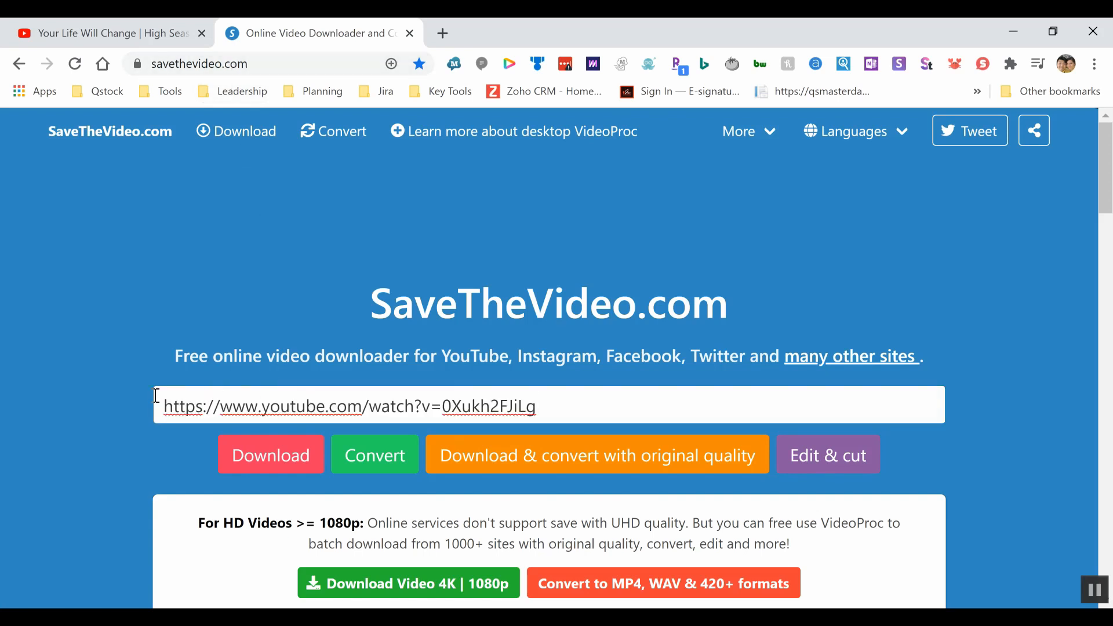
{"action": "left_click", "coordinate": [251, 458]}
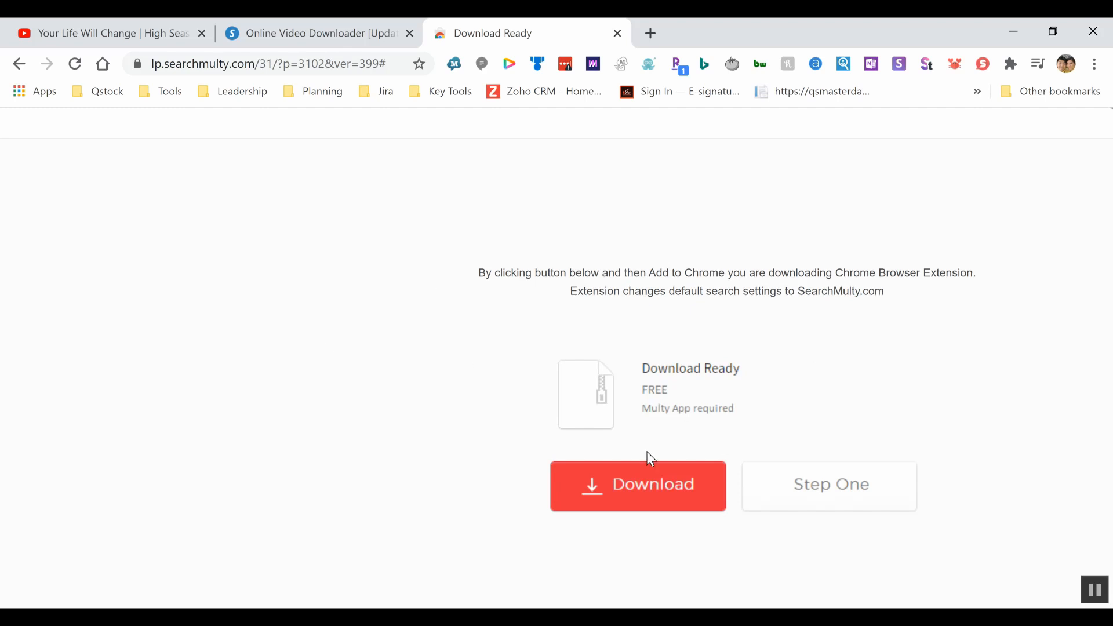
Close the Download Ready tab and open the 1280x720 Download Video (MP4) link.
{"action": "left_click", "coordinate": [615, 34]}
{"action": "scroll", "coordinate": [470, 215], "scroll_direction": "down", "scroll_amount": 5}
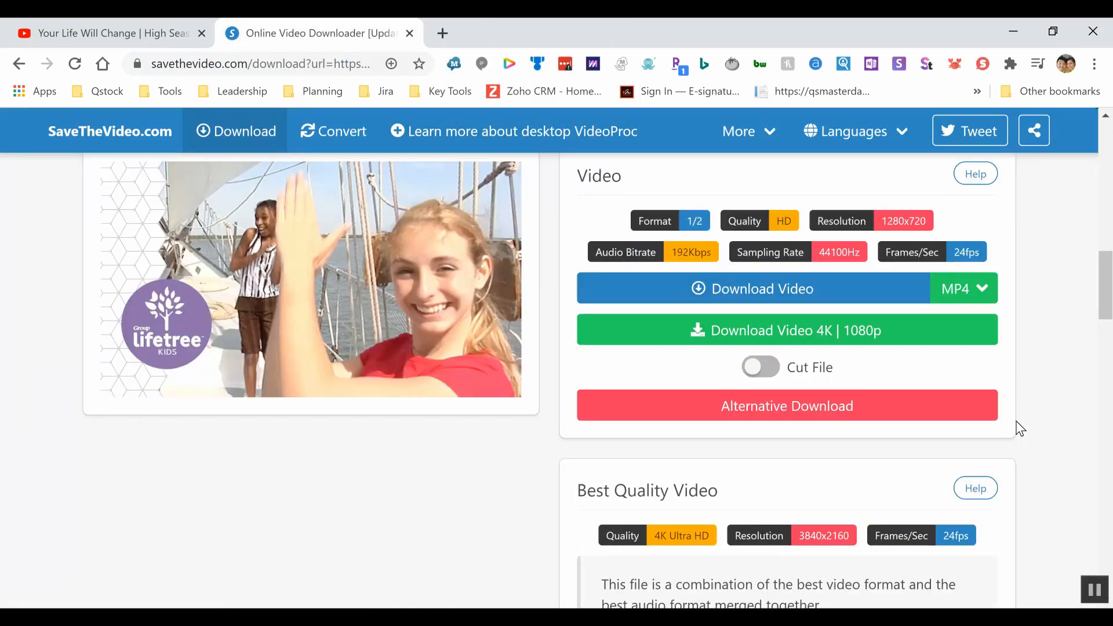
{"action": "scroll", "coordinate": [1020, 463], "scroll_direction": "down", "scroll_amount": 4}
{"action": "scroll", "coordinate": [1027, 494], "scroll_direction": "down", "scroll_amount": 2}
{"action": "scroll", "coordinate": [1027, 493], "scroll_direction": "up", "scroll_amount": 8}
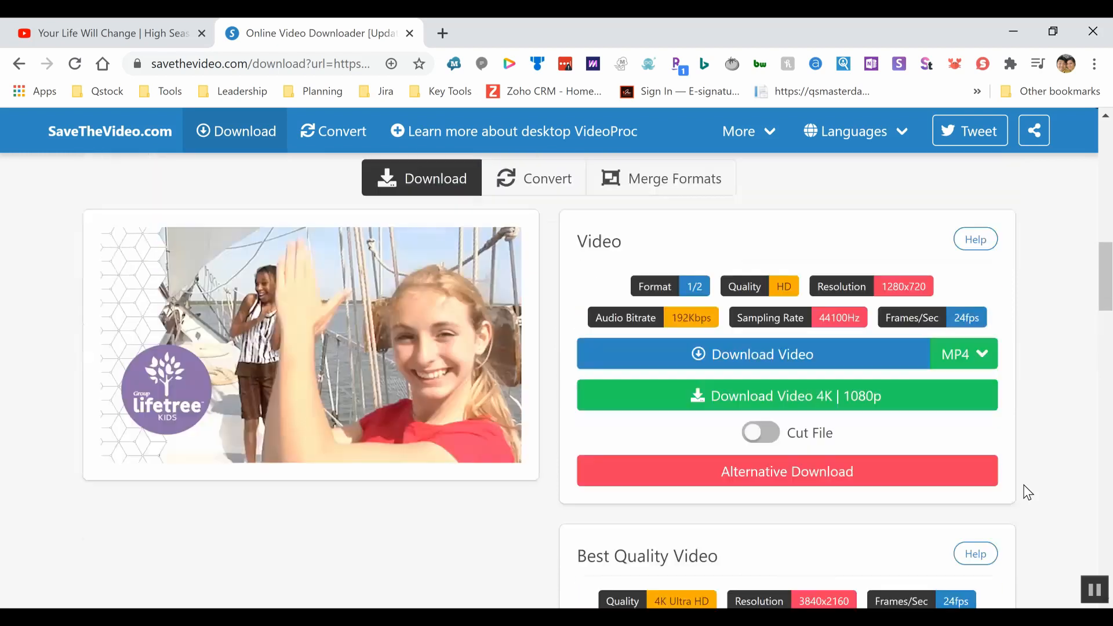
{"action": "scroll", "coordinate": [1026, 492], "scroll_direction": "down", "scroll_amount": 1}
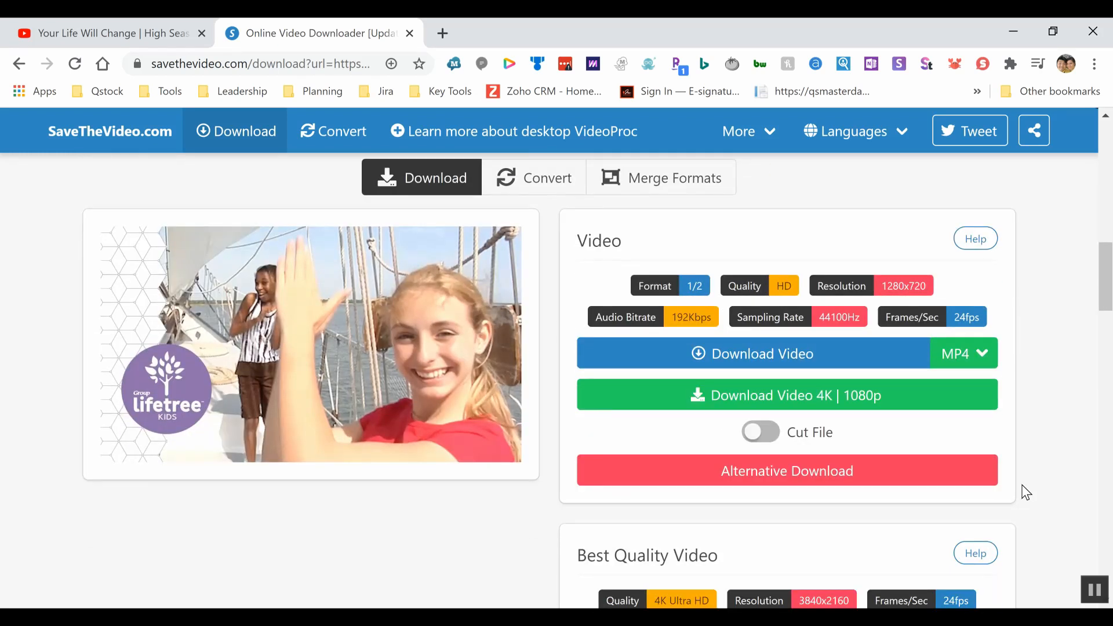
{"action": "scroll", "coordinate": [1027, 492], "scroll_direction": "down", "scroll_amount": 3}
{"action": "scroll", "coordinate": [1028, 491], "scroll_direction": "up", "scroll_amount": 1}
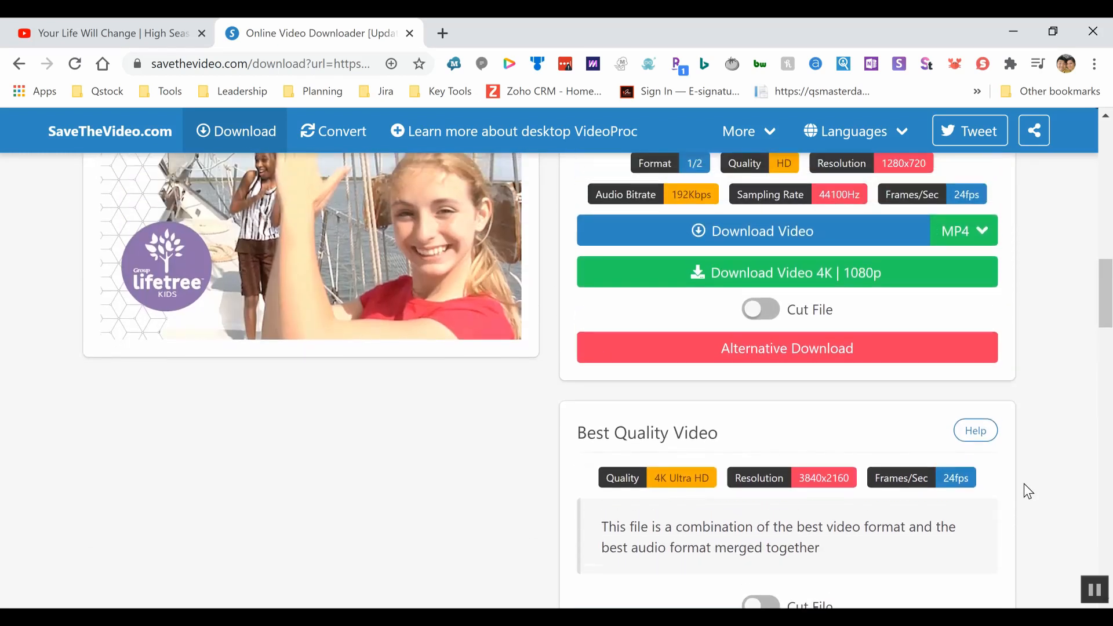
{"action": "scroll", "coordinate": [1027, 492], "scroll_direction": "up", "scroll_amount": 1}
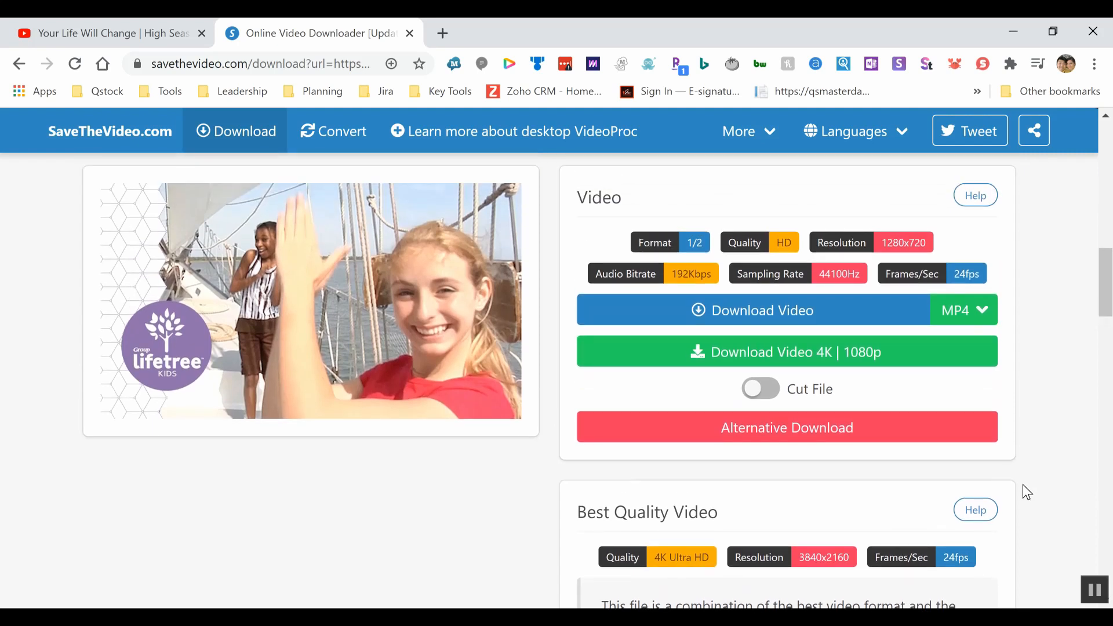
{"action": "scroll", "coordinate": [1024, 487], "scroll_direction": "down", "scroll_amount": 4}
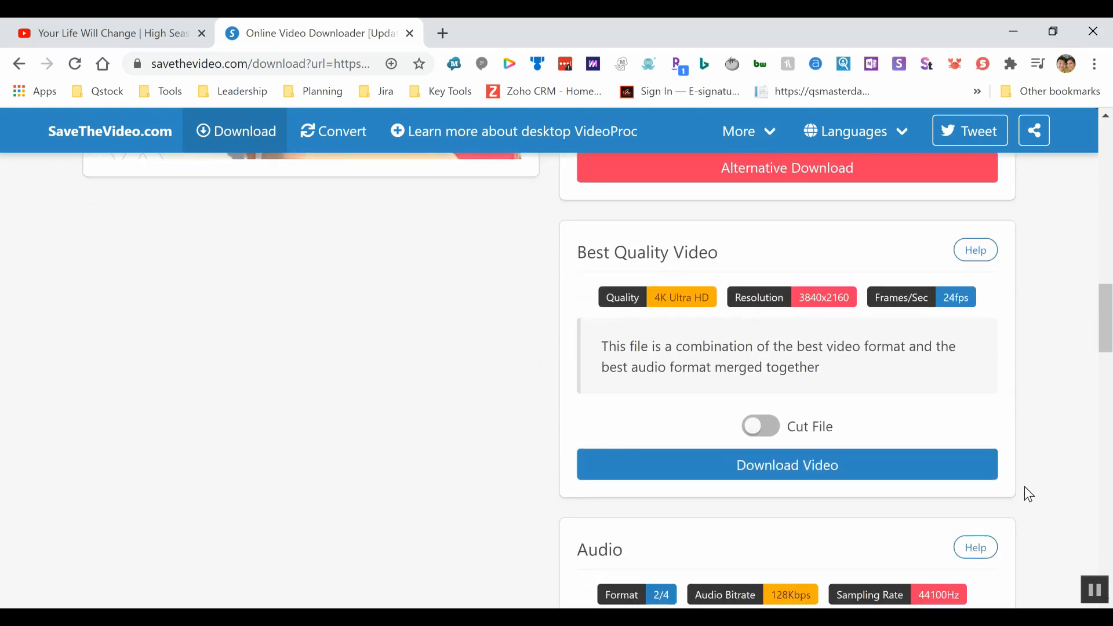
{"action": "scroll", "coordinate": [923, 584], "scroll_direction": "down", "scroll_amount": 3}
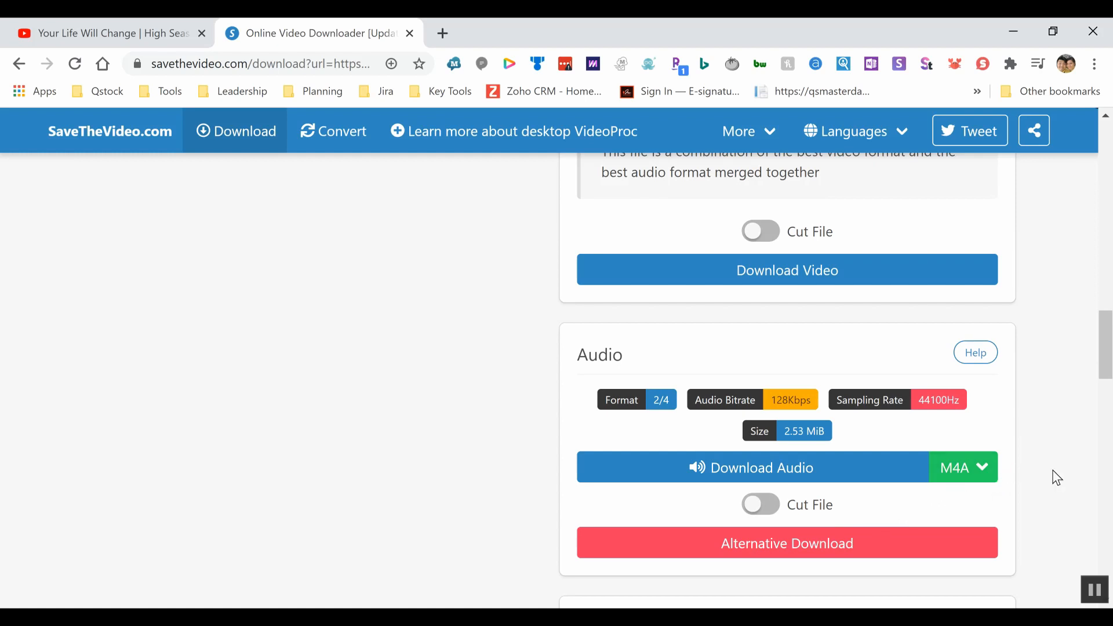
{"action": "scroll", "coordinate": [1038, 477], "scroll_direction": "up", "scroll_amount": 7}
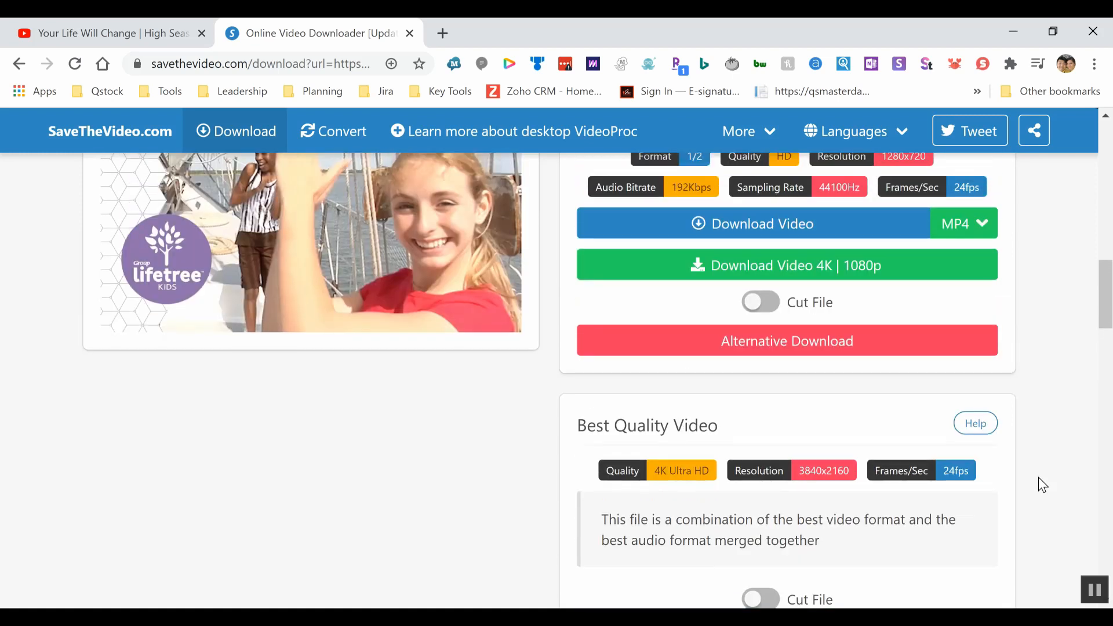
{"action": "scroll", "coordinate": [1038, 482], "scroll_direction": "up", "scroll_amount": 1}
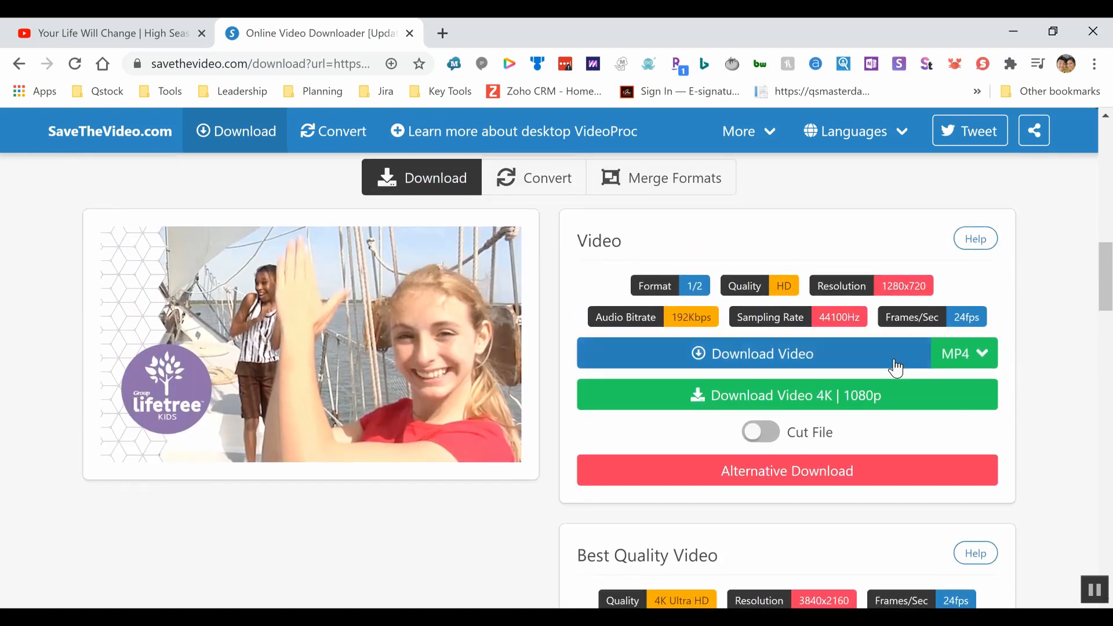
{"action": "left_click", "coordinate": [802, 361]}
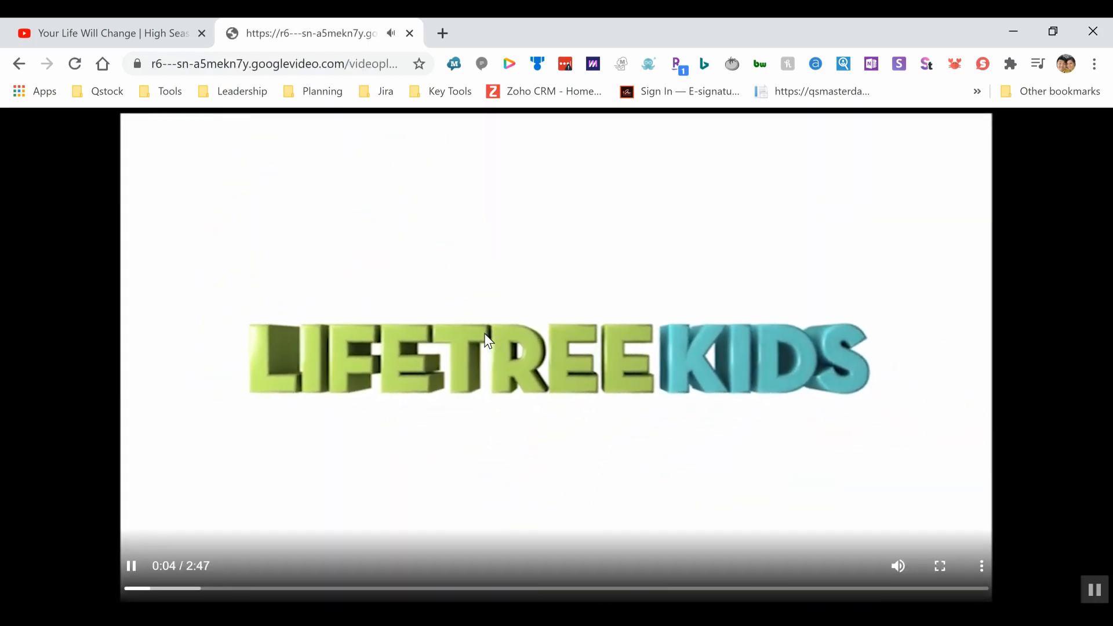
Pause the video at 0:08, save it as 'your life will change', and close that tab.
{"action": "right_click", "coordinate": [488, 340]}
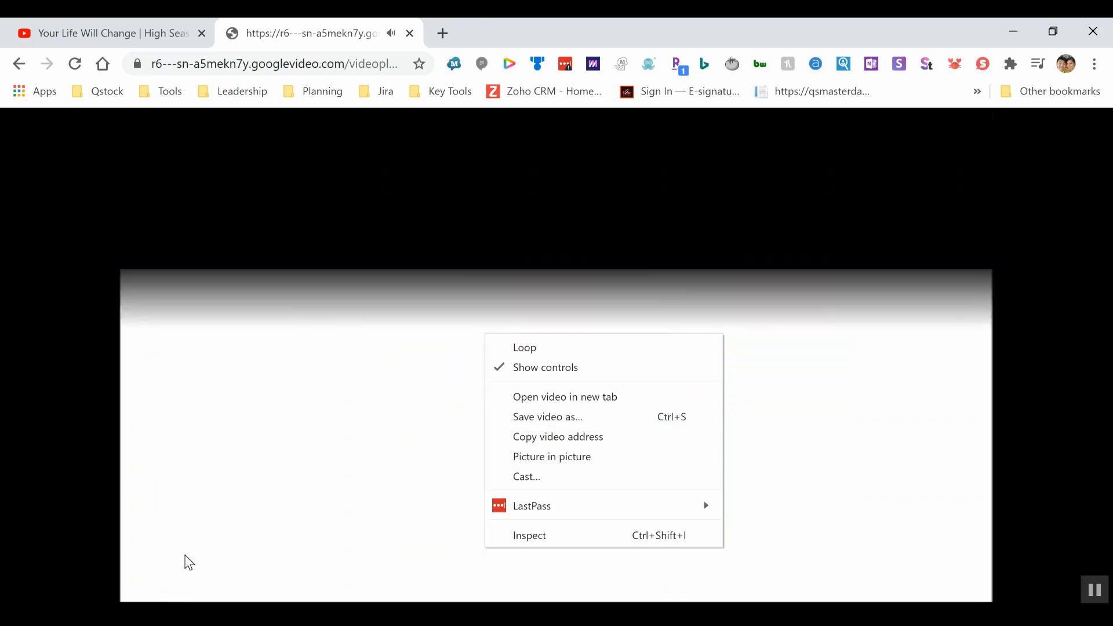
{"action": "left_click", "coordinate": [190, 563]}
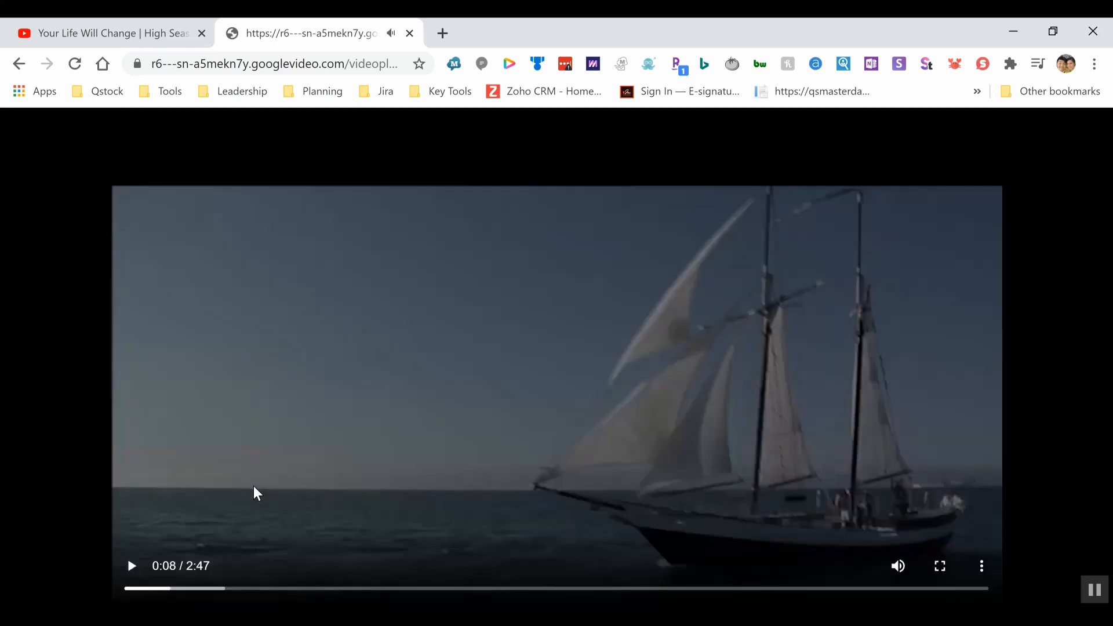
{"action": "right_click", "coordinate": [516, 336]}
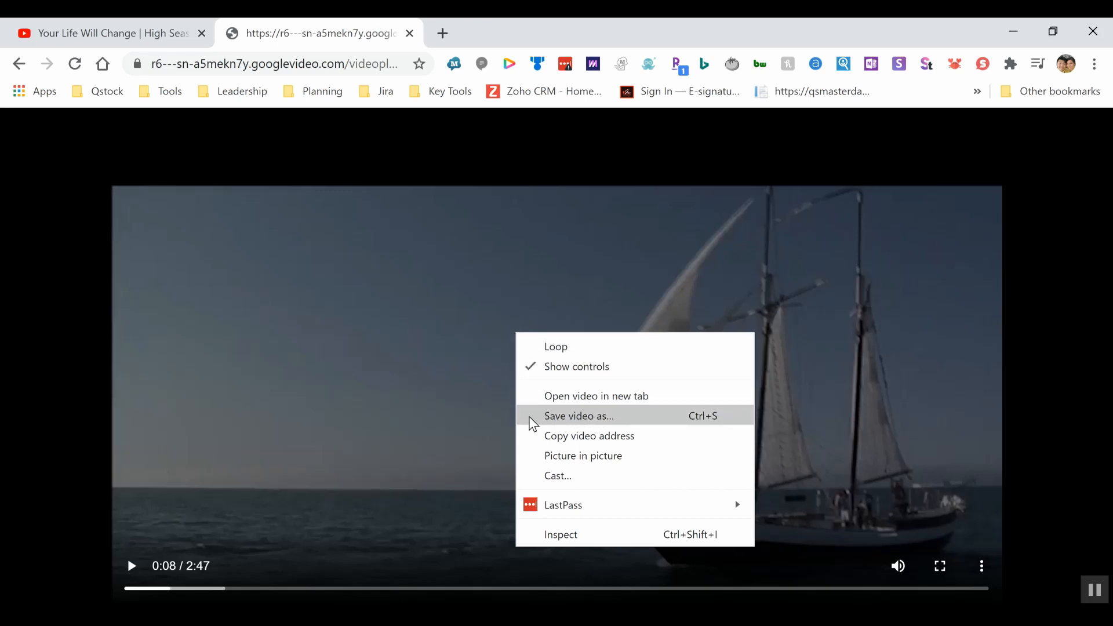
{"action": "left_click", "coordinate": [586, 417]}
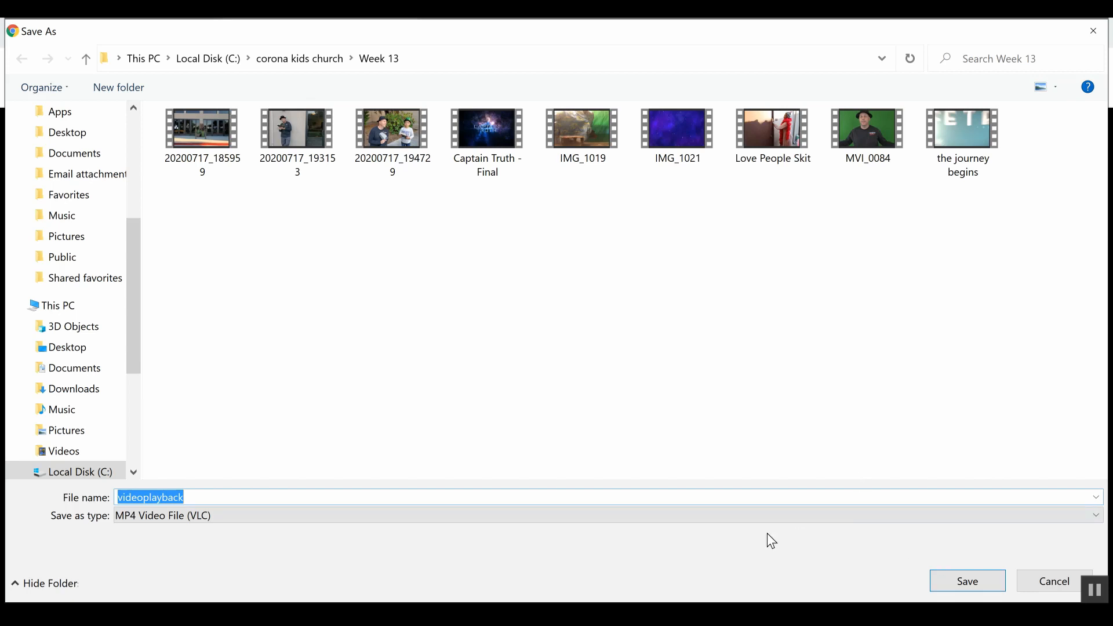
{"action": "type", "text": "your life wil"}
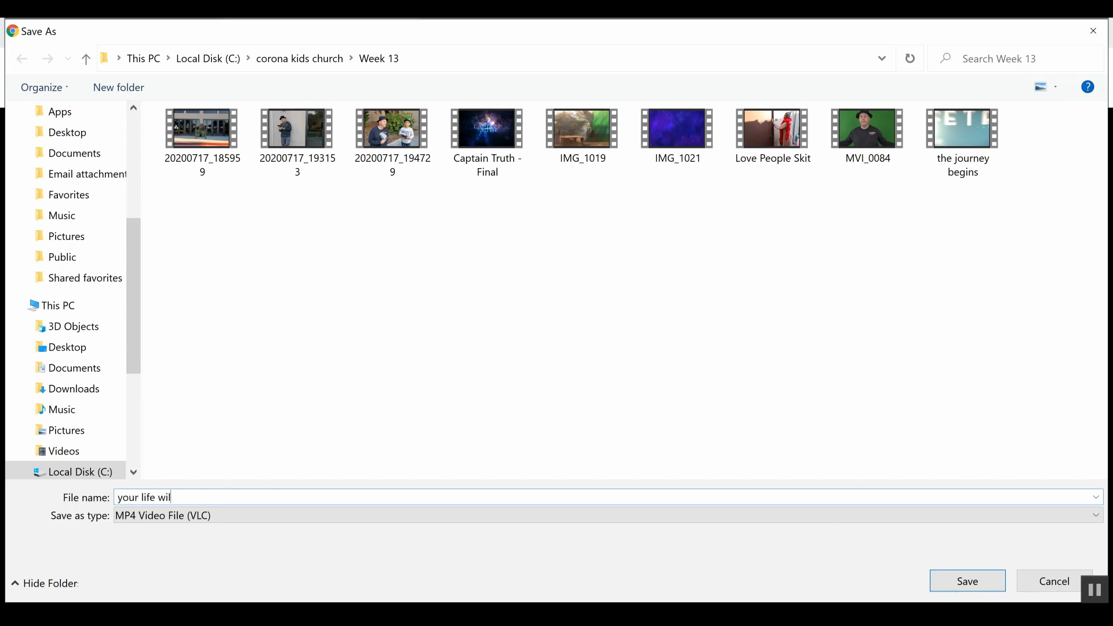
{"action": "type", "text": "l change"}
{"action": "key", "text": "Return"}
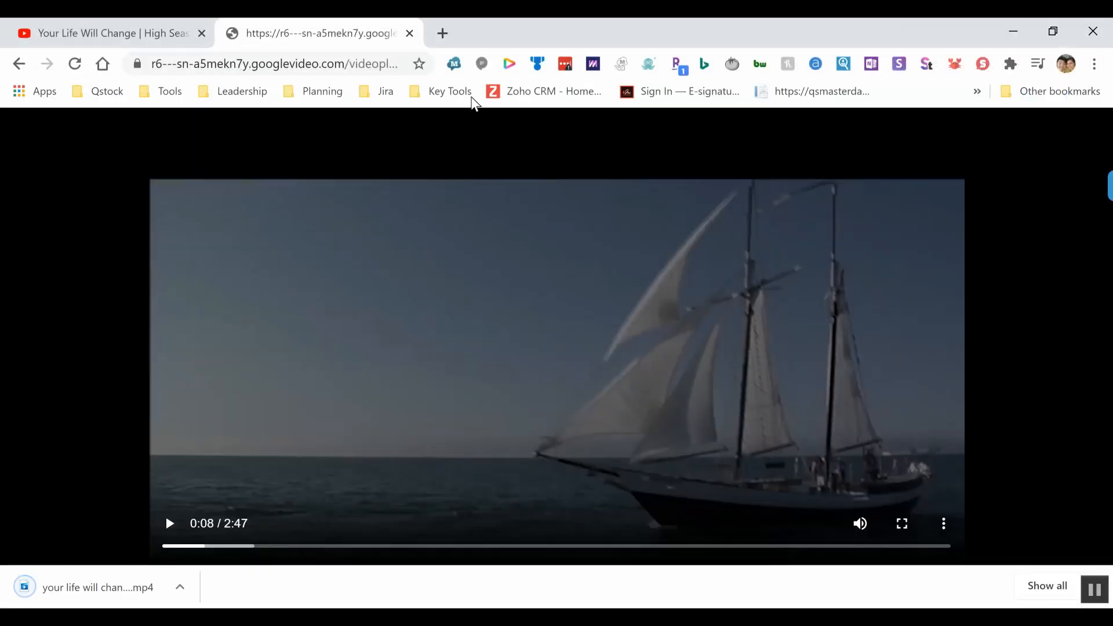
{"action": "left_click", "coordinate": [410, 34]}
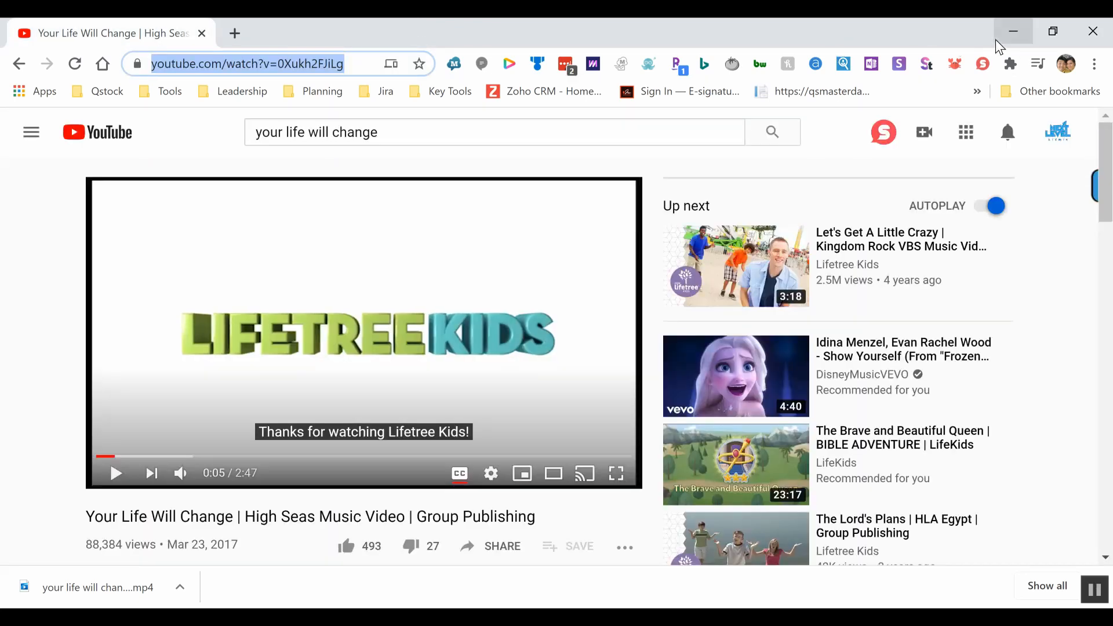
Minimize Chrome and drag 'your life will change' from the Week 13 folder into the Media Pool.
{"action": "left_click", "coordinate": [998, 42]}
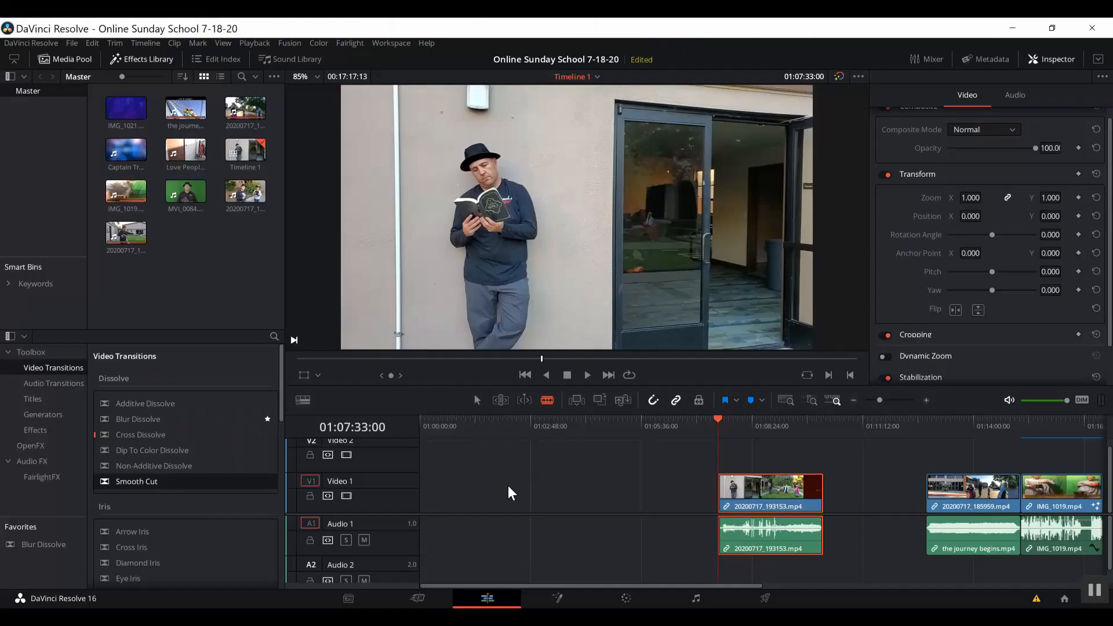
{"action": "key", "text": "alt+Tab"}
{"action": "key", "text": "alt+Tab"}
{"action": "key", "text": "alt+Tab"}
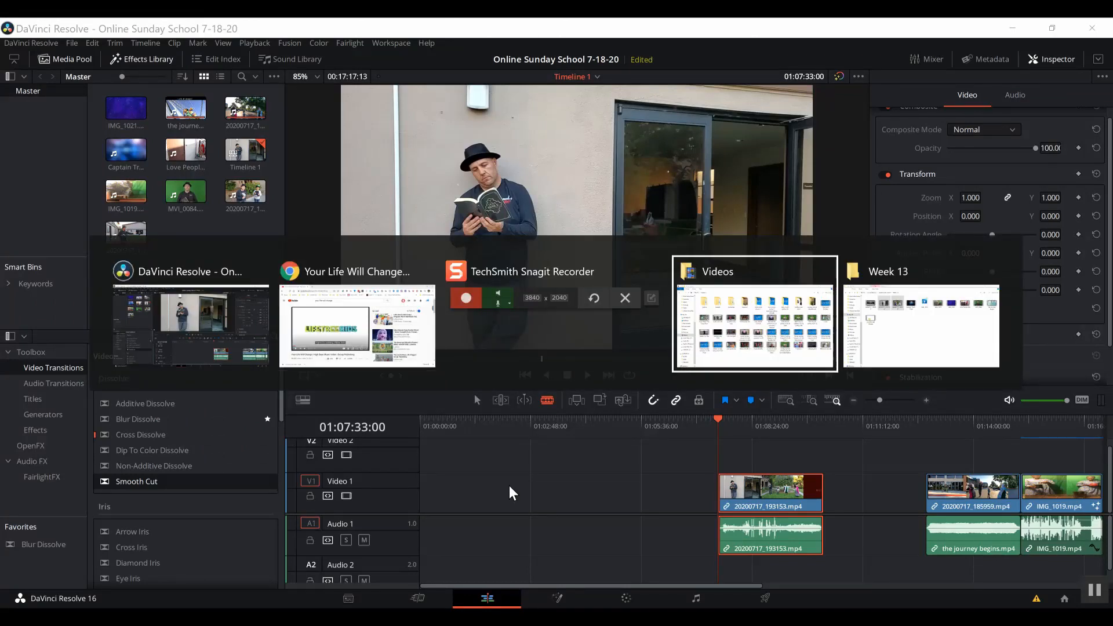
{"action": "key", "text": "alt+Tab"}
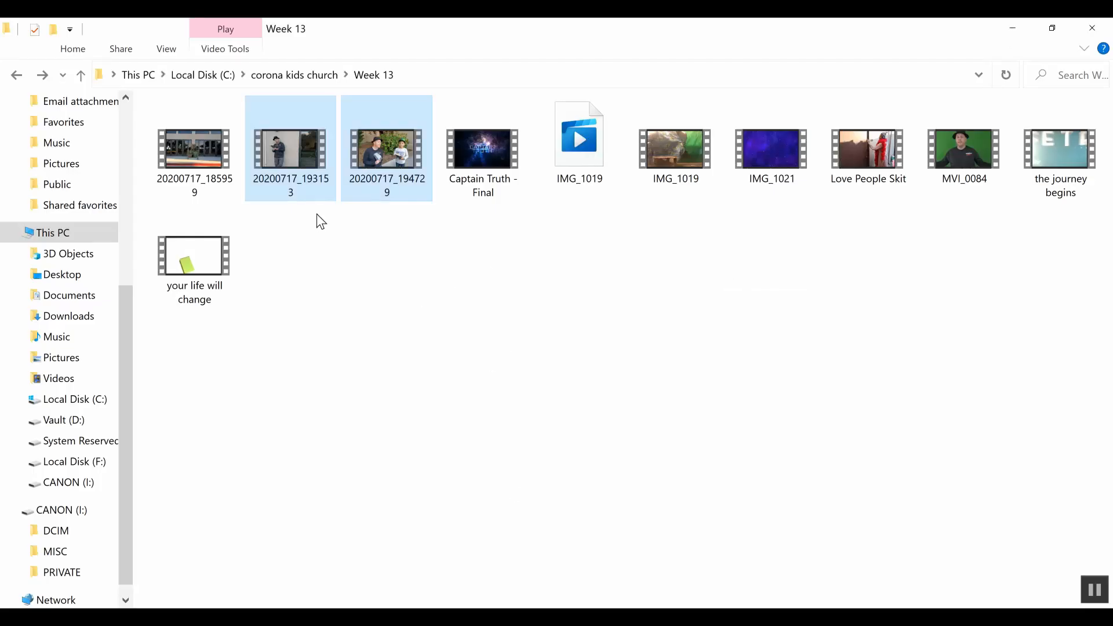
{"action": "left_click", "coordinate": [390, 301]}
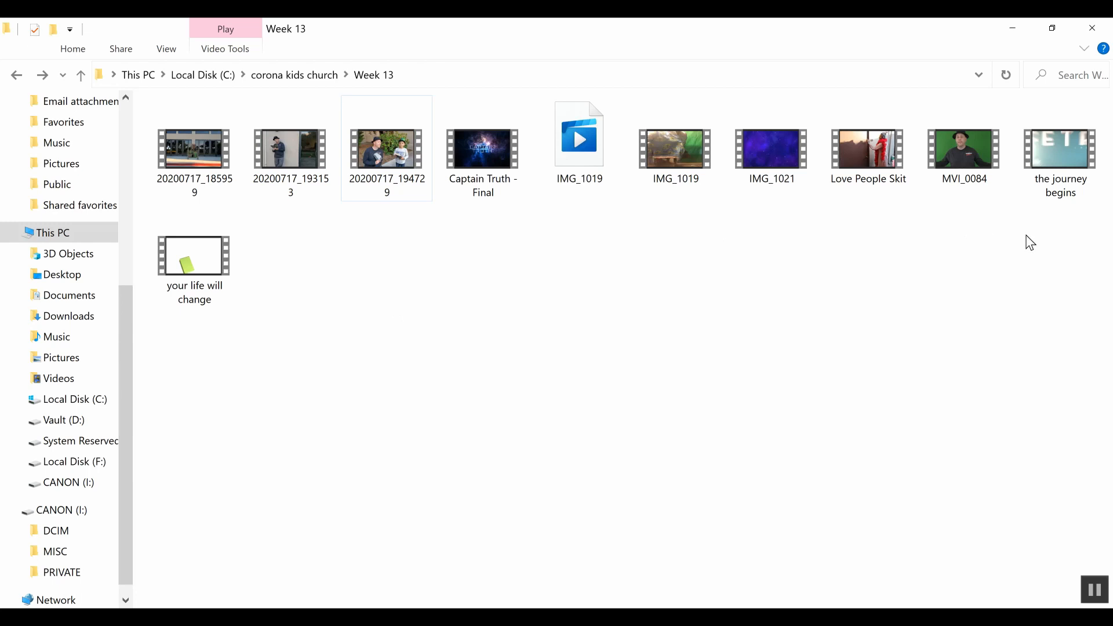
{"action": "left_click_drag", "start_coordinate": [186, 268], "coordinate": [209, 263]}
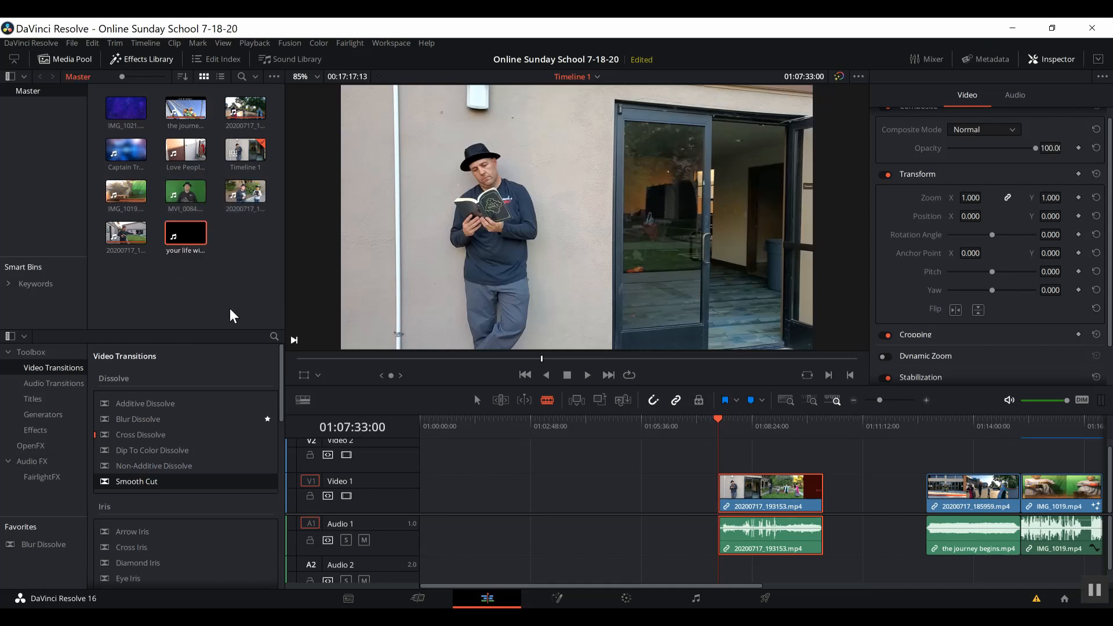
Drag 'your life will change.mp4' onto Video 1 ahead of the 20200717_193153 clip.
{"action": "left_click", "coordinate": [172, 232]}
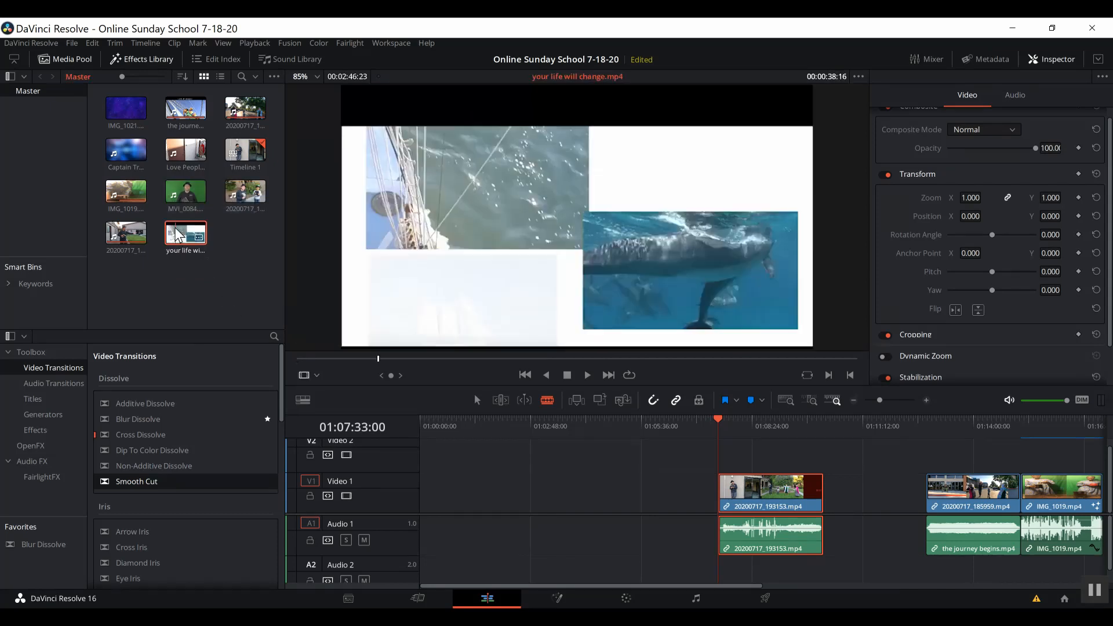
{"action": "left_click_drag", "start_coordinate": [173, 232], "coordinate": [487, 492]}
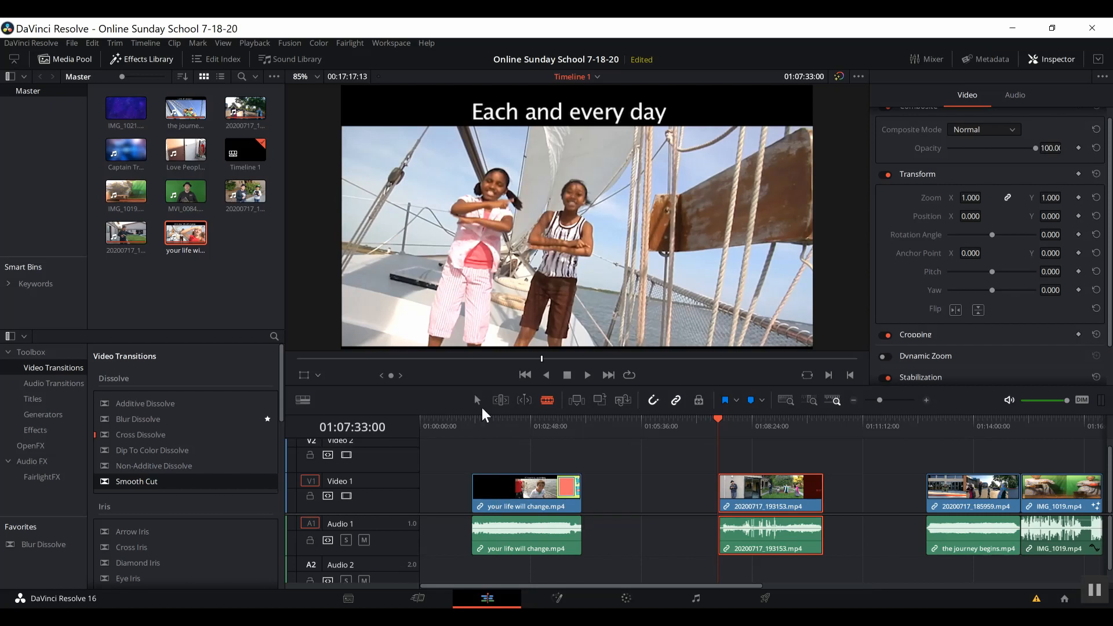
Unlink the your life will change clip and delete its video without rippling, keeping its audio.
{"action": "right_click", "coordinate": [502, 498]}
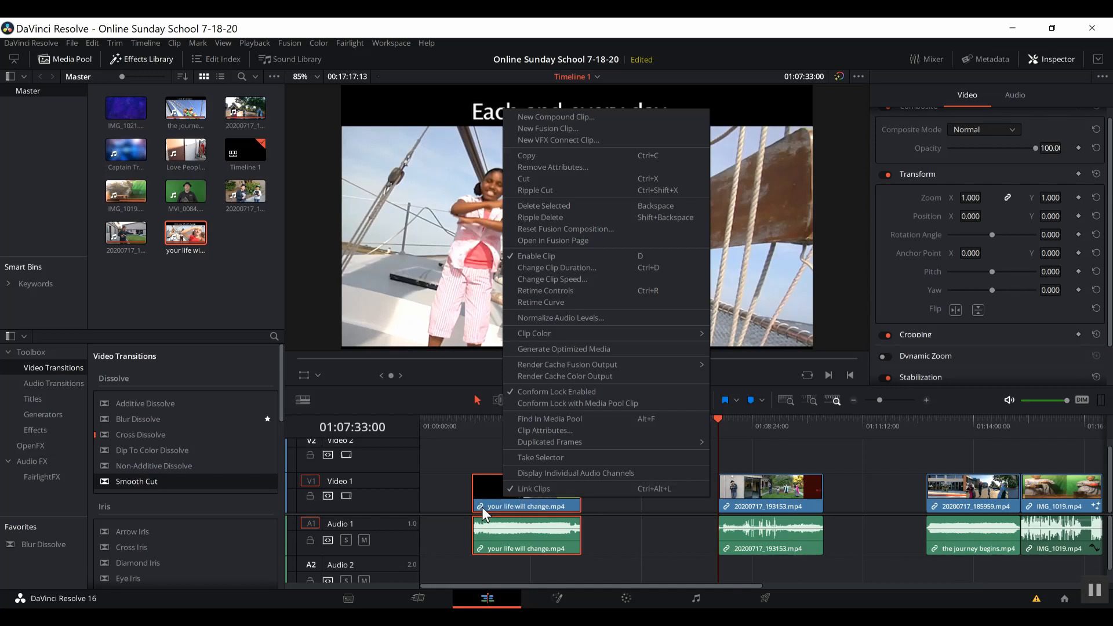
{"action": "left_click", "coordinate": [536, 488]}
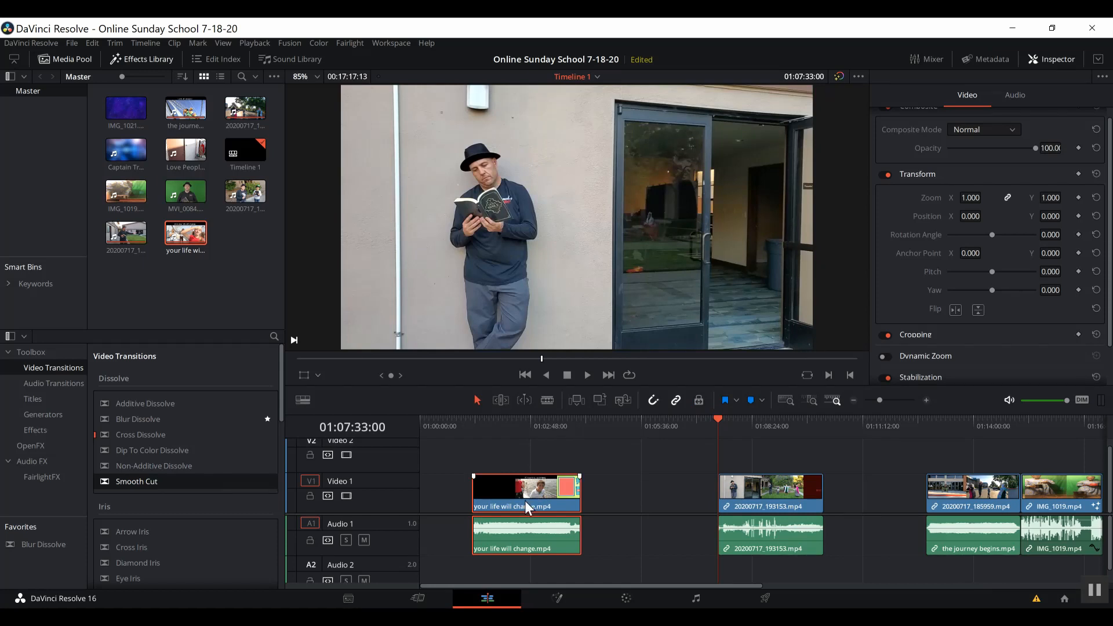
{"action": "left_click", "coordinate": [606, 506]}
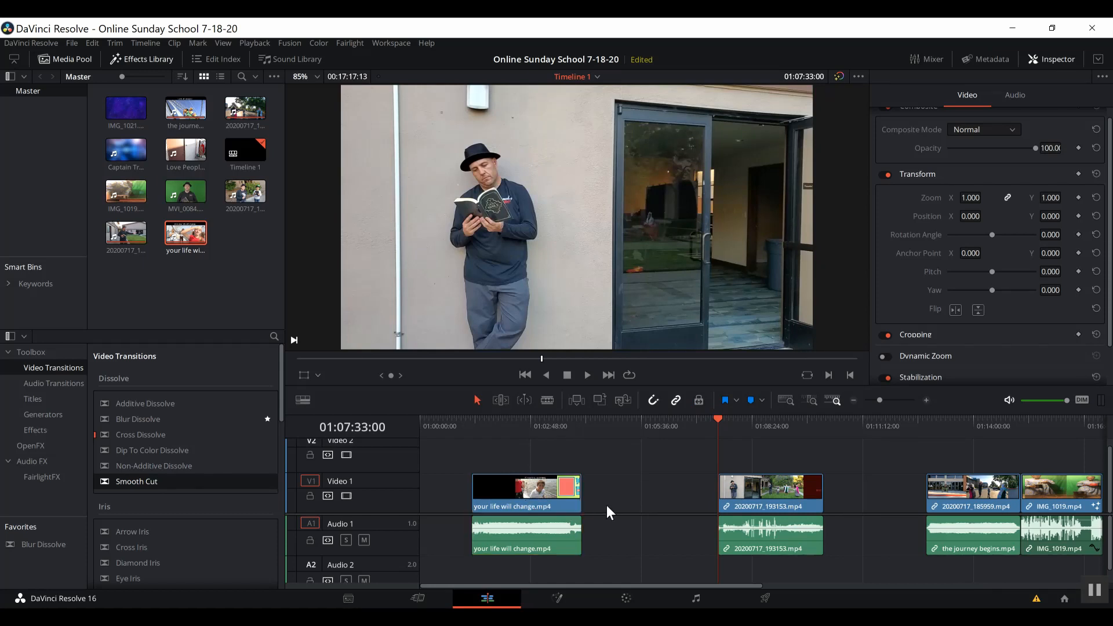
{"action": "left_click", "coordinate": [527, 493]}
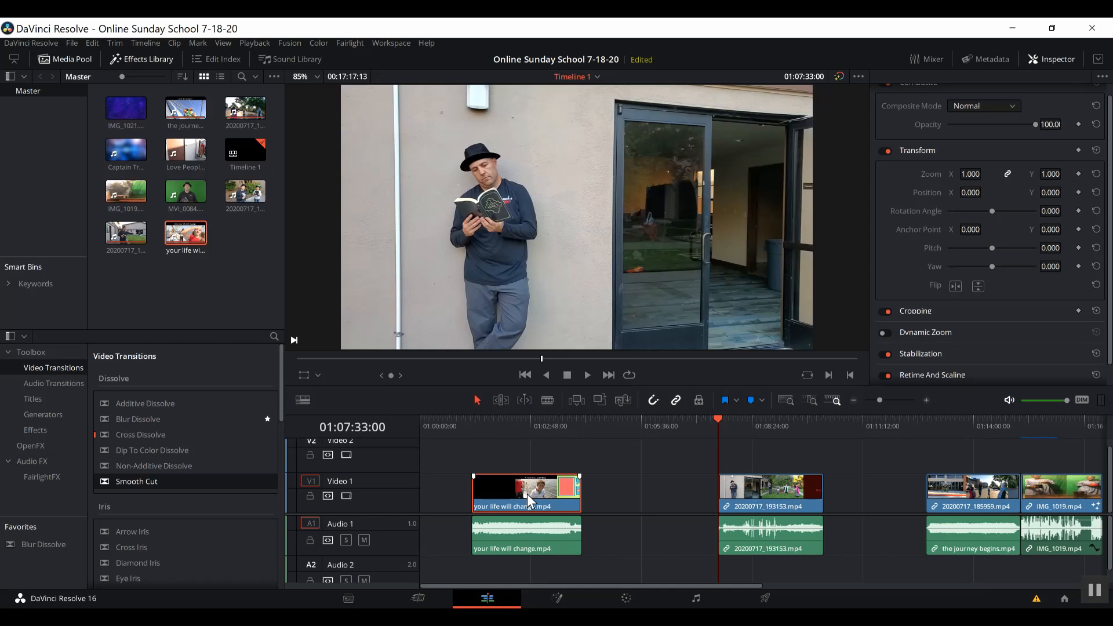
{"action": "key", "text": "Delete"}
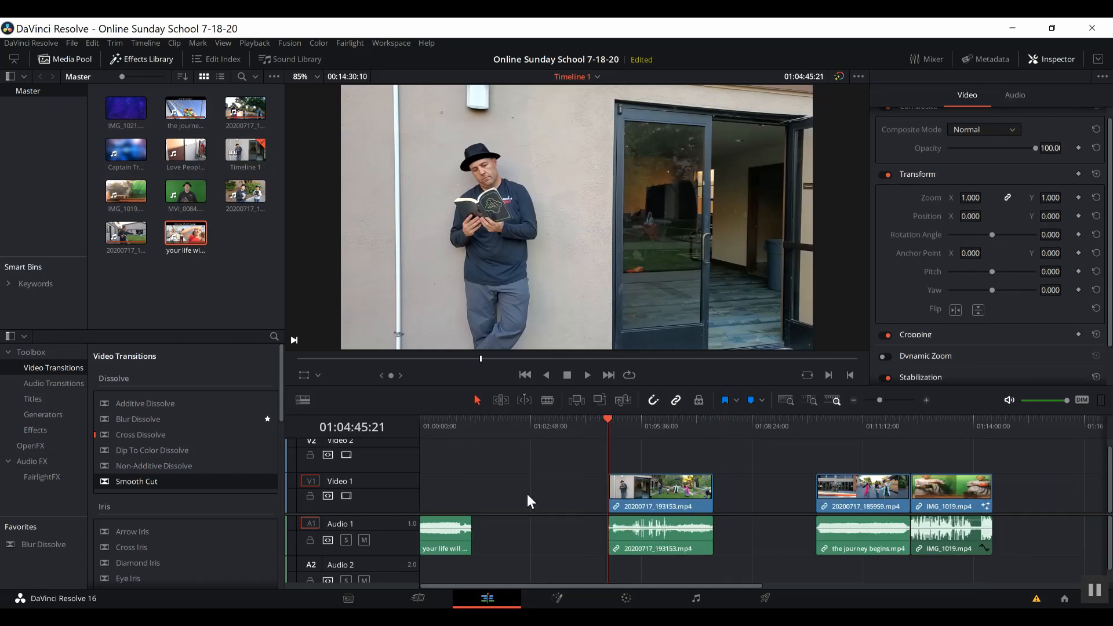
{"action": "key", "text": "ctrl+z"}
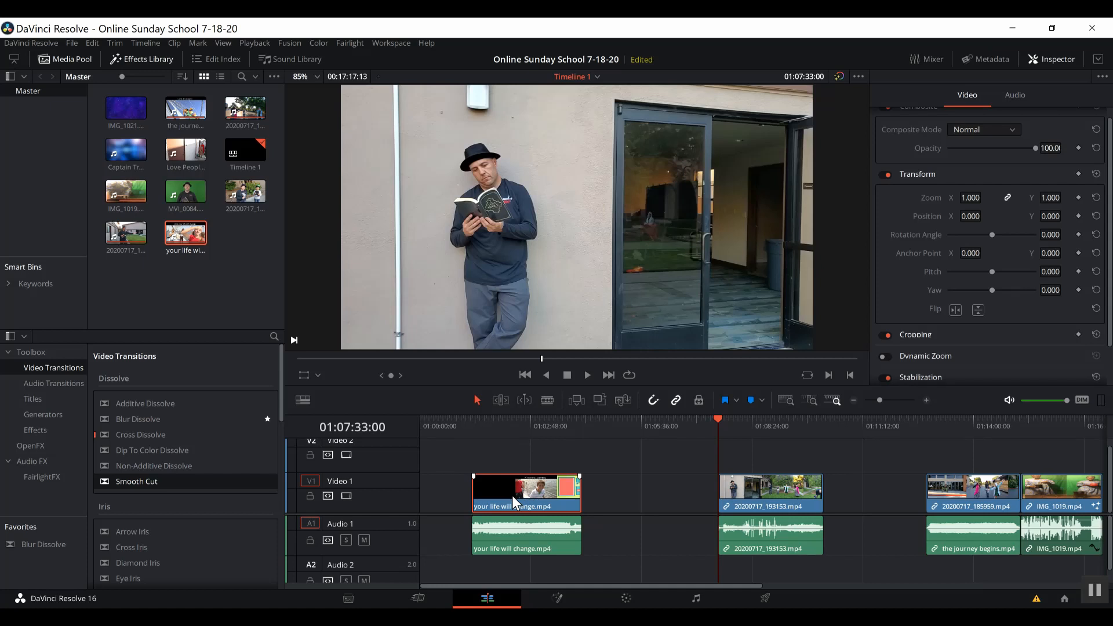
{"action": "key", "text": "BackSpace"}
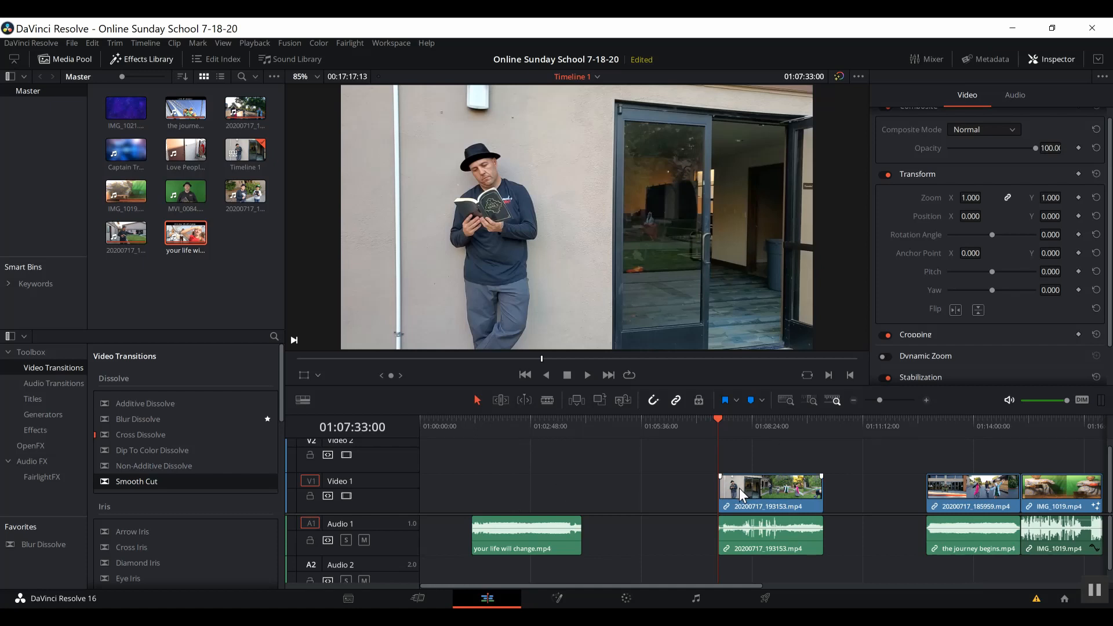
Slide 20200717_193153 left into the gap and move the song audio down onto Audio 2.
{"action": "left_click_drag", "start_coordinate": [739, 488], "coordinate": [607, 474]}
{"action": "left_click_drag", "start_coordinate": [513, 538], "coordinate": [739, 545]}
{"action": "left_click_drag", "start_coordinate": [879, 399], "coordinate": [889, 398]}
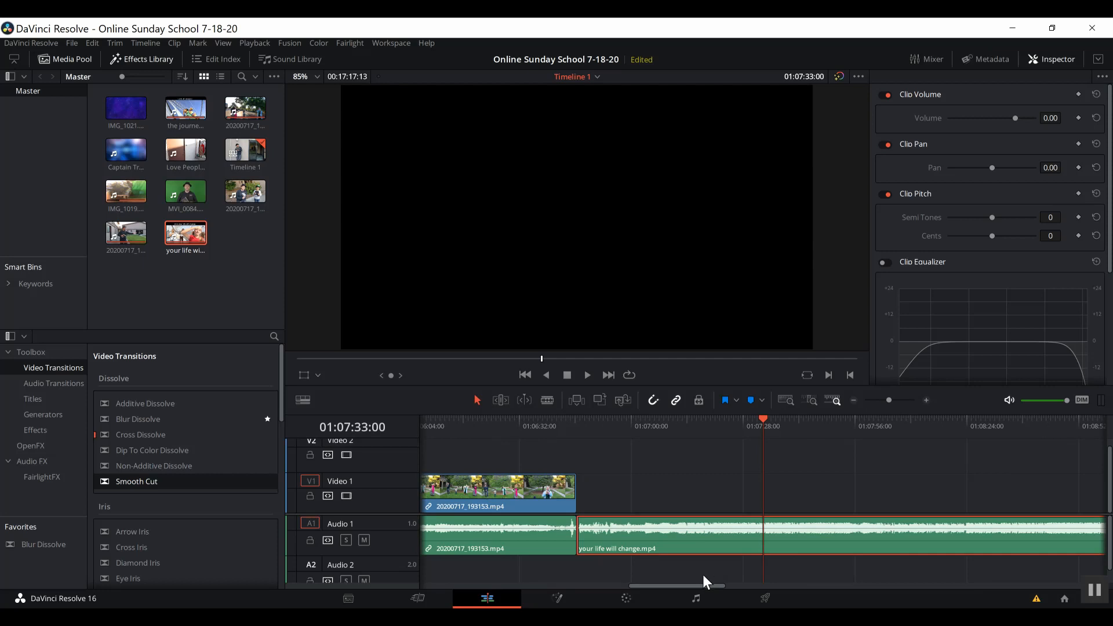
{"action": "left_click_drag", "start_coordinate": [676, 556], "coordinate": [531, 569]}
{"action": "left_click_drag", "start_coordinate": [648, 585], "coordinate": [580, 585]}
{"action": "left_click_drag", "start_coordinate": [906, 577], "coordinate": [885, 562]}
{"action": "left_click_drag", "start_coordinate": [565, 586], "coordinate": [722, 578]}
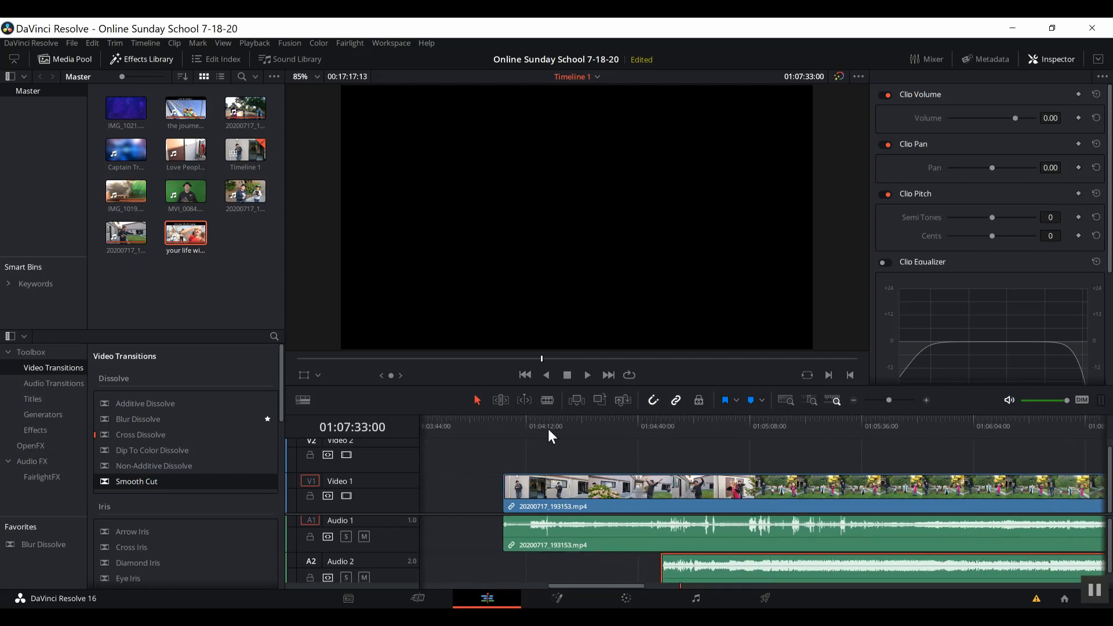
Play back the timeline to review the edit, stopping near 01:04:19:10.
{"action": "left_click", "coordinate": [502, 422]}
{"action": "key", "text": "space"}
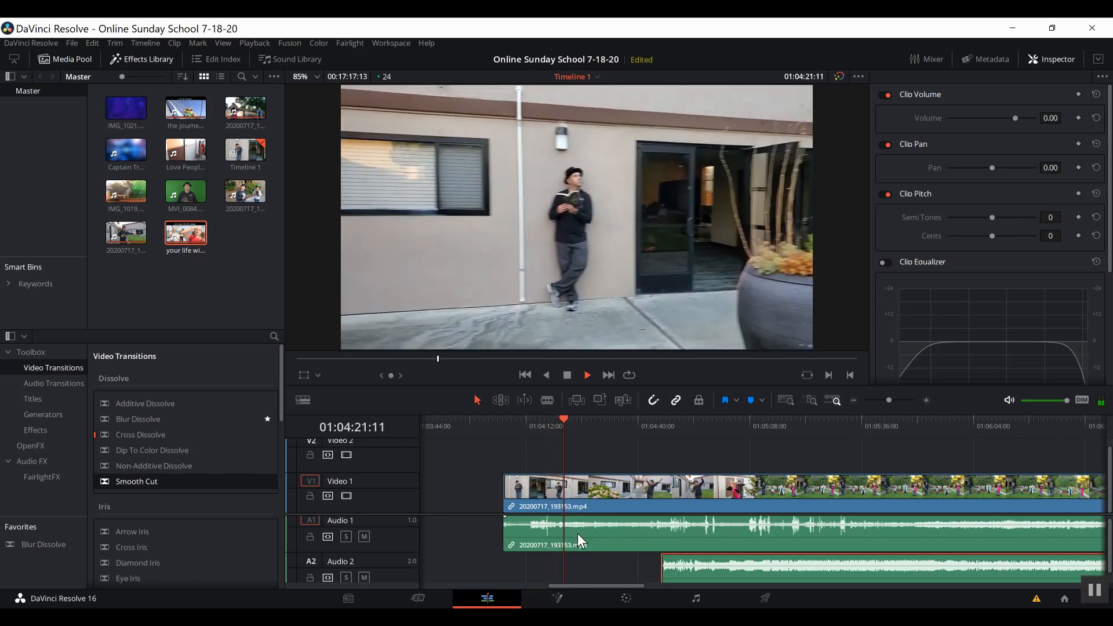
{"action": "key", "text": "space"}
{"action": "left_click", "coordinate": [555, 427]}
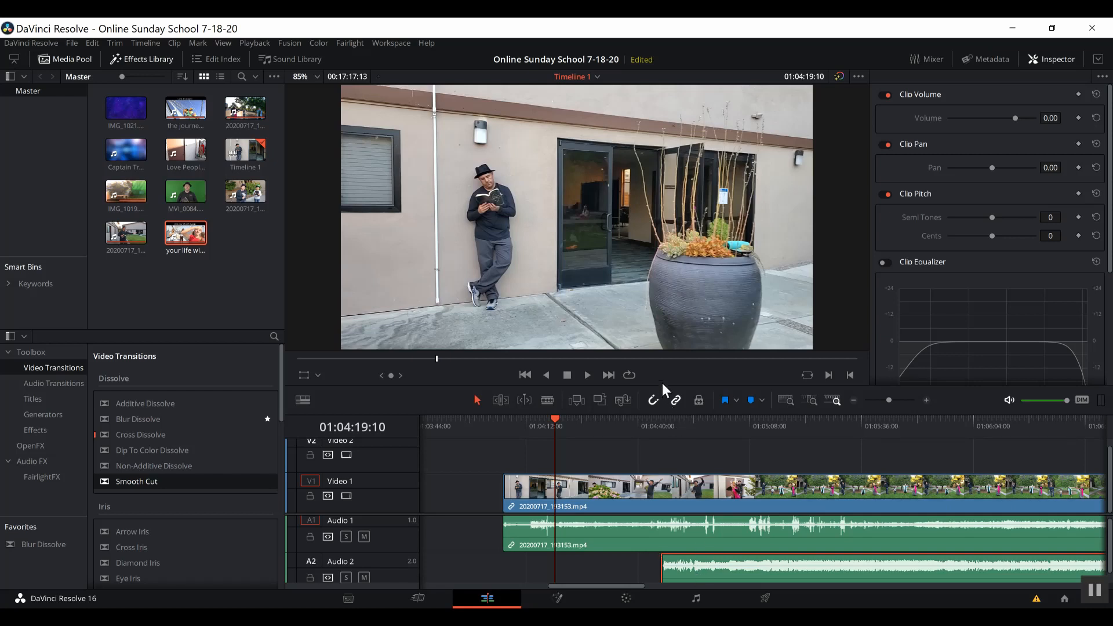
Lower the Audio 2 song's volume and drag it earlier so it starts before 20200717_193153.
{"action": "left_click_drag", "start_coordinate": [678, 558], "coordinate": [521, 561]}
{"action": "left_click_drag", "start_coordinate": [731, 574], "coordinate": [476, 570]}
{"action": "left_click_drag", "start_coordinate": [582, 588], "coordinate": [553, 589]}
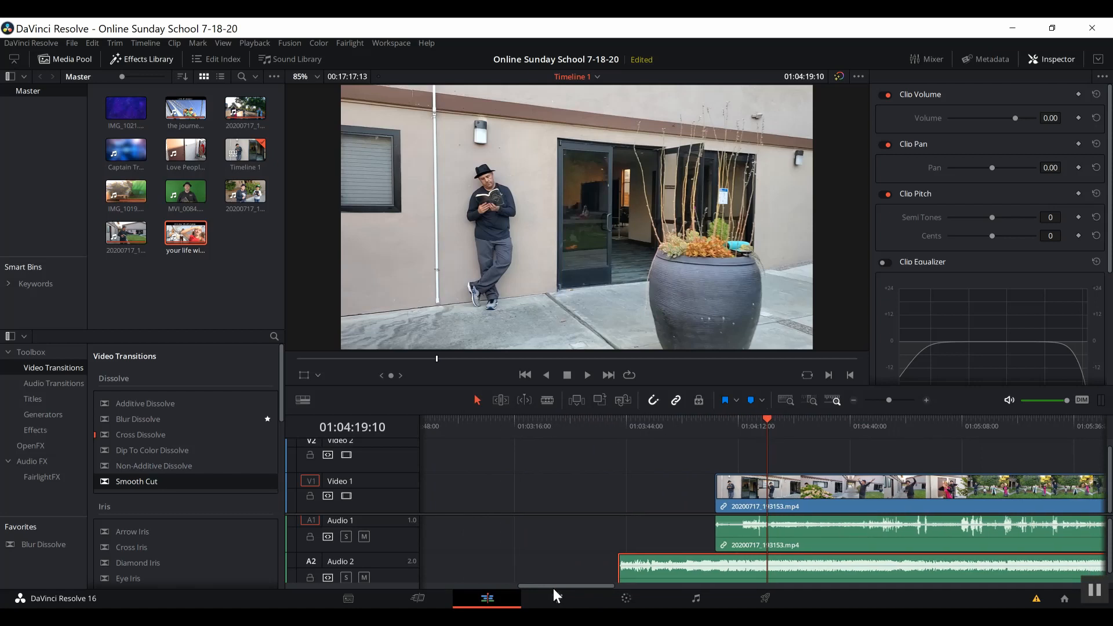
{"action": "left_click_drag", "start_coordinate": [649, 566], "coordinate": [595, 569]}
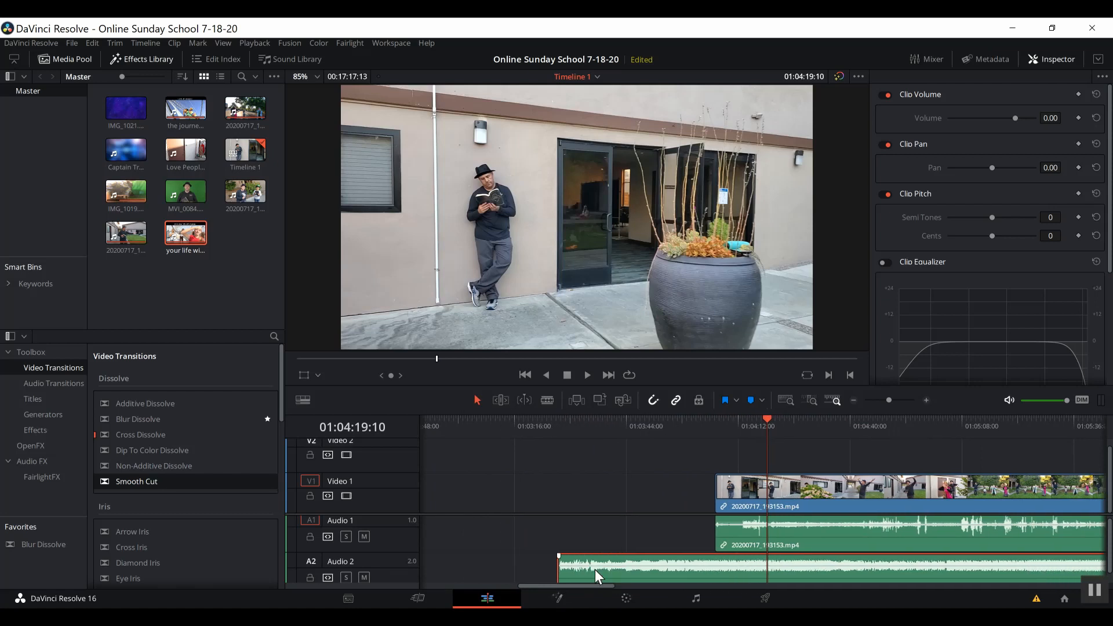
Play the timeline from the song's start to check the new timing.
{"action": "left_click", "coordinate": [558, 426]}
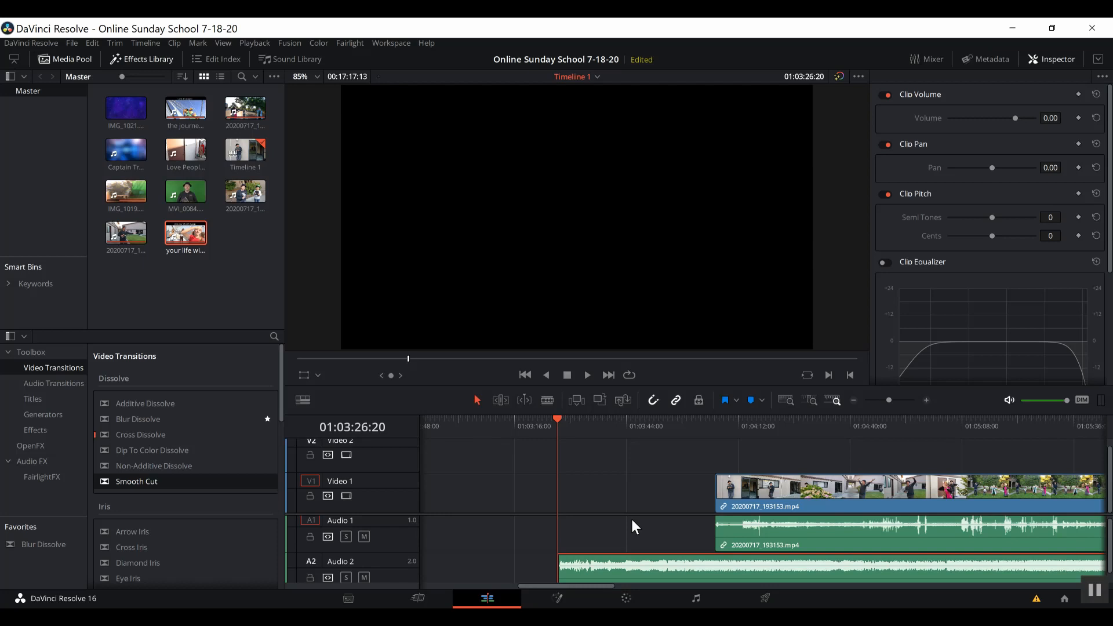
{"action": "key", "text": "space"}
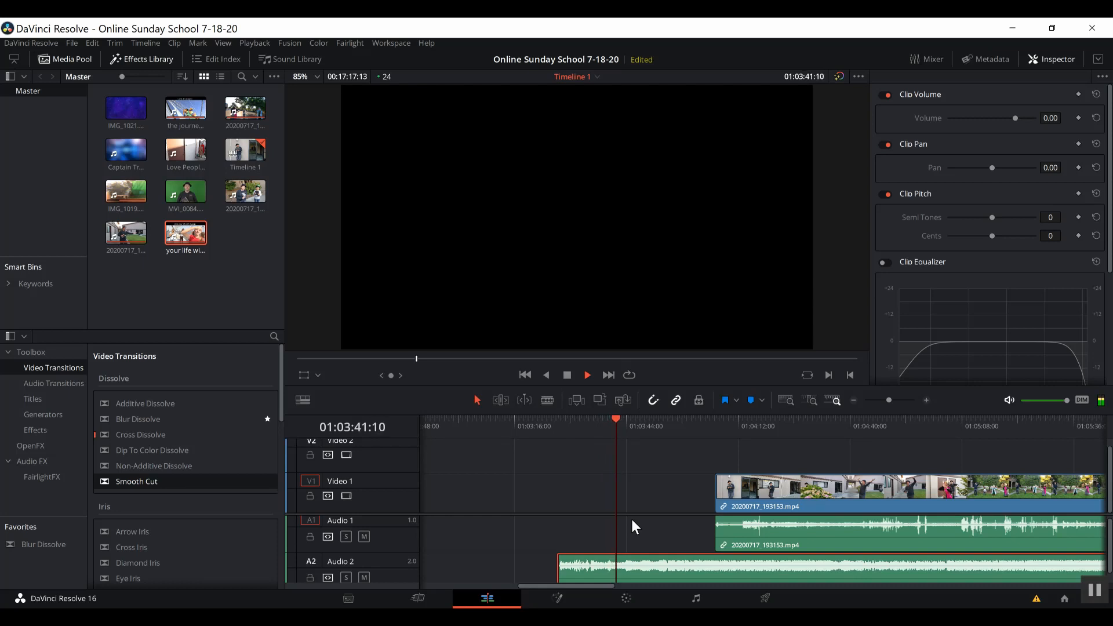
{"action": "key", "text": "space"}
{"action": "left_click", "coordinate": [583, 418]}
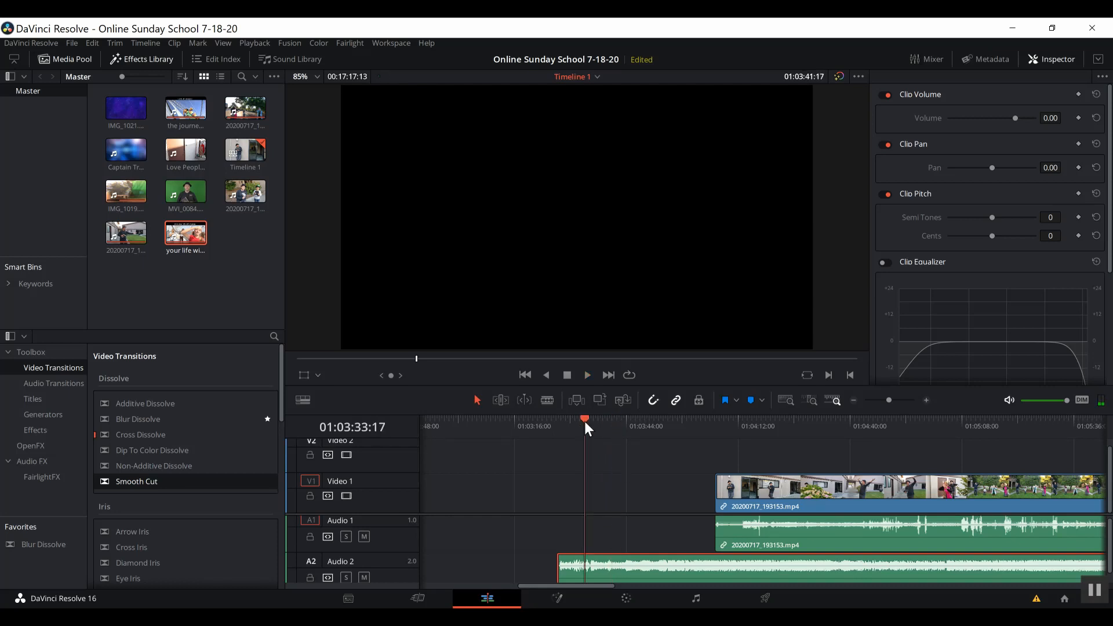
Slide the Audio 2 music later toward the dance video and play from the clip's start.
{"action": "left_click", "coordinate": [591, 422]}
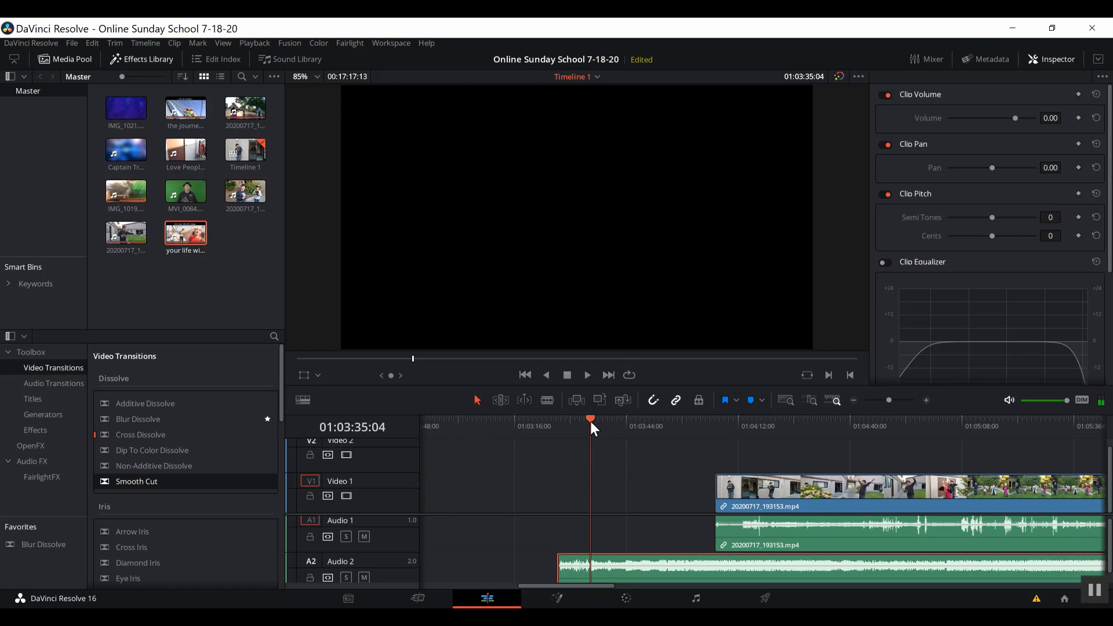
{"action": "left_click_drag", "start_coordinate": [590, 422], "coordinate": [589, 422]}
{"action": "left_click_drag", "start_coordinate": [701, 566], "coordinate": [1016, 566]}
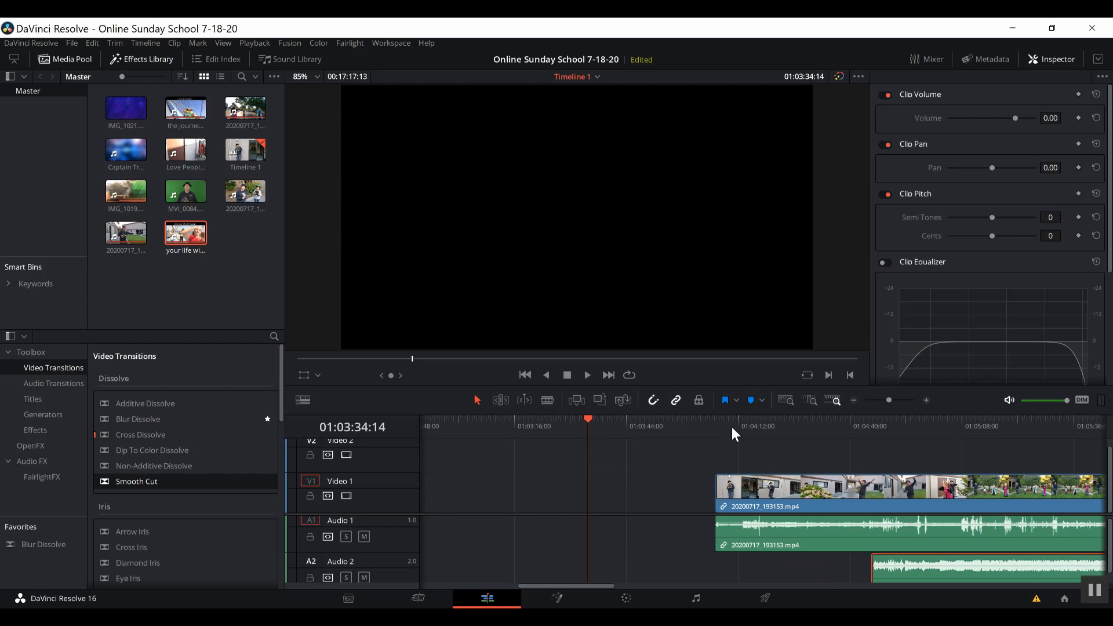
{"action": "left_click", "coordinate": [712, 421]}
{"action": "key", "text": "space"}
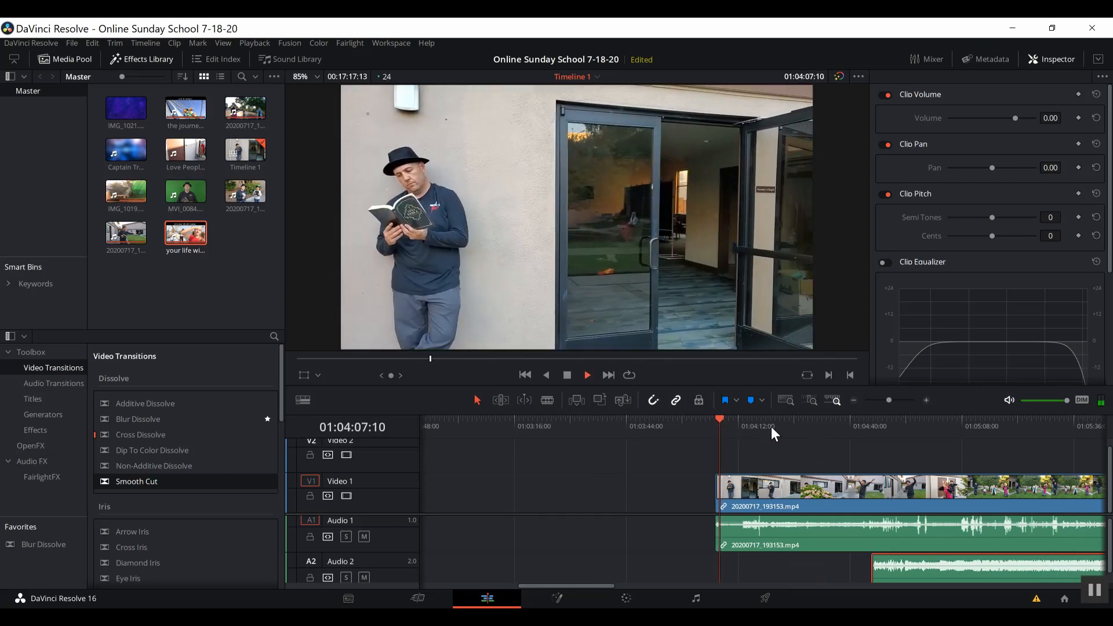
Pull the music back earlier to match the dance video and replay the section.
{"action": "left_click", "coordinate": [792, 422]}
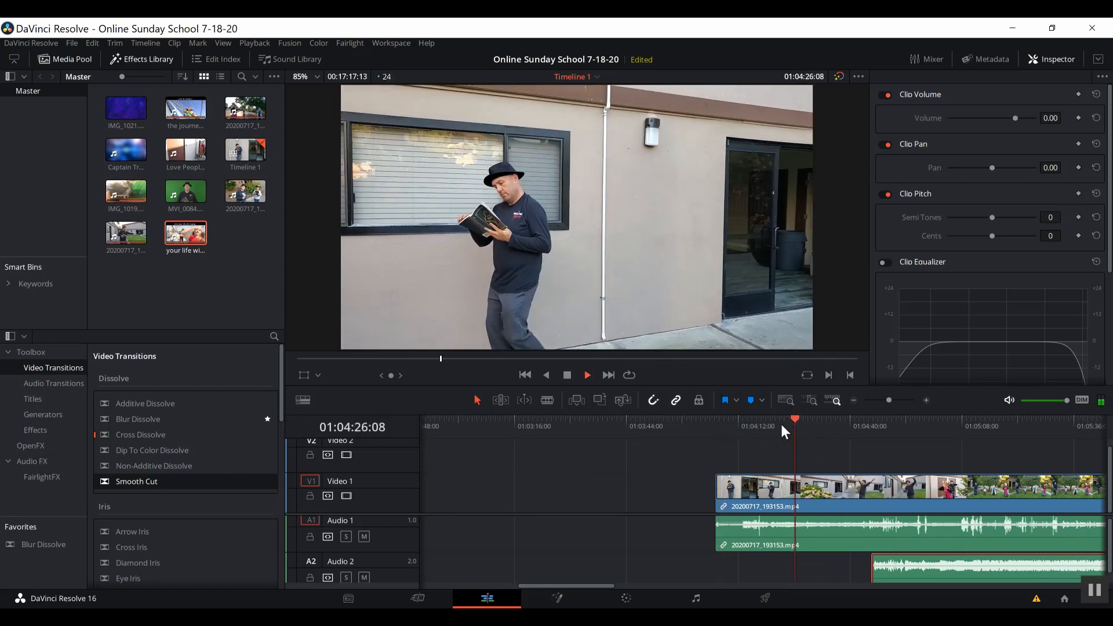
{"action": "left_click_drag", "start_coordinate": [780, 422], "coordinate": [771, 419]}
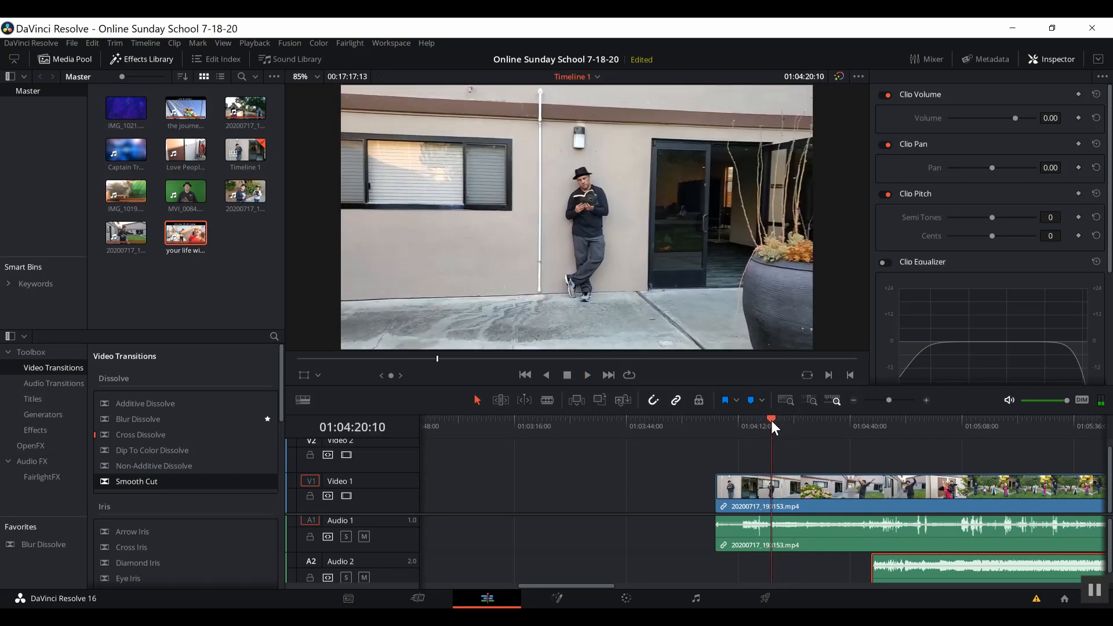
{"action": "key", "text": "space"}
{"action": "left_click_drag", "start_coordinate": [922, 569], "coordinate": [790, 569]}
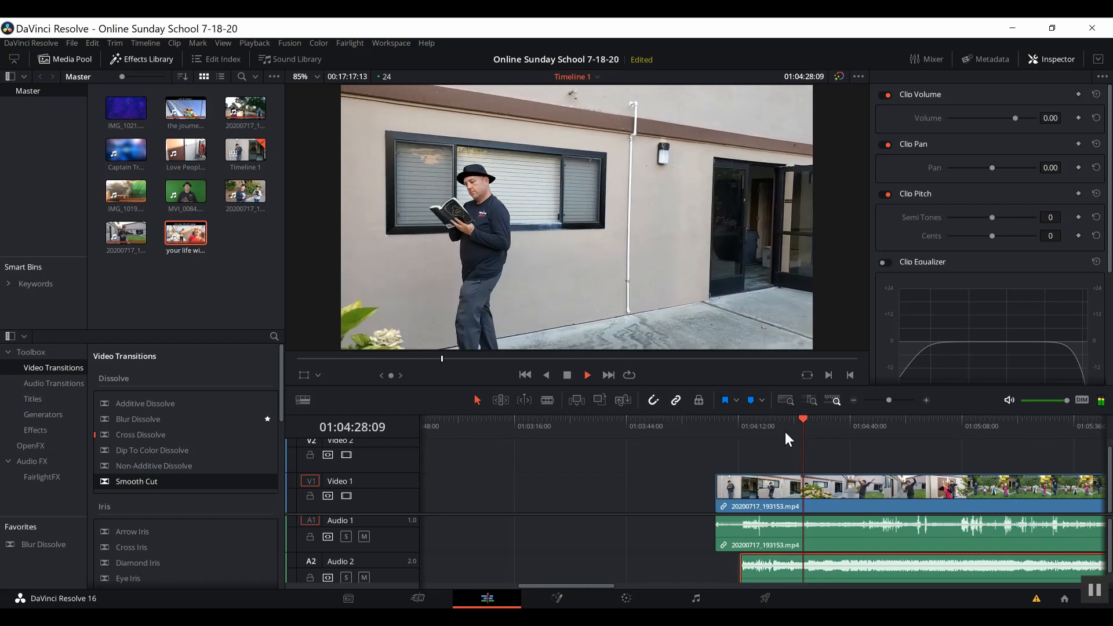
{"action": "left_click", "coordinate": [766, 424]}
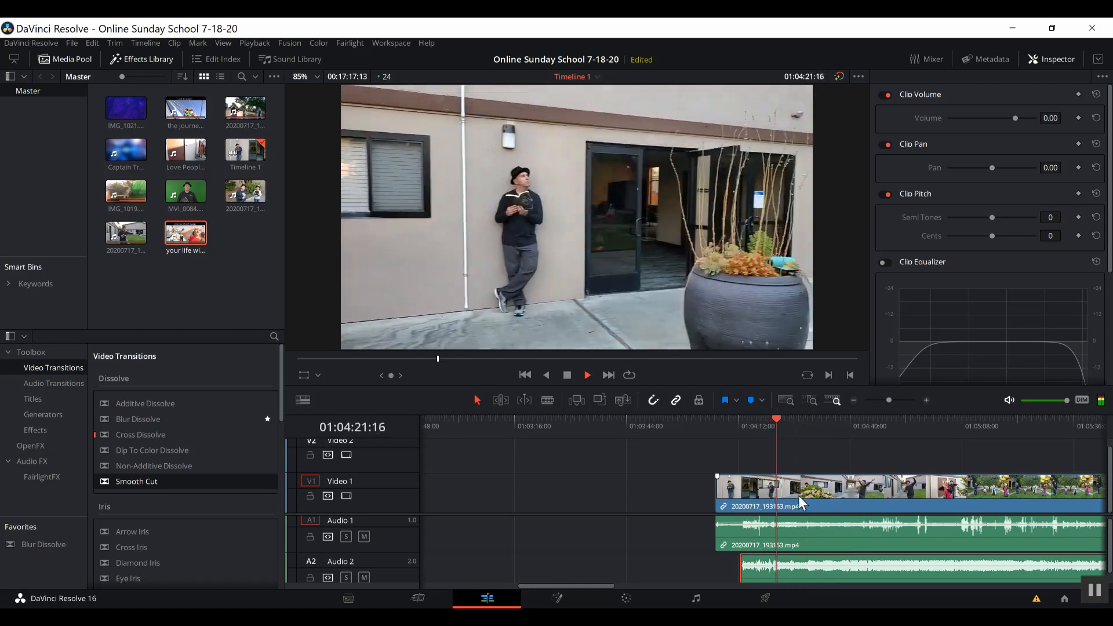
{"action": "key", "text": "space"}
Fine-tune the music position with small nudges at 0 dB volume, then replay to confirm sync.
{"action": "left_click_drag", "start_coordinate": [819, 572], "coordinate": [819, 571]}
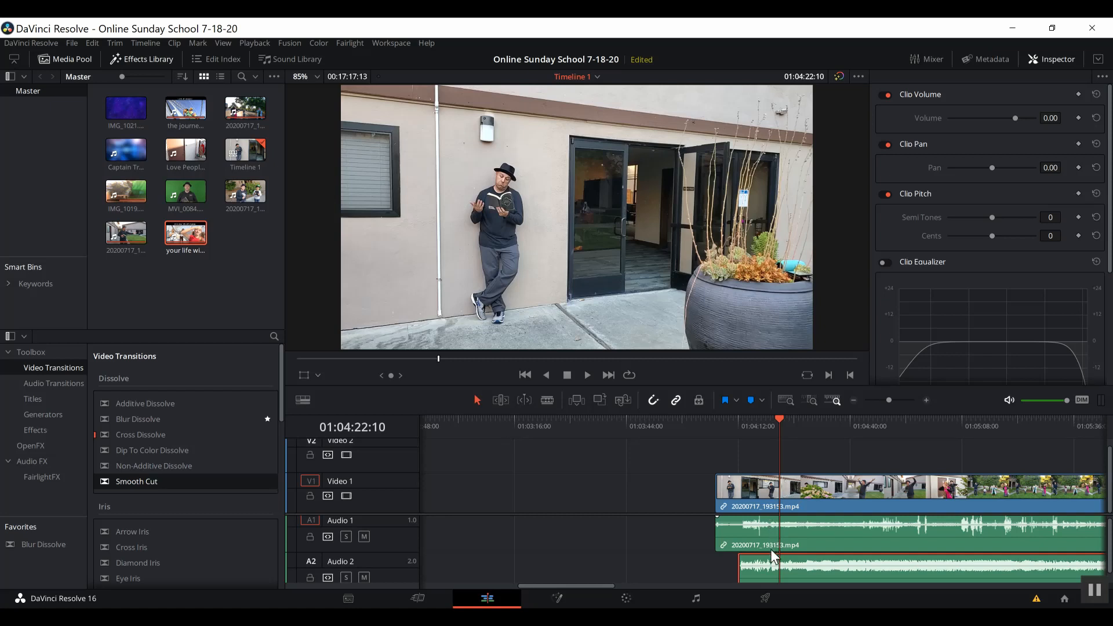
{"action": "left_click_drag", "start_coordinate": [793, 564], "coordinate": [812, 572]}
{"action": "left_click", "coordinate": [769, 429]}
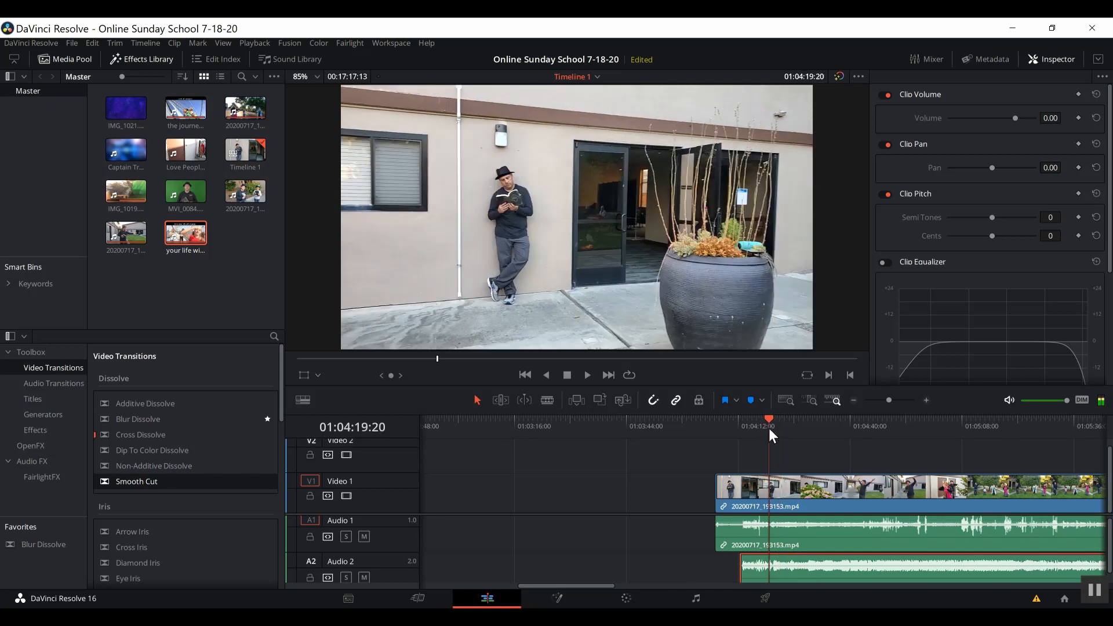
{"action": "left_click_drag", "start_coordinate": [770, 429], "coordinate": [769, 430]}
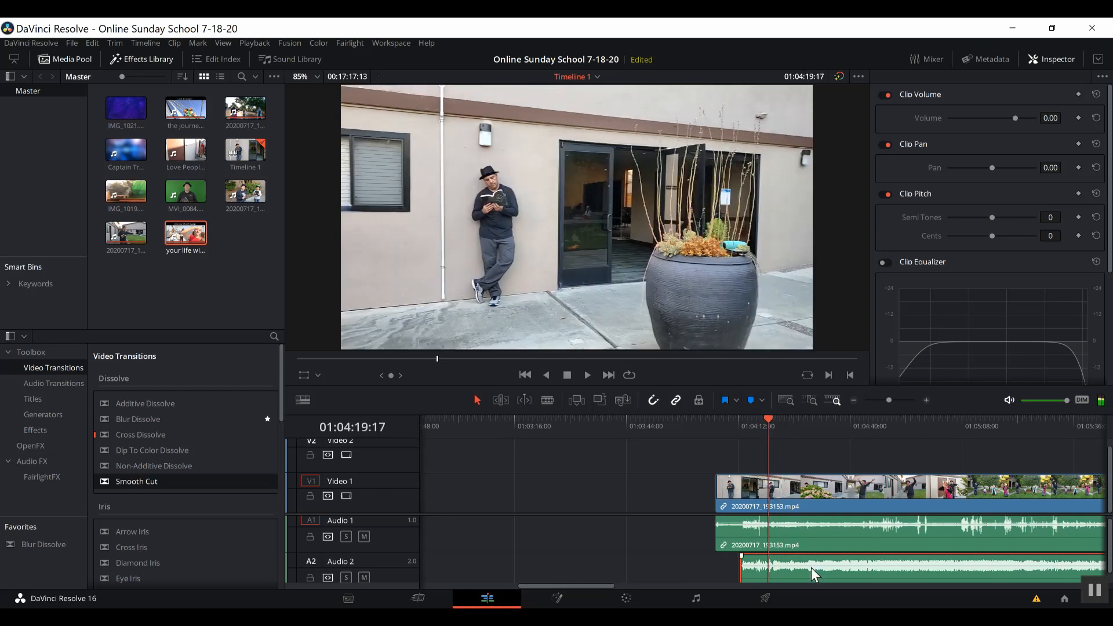
{"action": "mouse_move", "coordinate": [806, 576]}
{"action": "left_mouse_down"}
{"action": "mouse_move", "coordinate": [815, 579]}
{"action": "mouse_move", "coordinate": [798, 578]}
{"action": "left_mouse_up"}
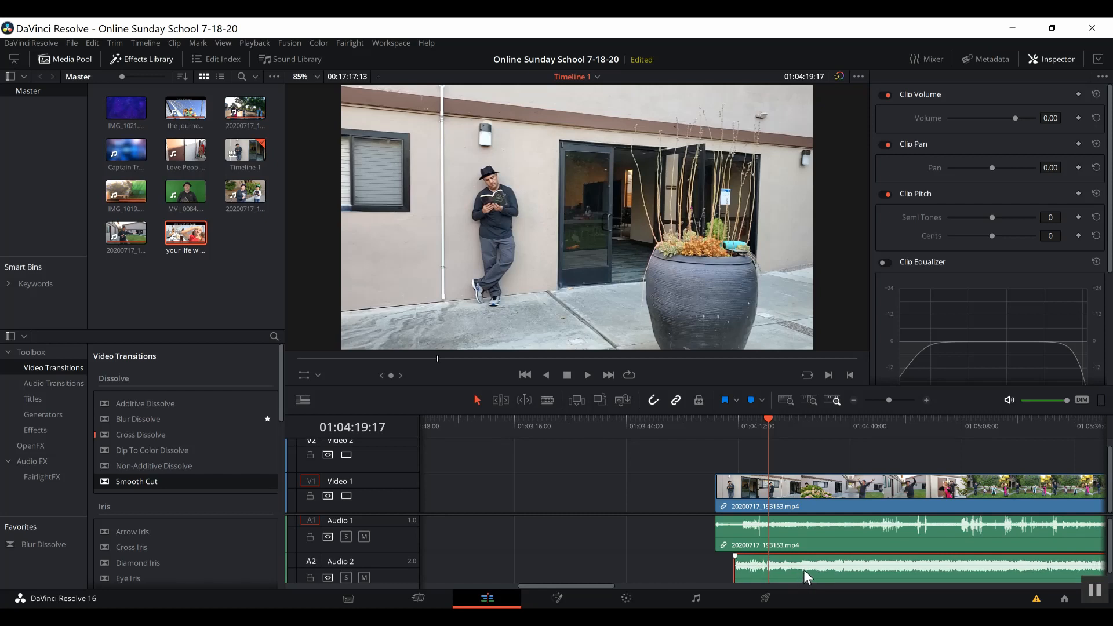
{"action": "left_click_drag", "start_coordinate": [804, 570], "coordinate": [803, 572]}
{"action": "key", "text": "space"}
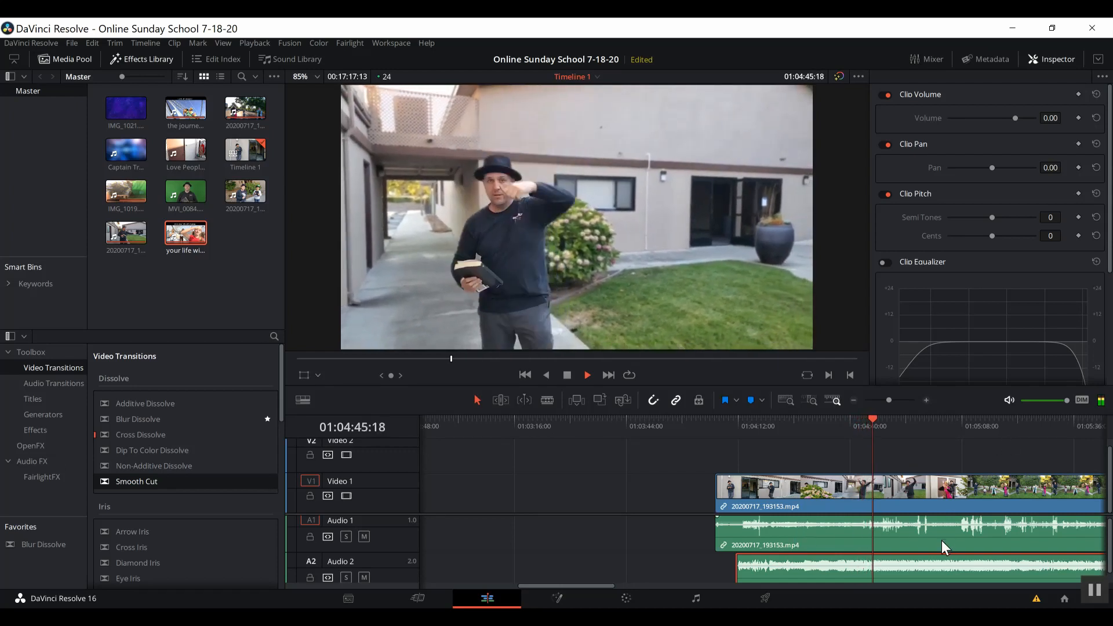
{"action": "key", "text": "space"}
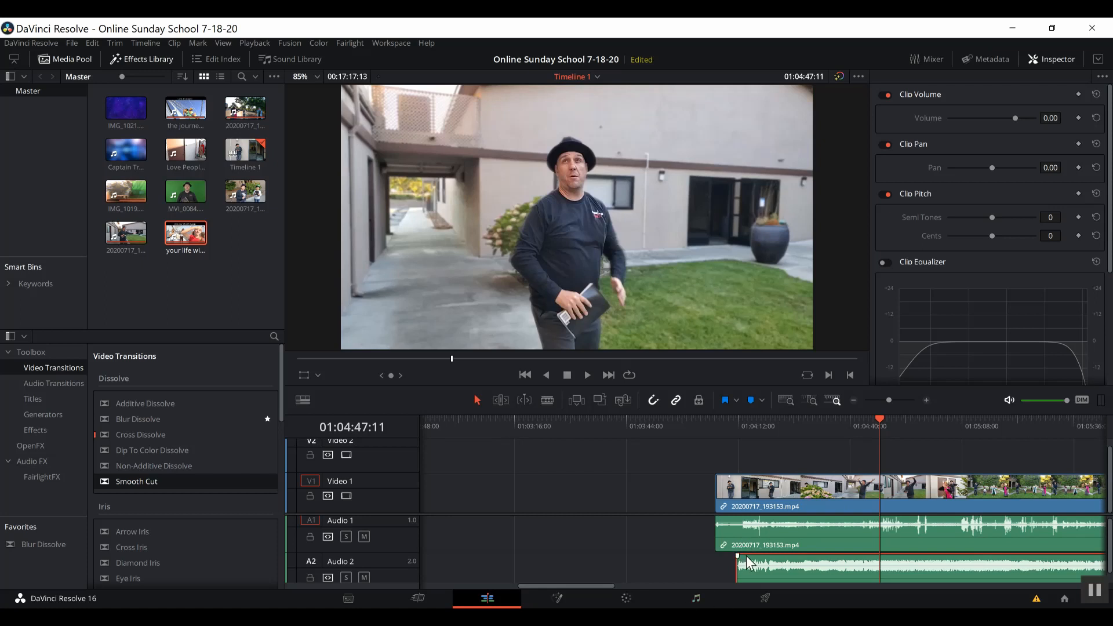
Unlink the dance video from its camera audio on Audio 1.
{"action": "left_click", "coordinate": [791, 539]}
{"action": "right_click", "coordinate": [791, 536]}
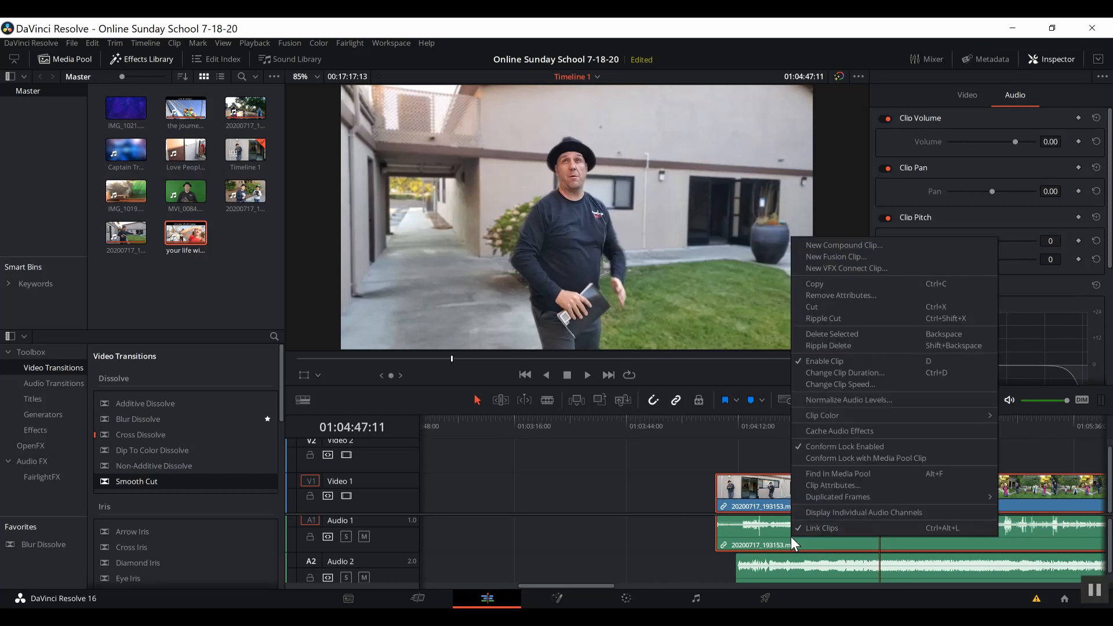
{"action": "left_click", "coordinate": [802, 524]}
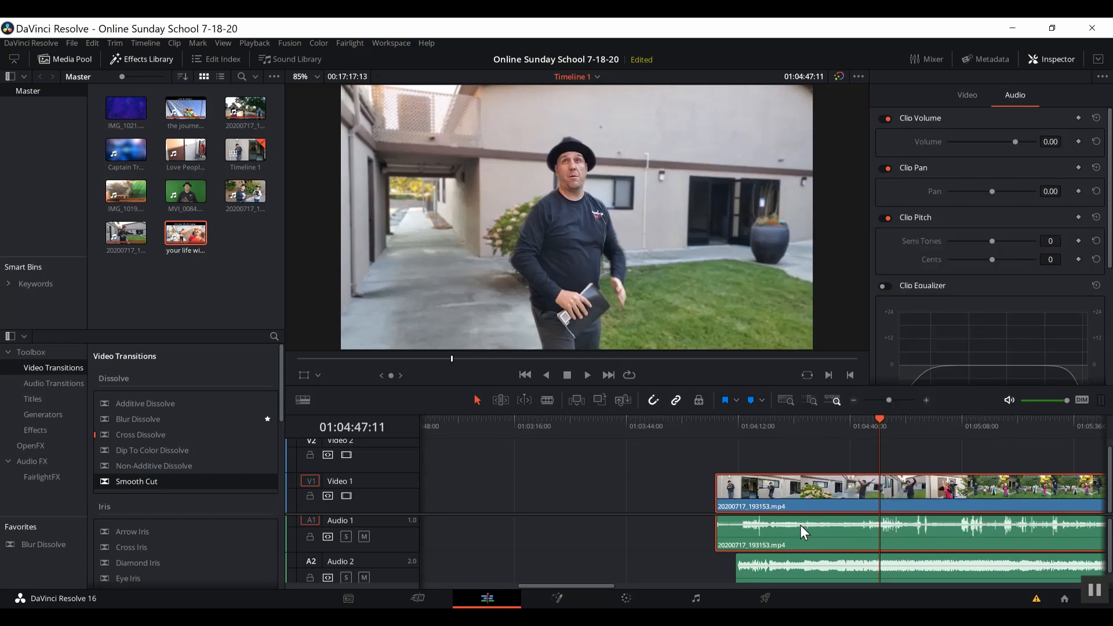
{"action": "left_click", "coordinate": [674, 542]}
{"action": "left_click", "coordinate": [767, 533]}
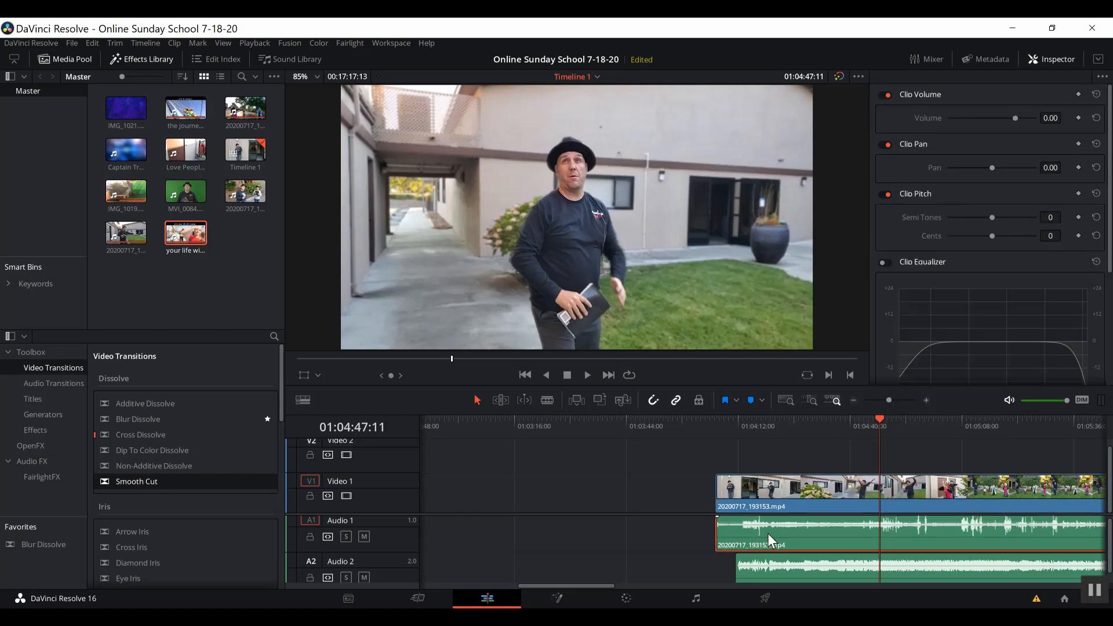
Link the dance video on Video 1 with the Audio 2 music clip.
{"action": "left_click", "coordinate": [774, 502]}
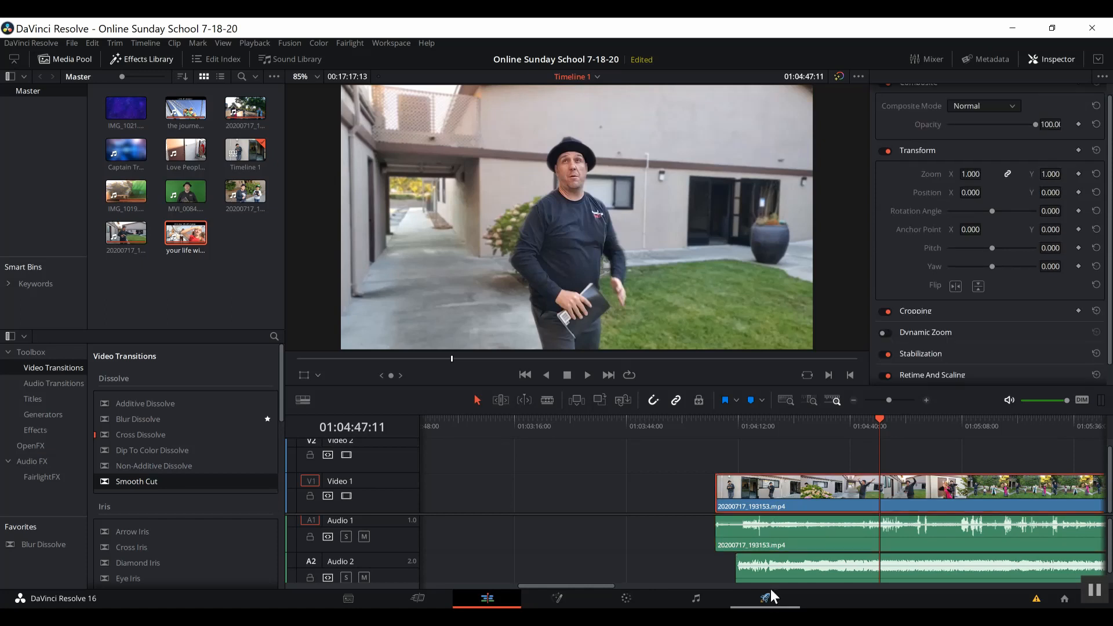
{"action": "left_click", "coordinate": [771, 568]}
{"action": "right_click", "coordinate": [771, 568]}
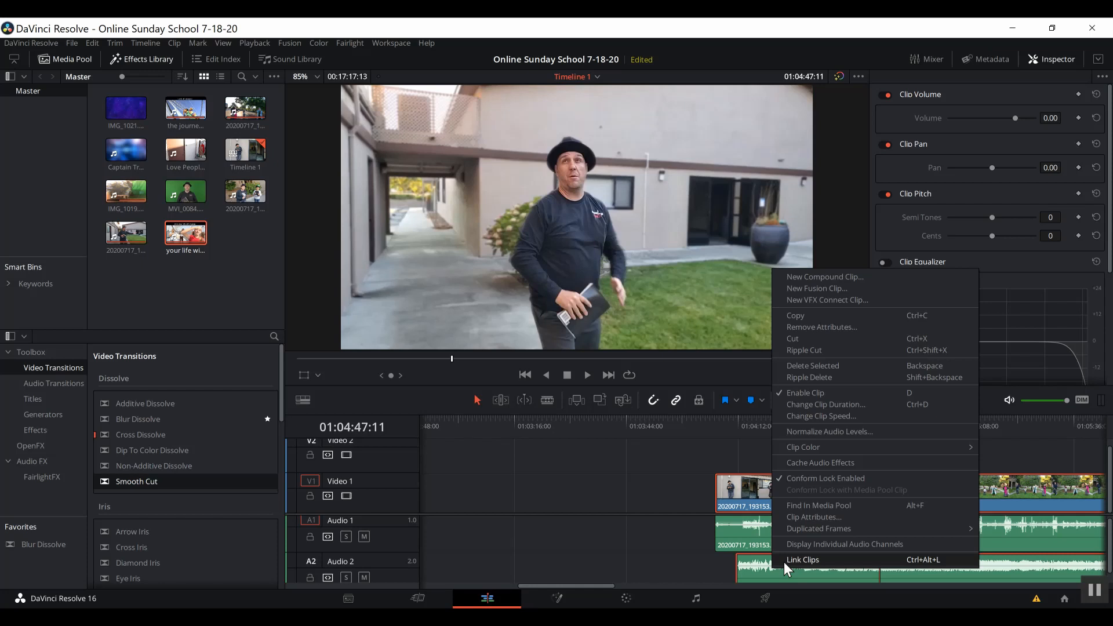
{"action": "left_click", "coordinate": [808, 559]}
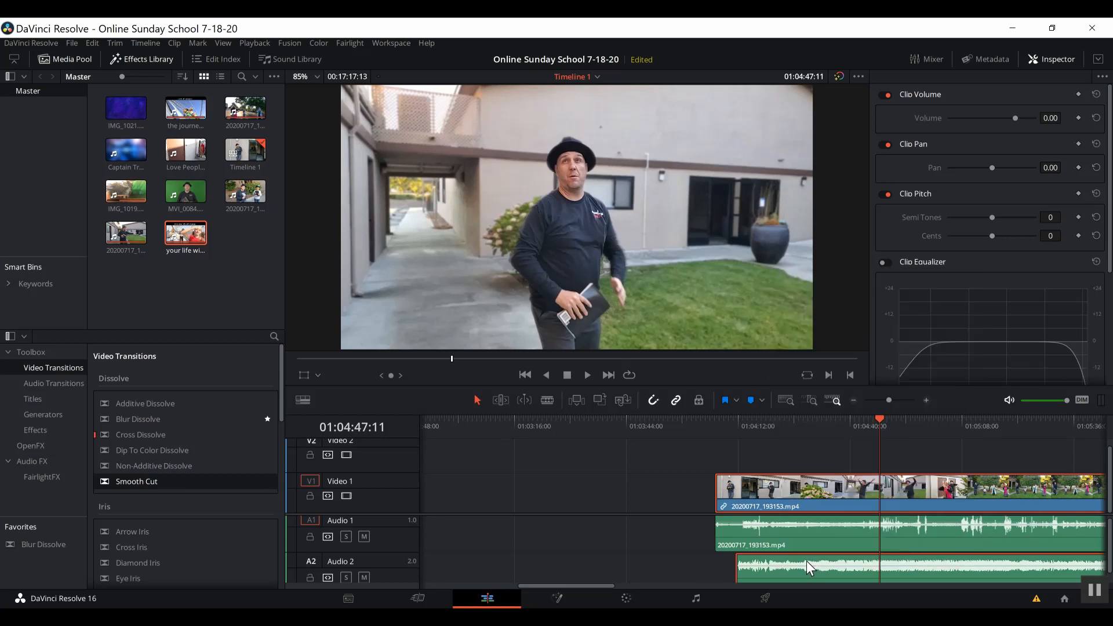
Delete the original camera audio clip from Audio 1.
{"action": "mouse_move", "coordinate": [792, 499]}
{"action": "left_mouse_down"}
{"action": "mouse_move", "coordinate": [743, 502]}
{"action": "mouse_move", "coordinate": [810, 495]}
{"action": "mouse_move", "coordinate": [683, 502]}
{"action": "mouse_move", "coordinate": [787, 490]}
{"action": "left_mouse_up"}
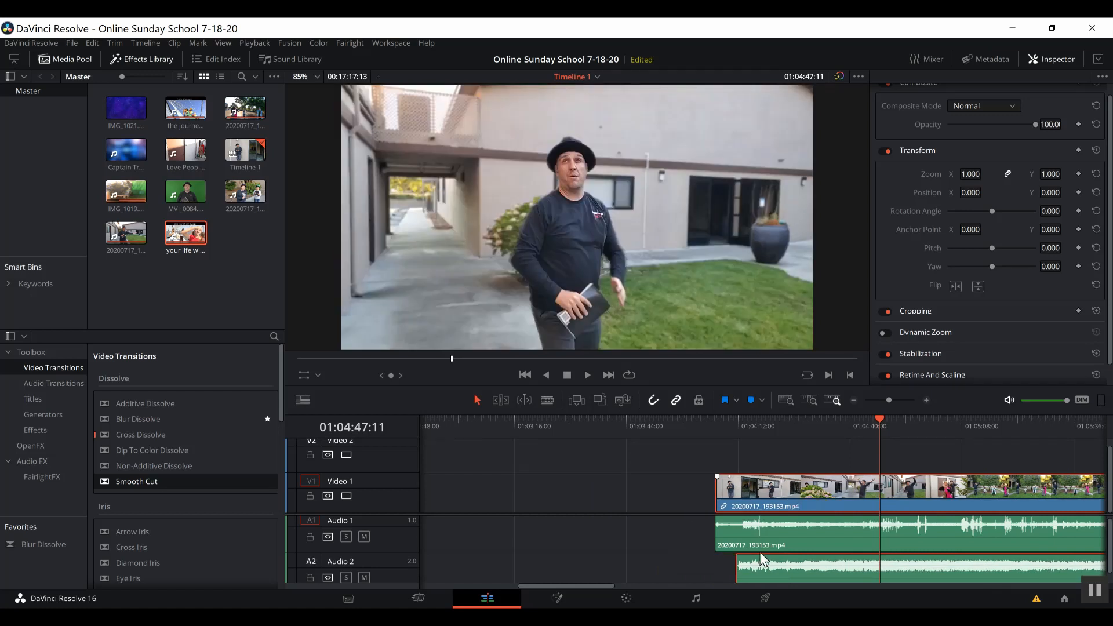
{"action": "left_click", "coordinate": [770, 532]}
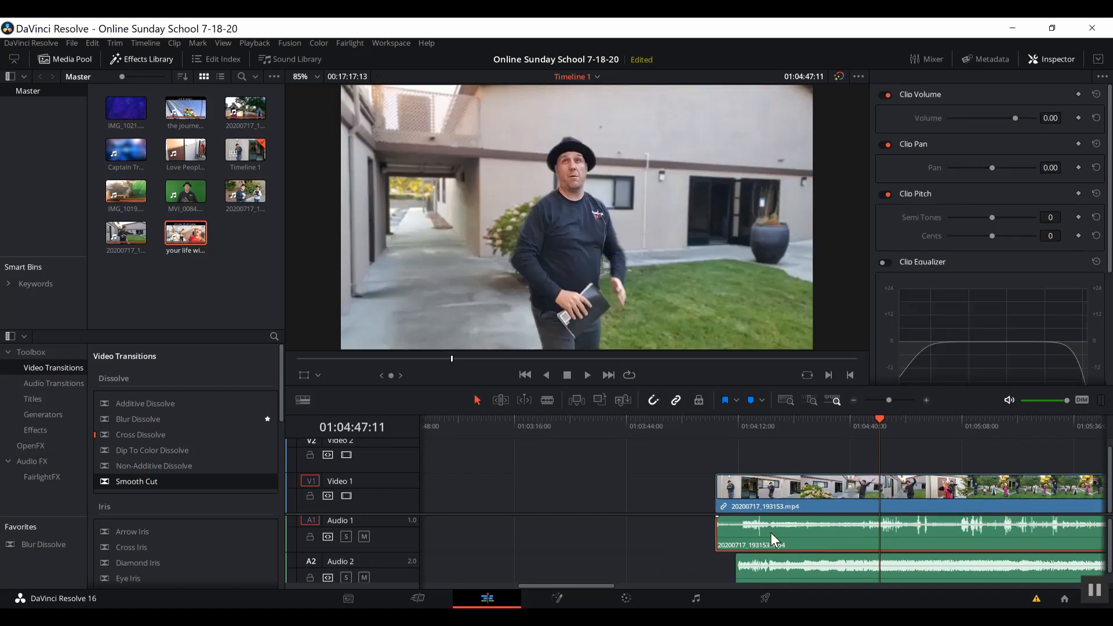
{"action": "key", "text": "Delete"}
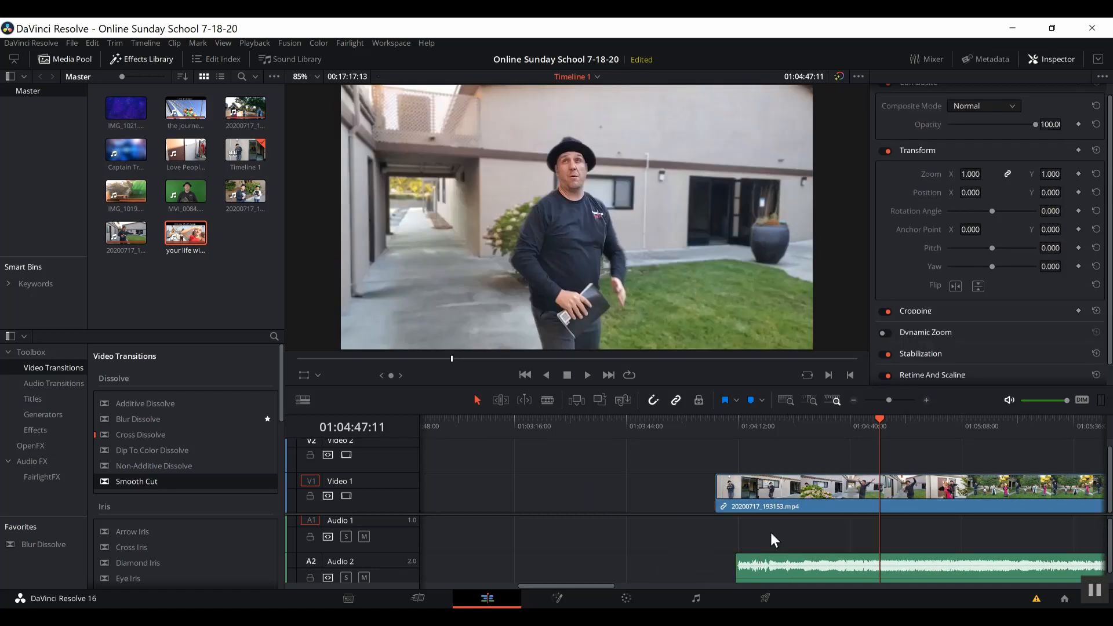
Move the song onto Audio 1 under the dance video, both earlier, and scrub the opening.
{"action": "left_click_drag", "start_coordinate": [785, 561], "coordinate": [714, 531]}
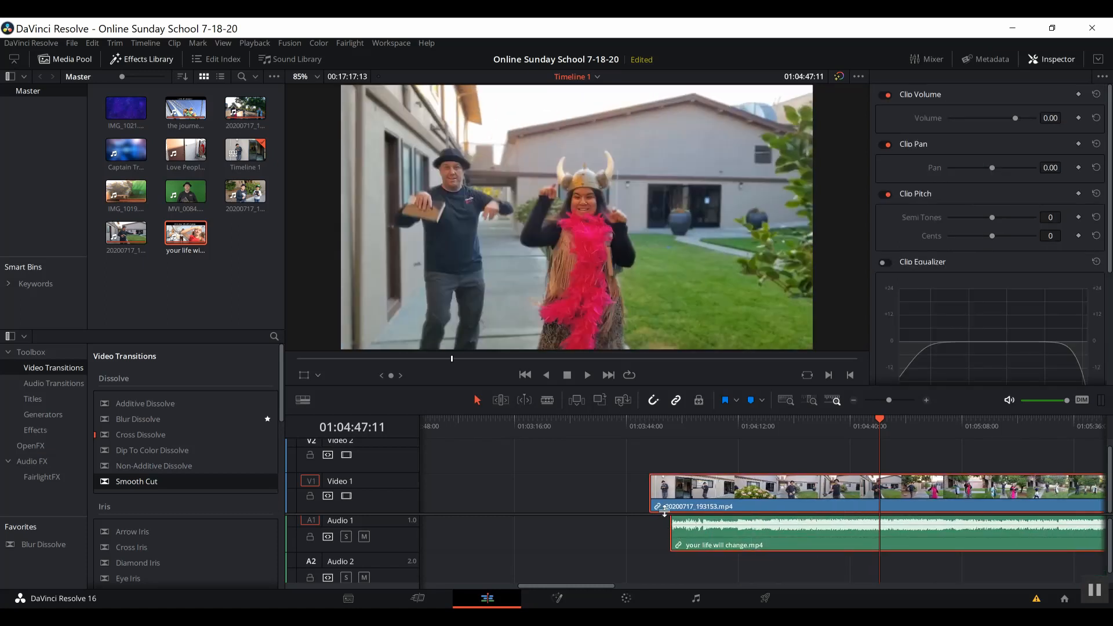
{"action": "left_click", "coordinate": [669, 491]}
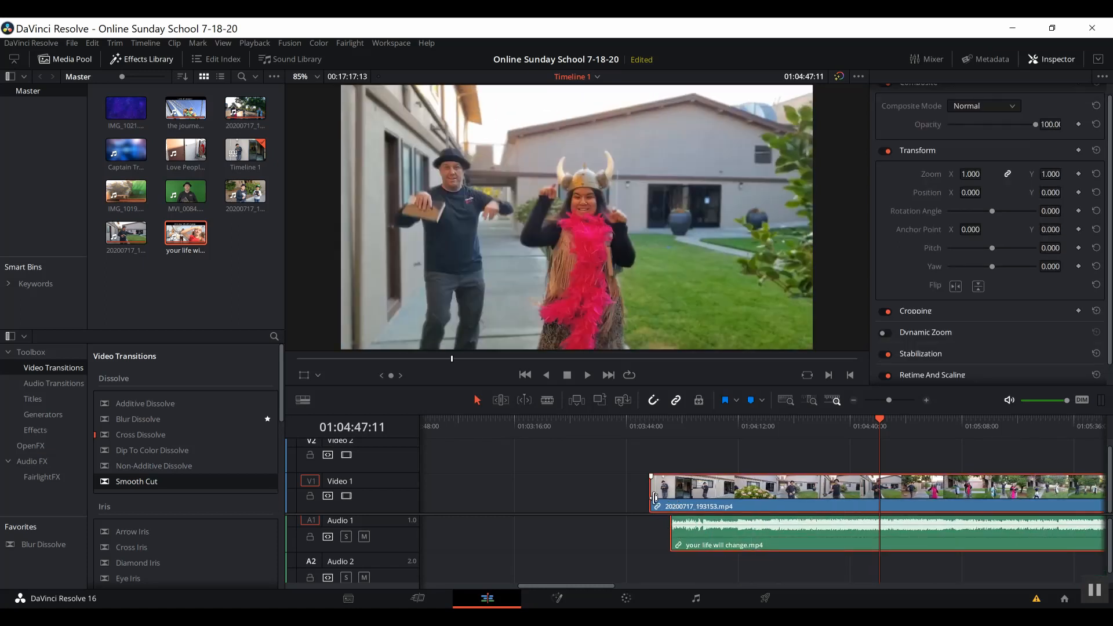
{"action": "left_click", "coordinate": [668, 424]}
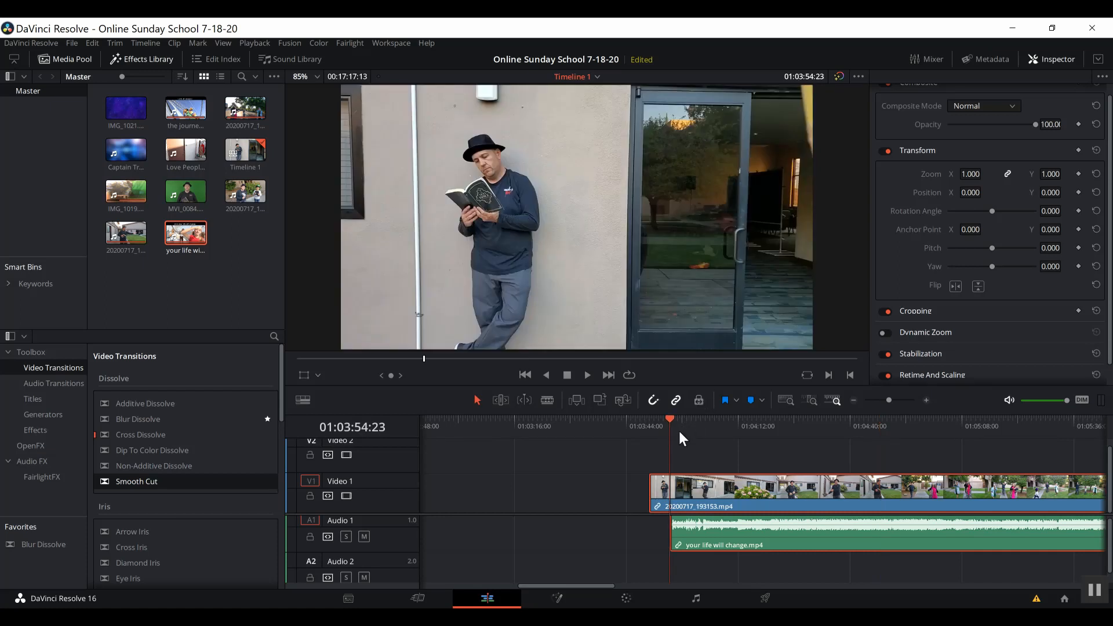
{"action": "left_click_drag", "start_coordinate": [677, 429], "coordinate": [696, 430]}
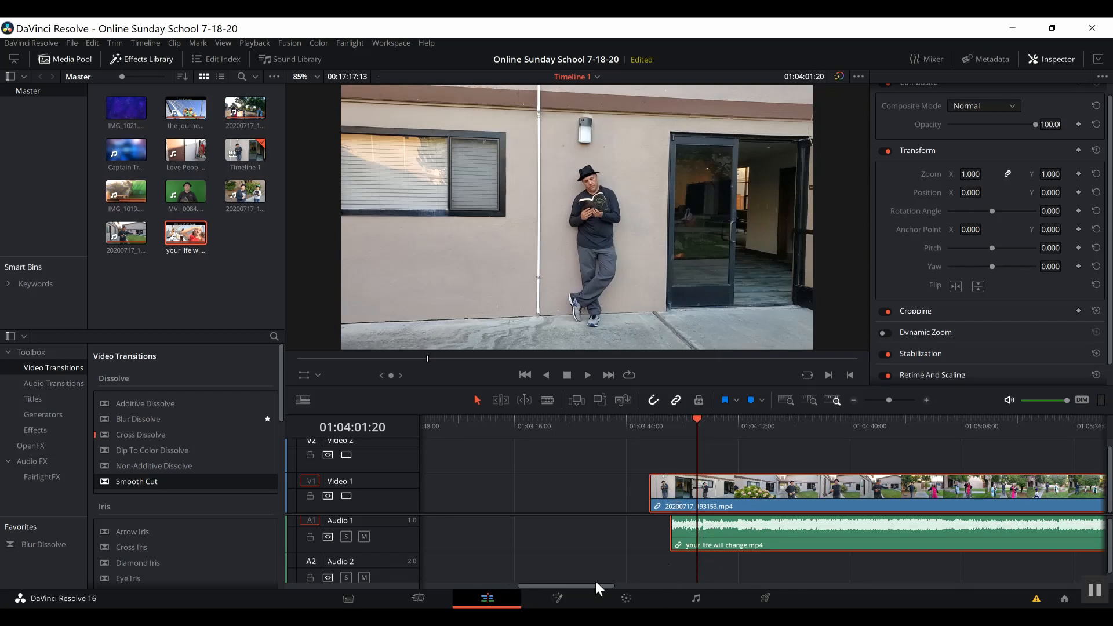
{"action": "left_click_drag", "start_coordinate": [589, 585], "coordinate": [720, 587]}
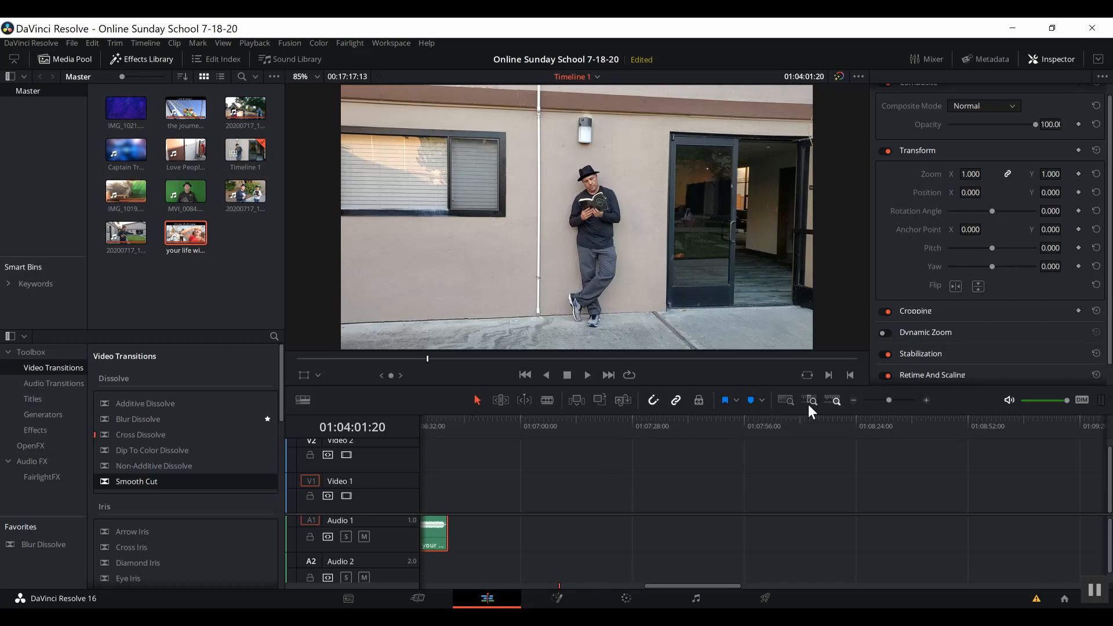
Drop MVI_0084 from the Media Pool onto Video 1/Audio 1 after the IMG clip, around 01:18:16.
{"action": "left_click", "coordinate": [877, 399]}
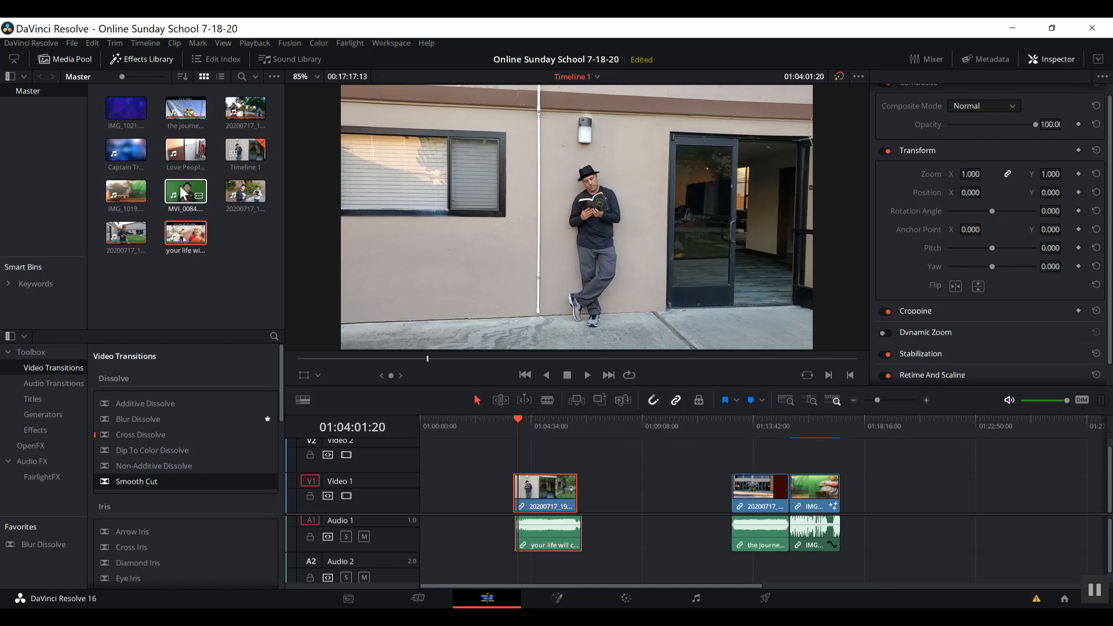
{"action": "left_click_drag", "start_coordinate": [179, 186], "coordinate": [868, 494]}
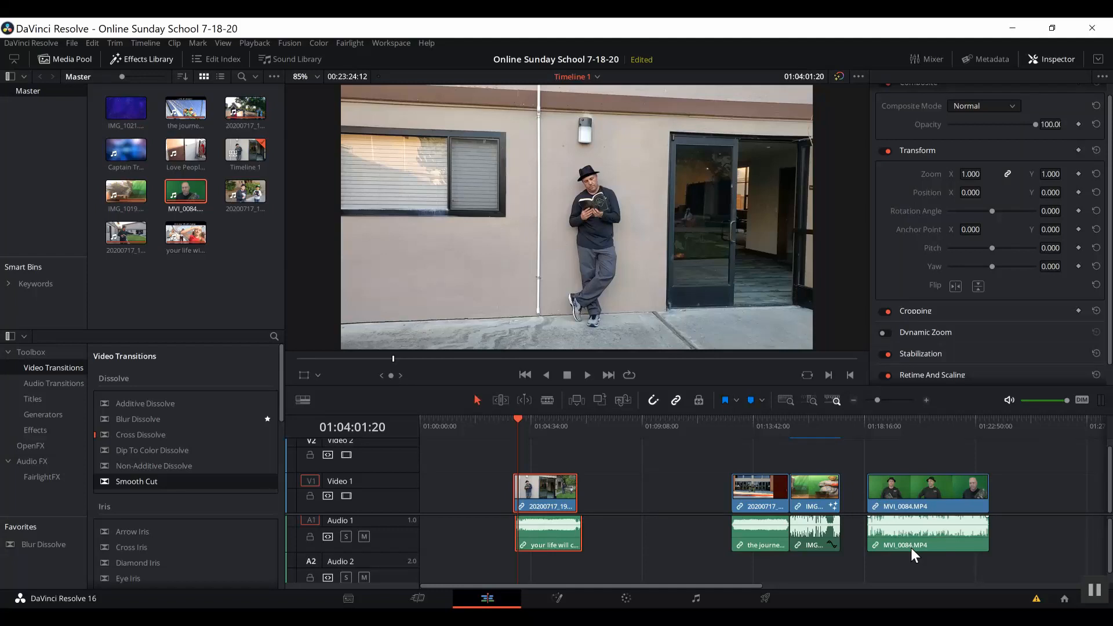
{"action": "left_click", "coordinate": [867, 423]}
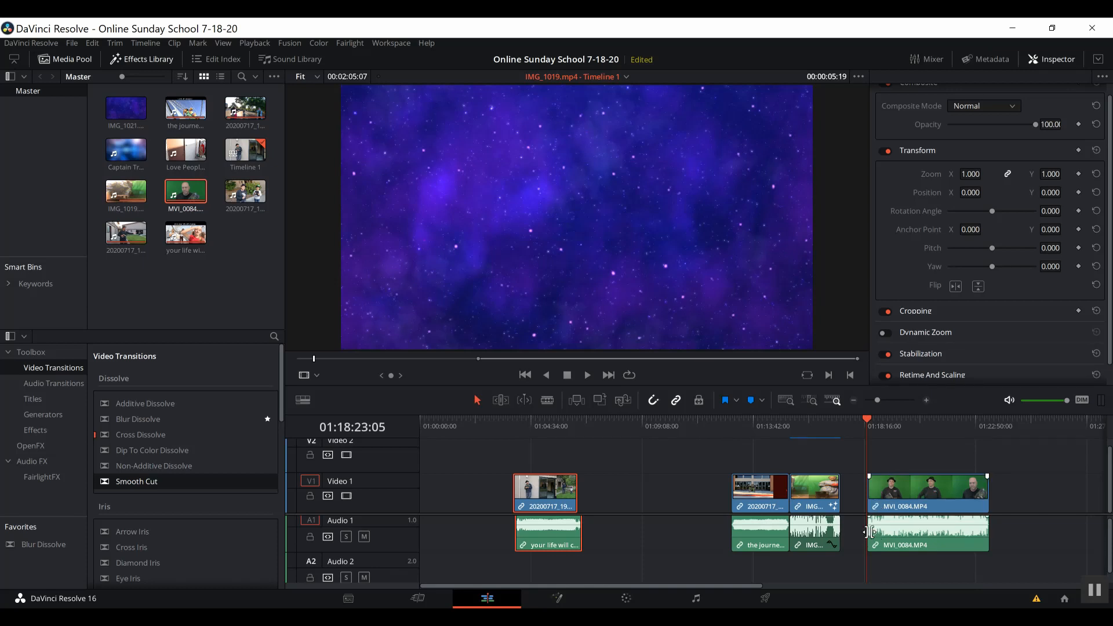
Open MVI_0084 on the Fusion page and try the tool search with 'merge' and 'delta'.
{"action": "left_click", "coordinate": [558, 603]}
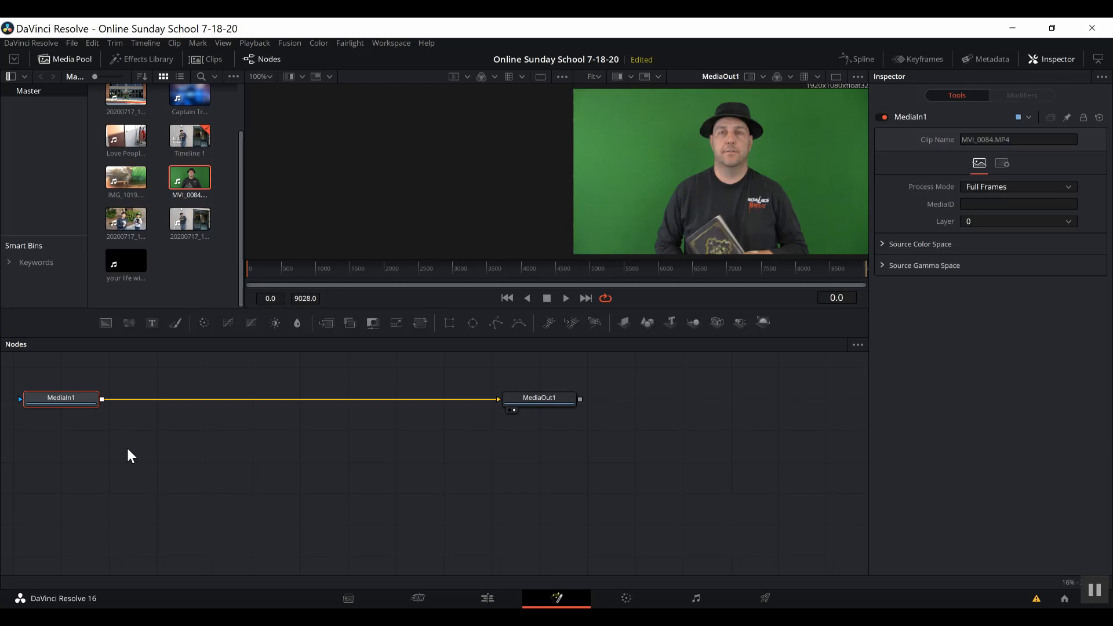
{"action": "key", "text": "shift+space"}
{"action": "type", "text": "merge"}
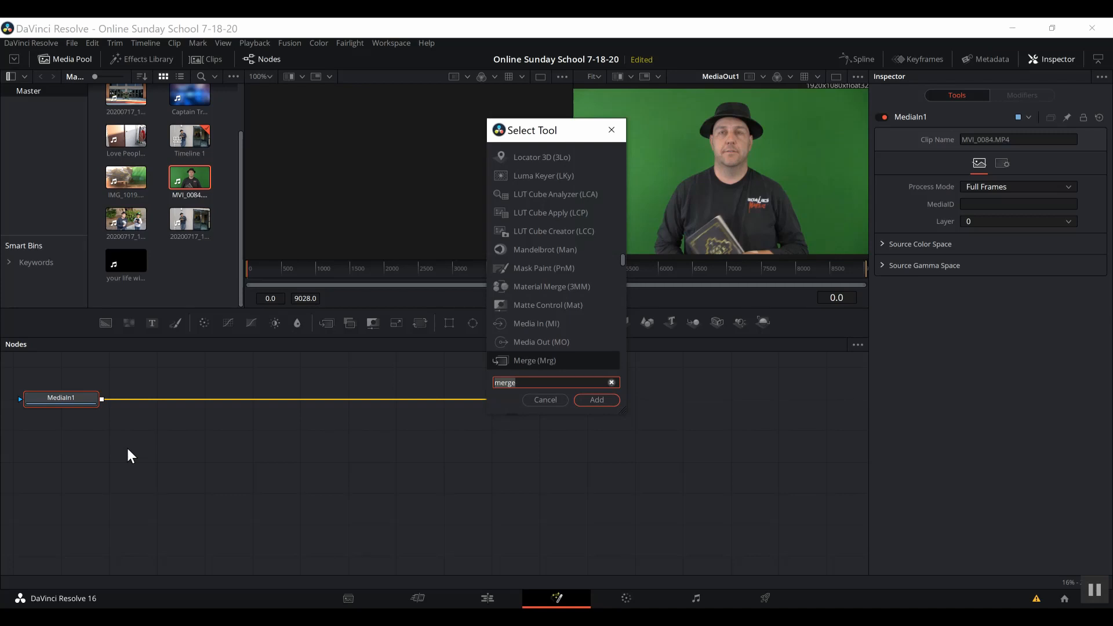
{"action": "key", "text": "BackSpace"}
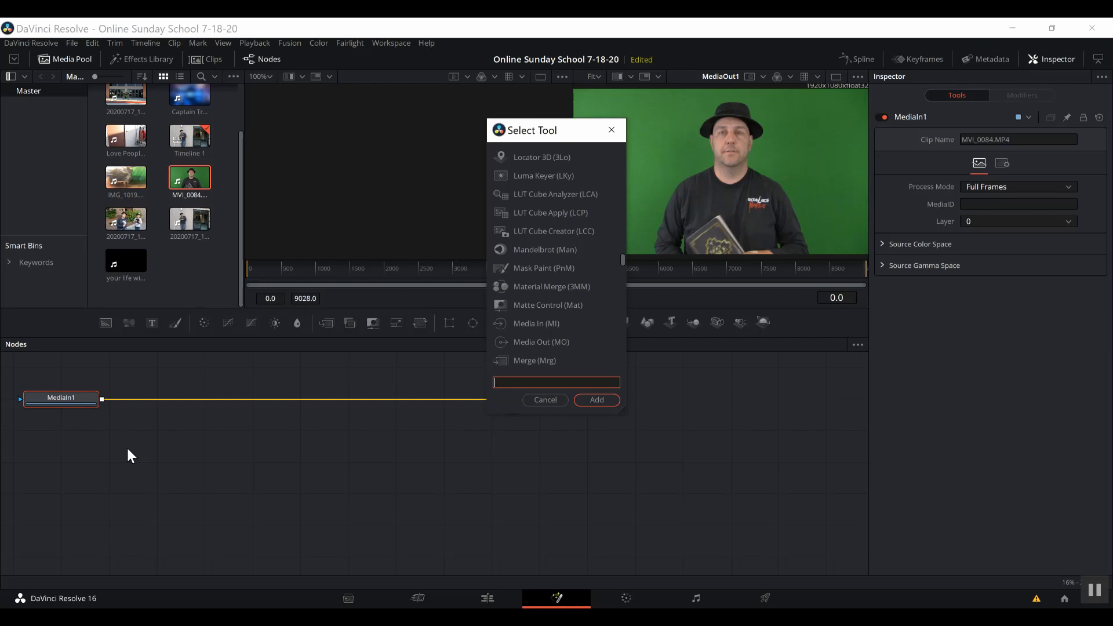
{"action": "type", "text": "de"}
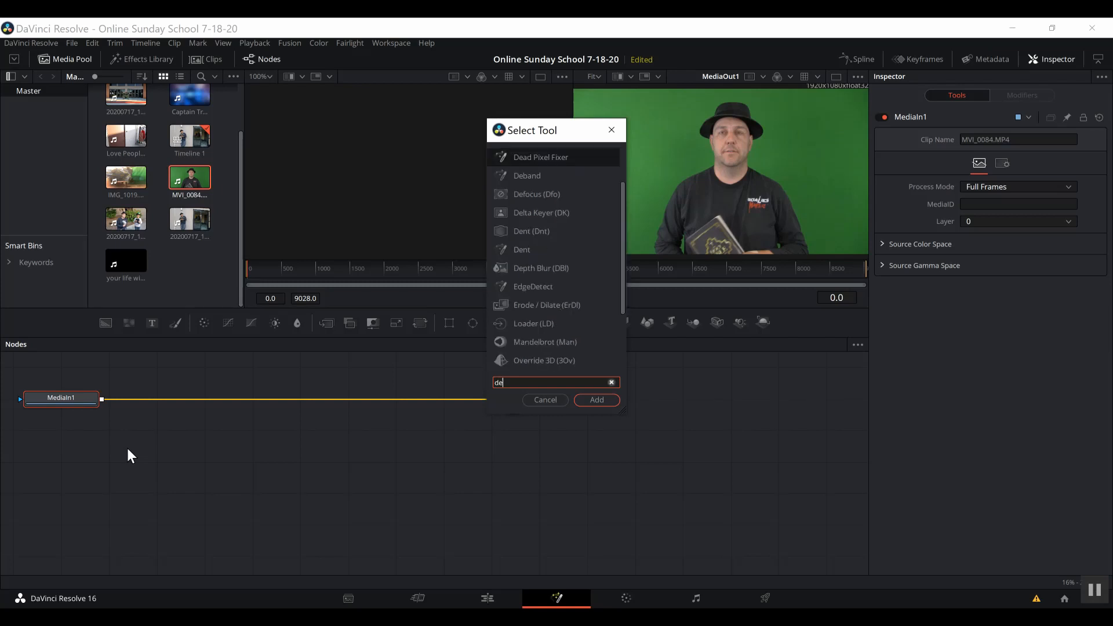
{"action": "type", "text": "lta"}
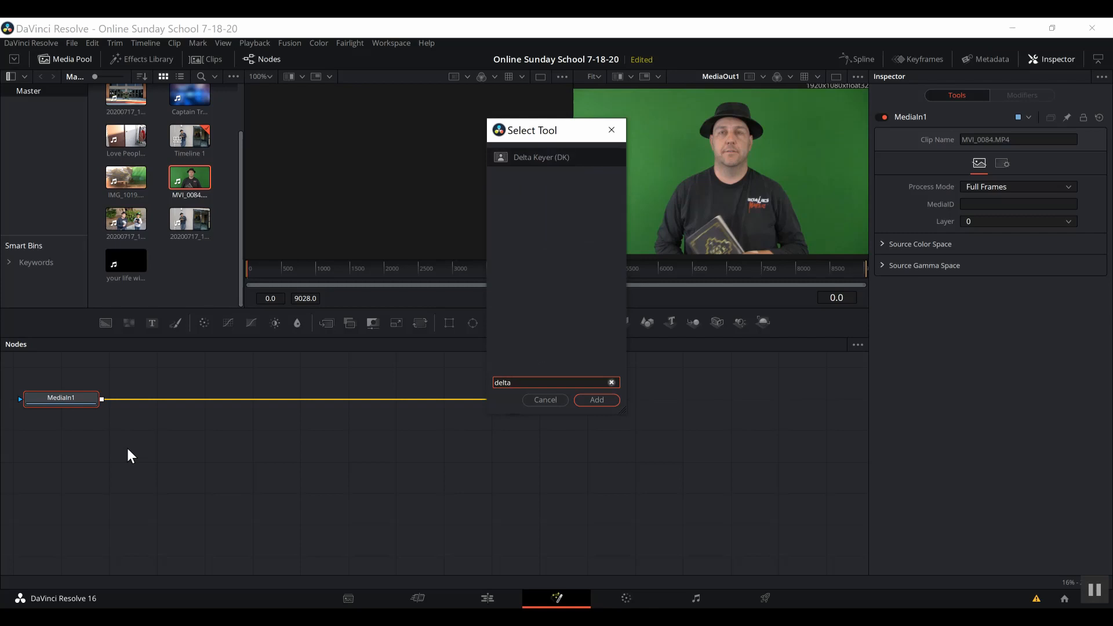
{"action": "key", "text": "Escape"}
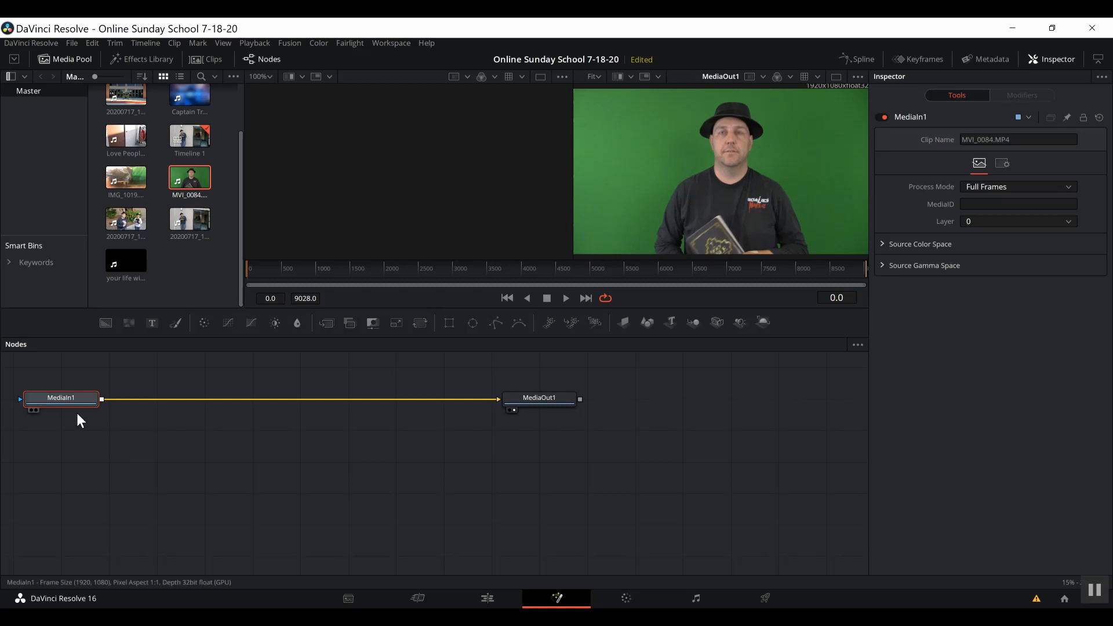
Add a Delta Keyer between MediaIn1 and MediaOut1 from the Shift+Space tool search.
{"action": "key", "text": "shift+space"}
{"action": "type", "text": "d"}
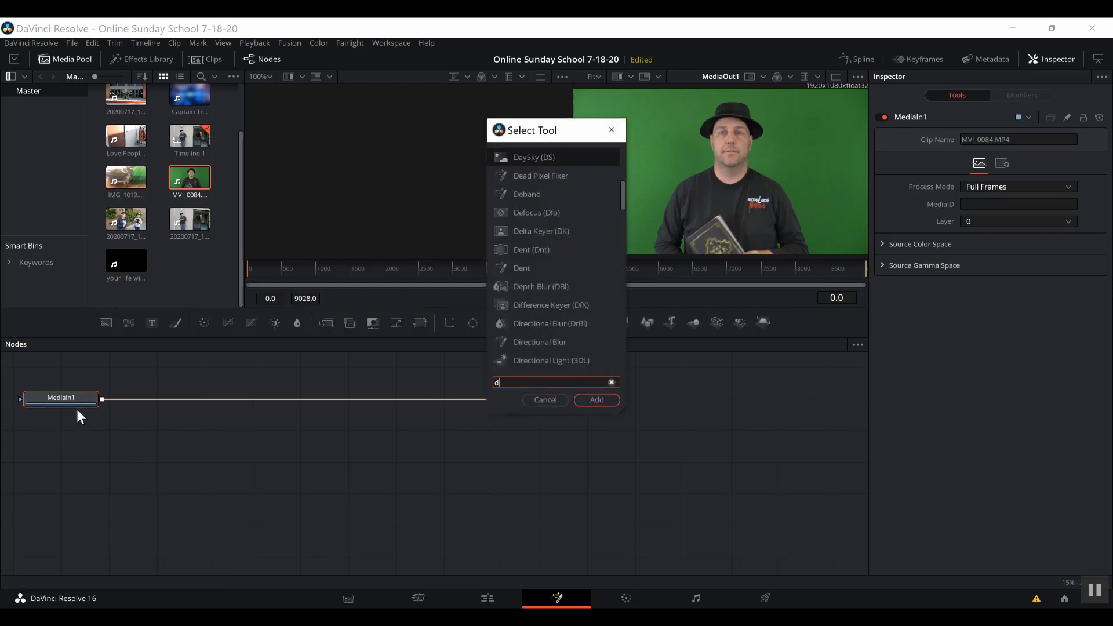
{"action": "type", "text": "elta"}
{"action": "key", "text": "Return"}
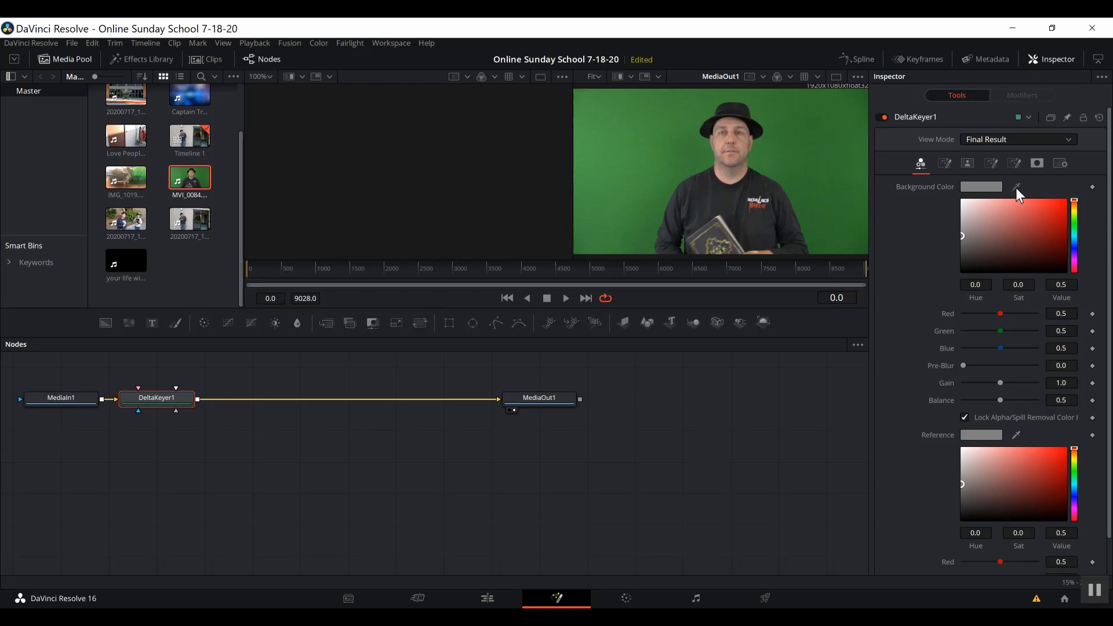
Sample the green backdrop as Background Color and set Matte Threshold to 0.189 low, 0.733 high.
{"action": "left_click_drag", "start_coordinate": [1016, 187], "coordinate": [831, 132]}
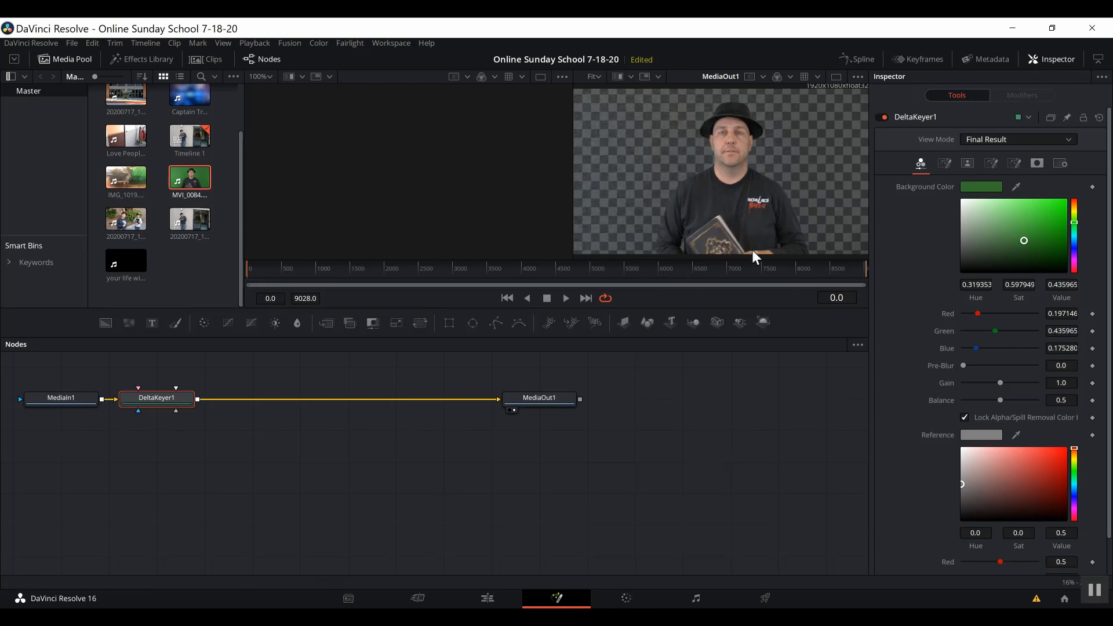
{"action": "left_click", "coordinate": [943, 165]}
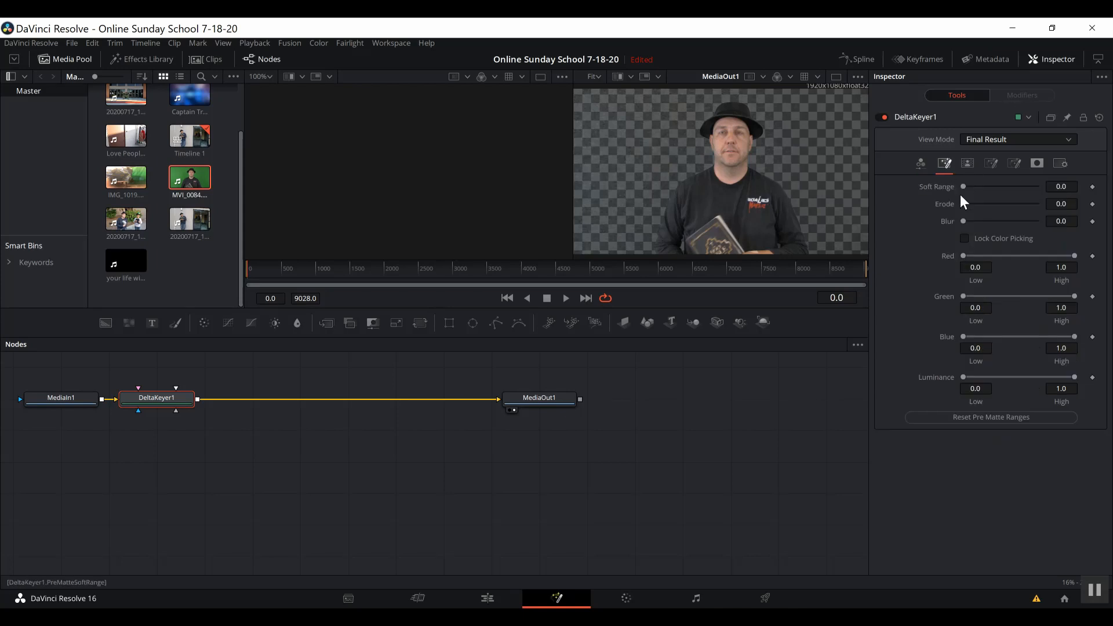
{"action": "left_click", "coordinate": [968, 163]}
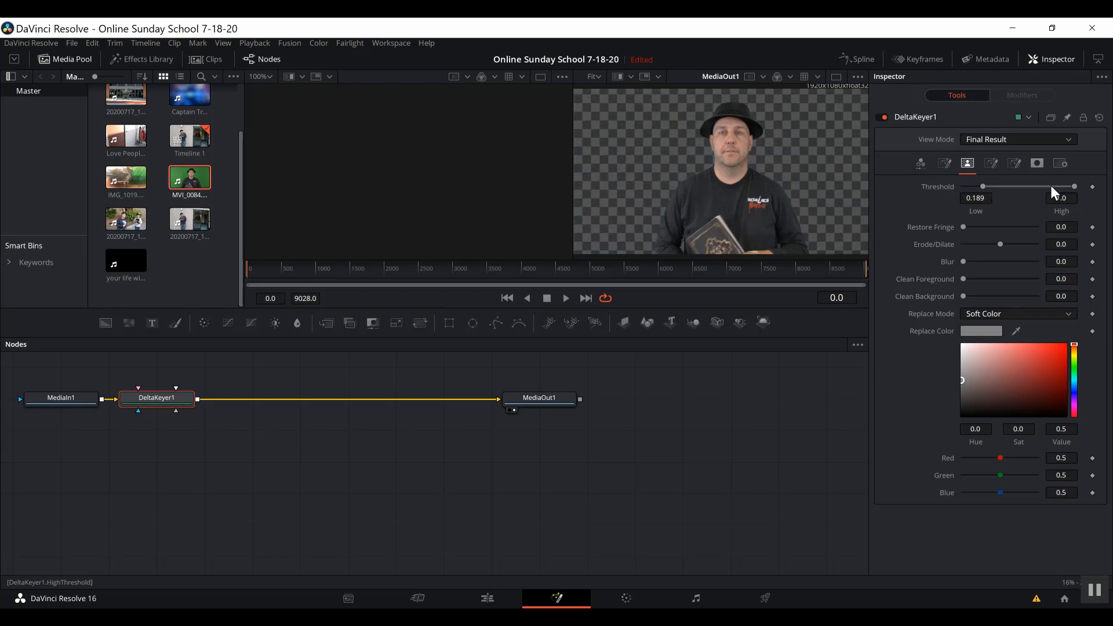
{"action": "left_click_drag", "start_coordinate": [1071, 187], "coordinate": [1070, 187]}
{"action": "left_click_drag", "start_coordinate": [241, 221], "coordinate": [246, 159]}
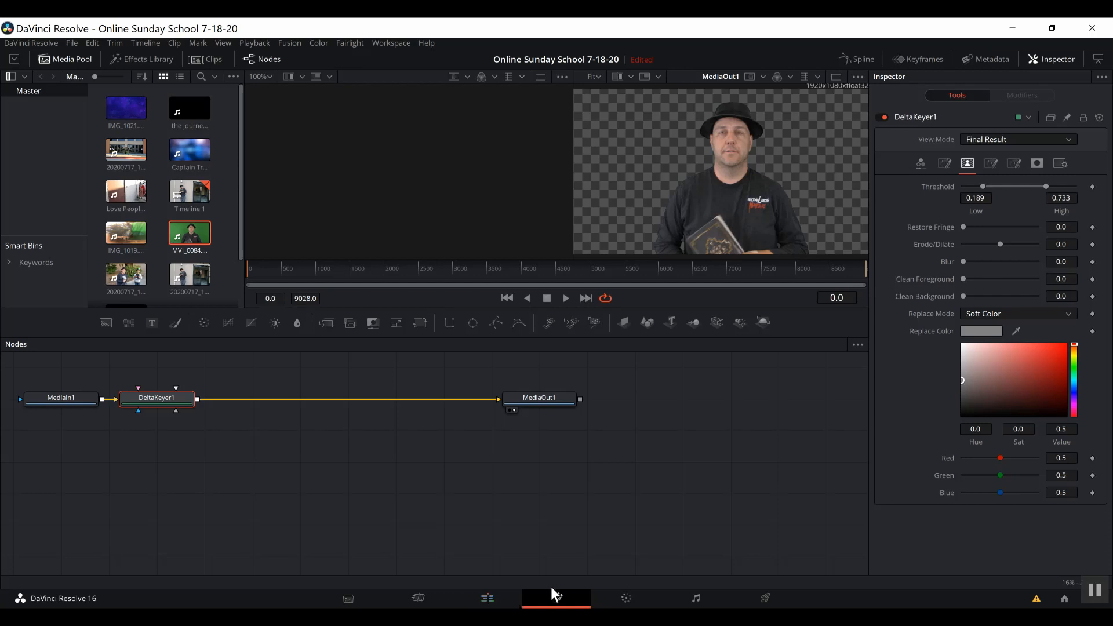
On the Edit page, lift MVI_0084 to Video 2 and lay the IMG_1021 starfield on Video 1.
{"action": "left_click", "coordinate": [492, 600]}
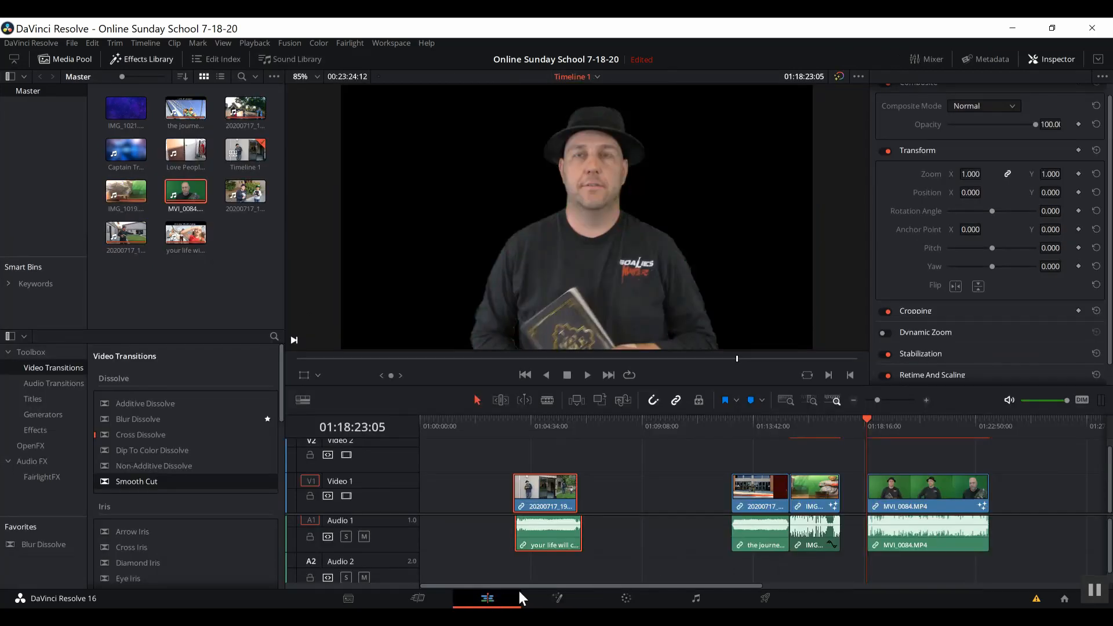
{"action": "left_click_drag", "start_coordinate": [882, 423], "coordinate": [887, 423]}
{"action": "left_click_drag", "start_coordinate": [912, 486], "coordinate": [908, 461]}
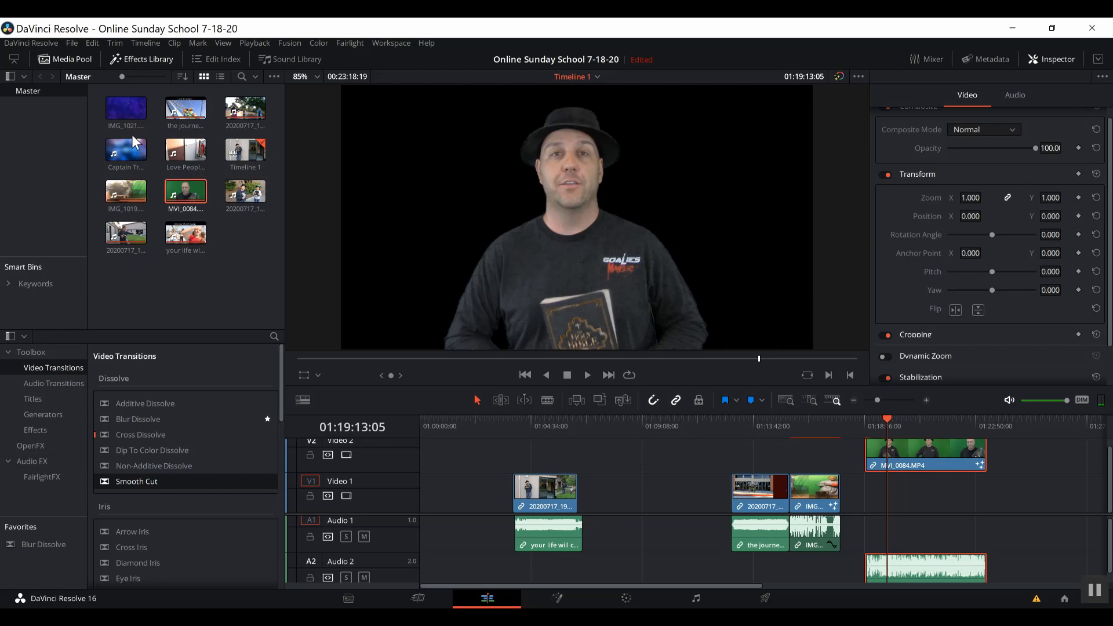
{"action": "left_click_drag", "start_coordinate": [119, 109], "coordinate": [874, 505]}
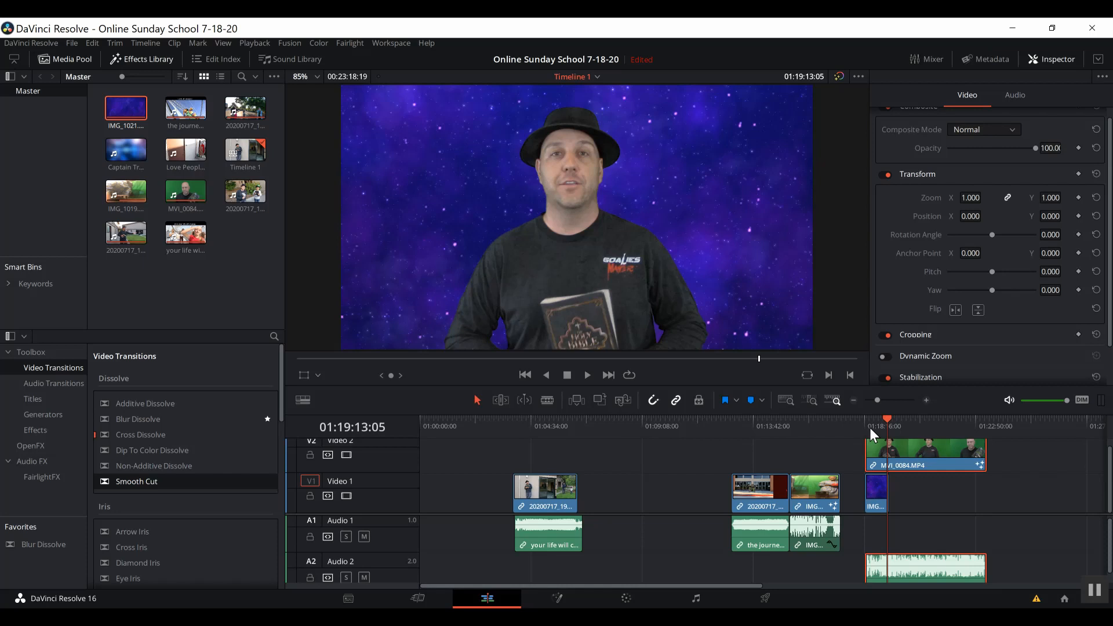
Delete the starfield clip, move MVI_0084 back to Video 1, and return to Fusion.
{"action": "left_click", "coordinate": [877, 498]}
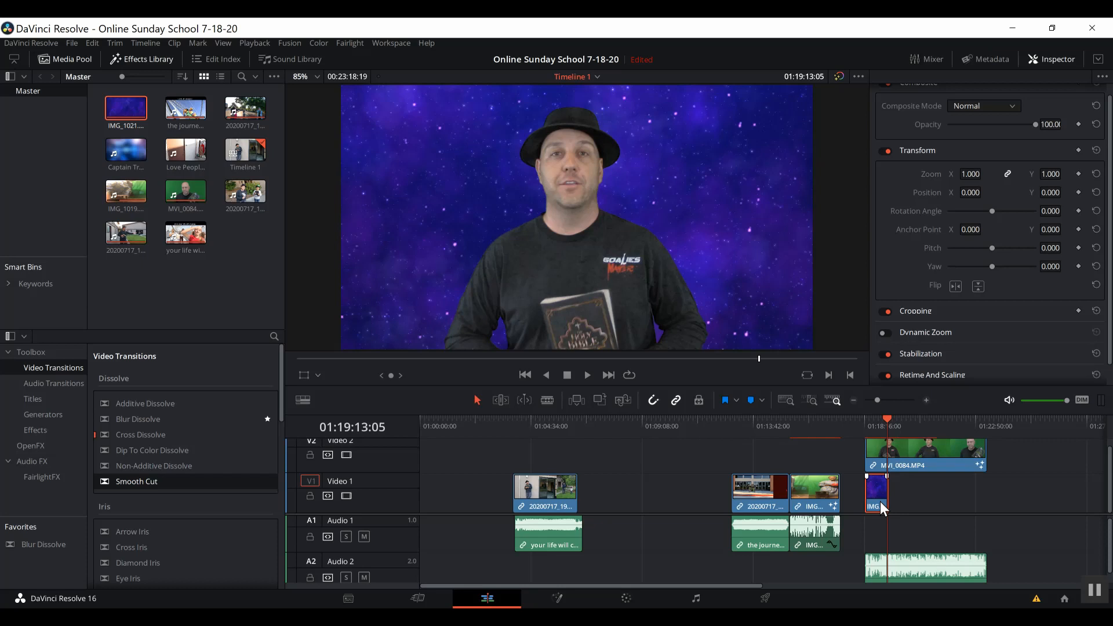
{"action": "key", "text": "BackSpace"}
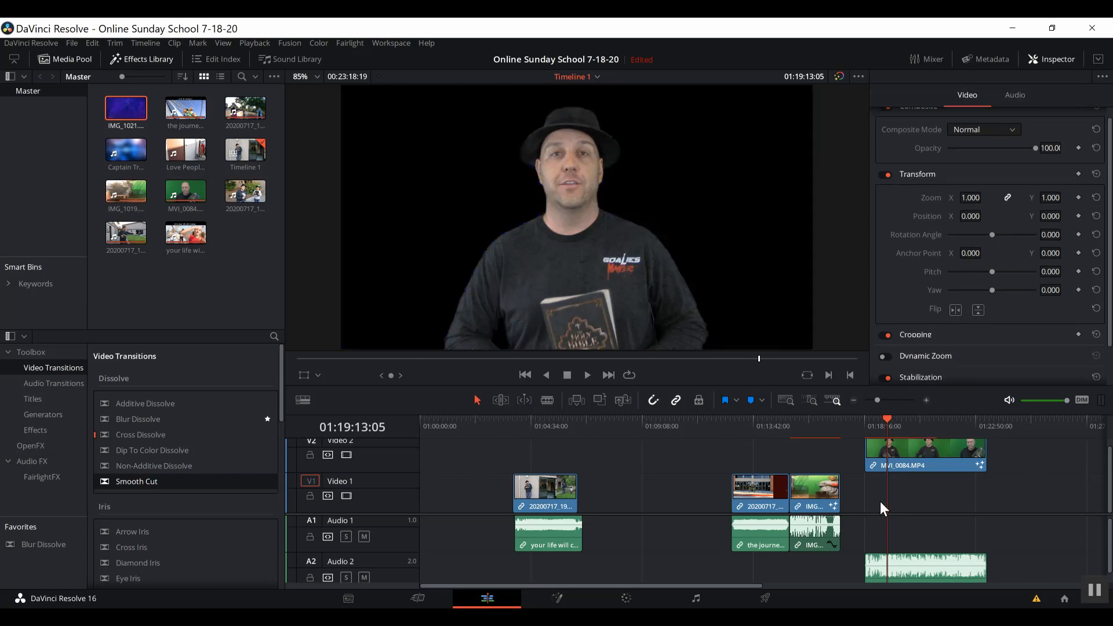
{"action": "left_click", "coordinate": [909, 462]}
{"action": "left_click_drag", "start_coordinate": [909, 462], "coordinate": [907, 488]}
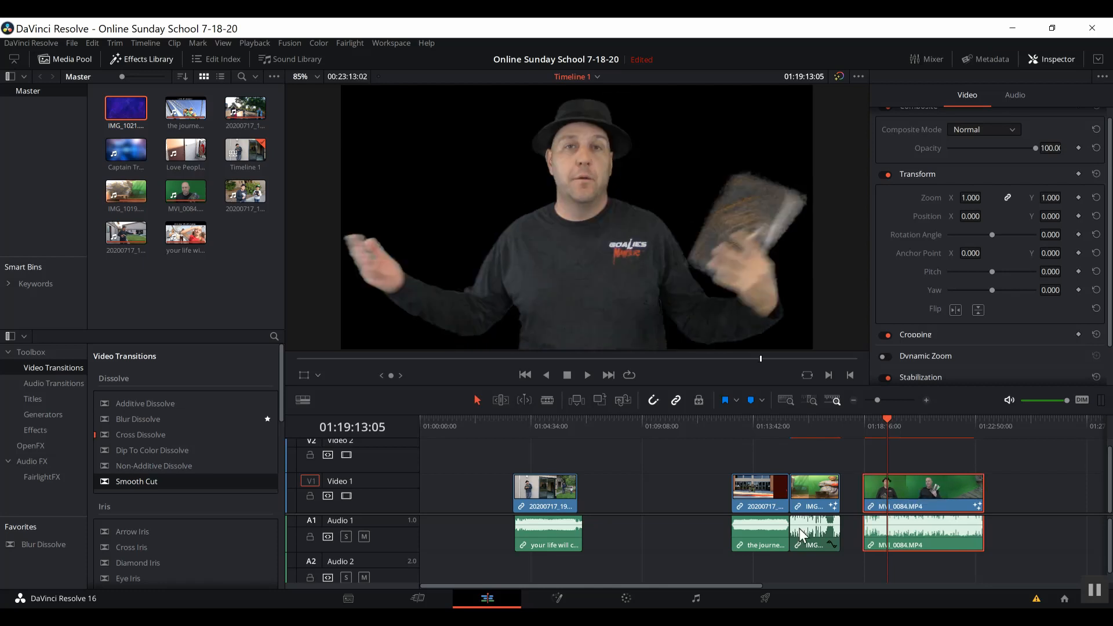
{"action": "left_click", "coordinate": [559, 596]}
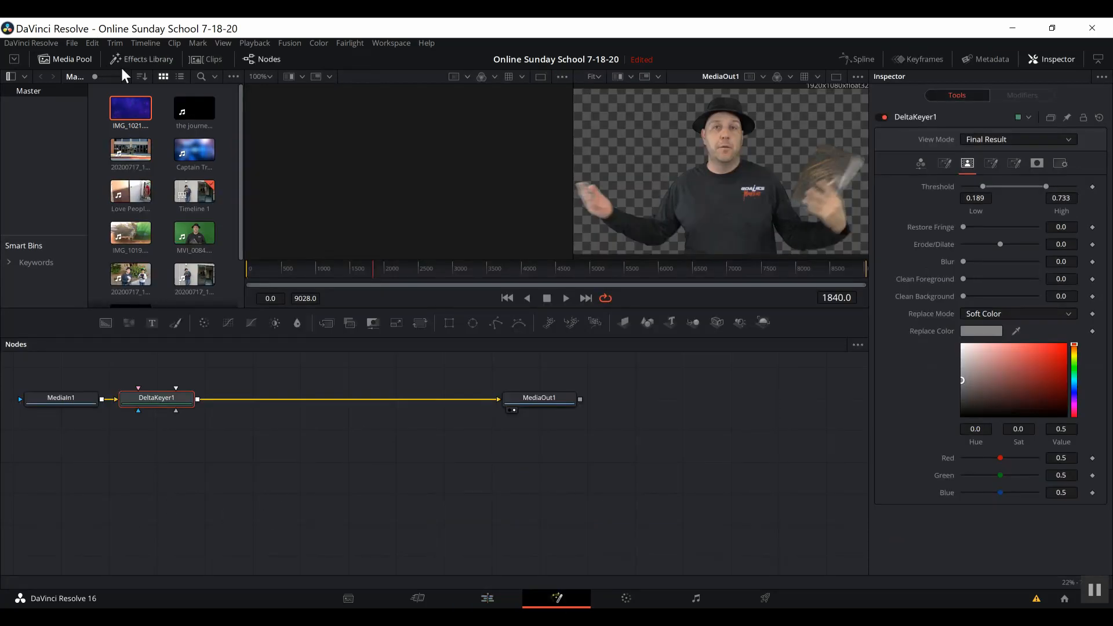
Add IMG_1021 as a looping MediaIn2 node and attach a Merge node after it.
{"action": "left_click_drag", "start_coordinate": [128, 105], "coordinate": [65, 473]}
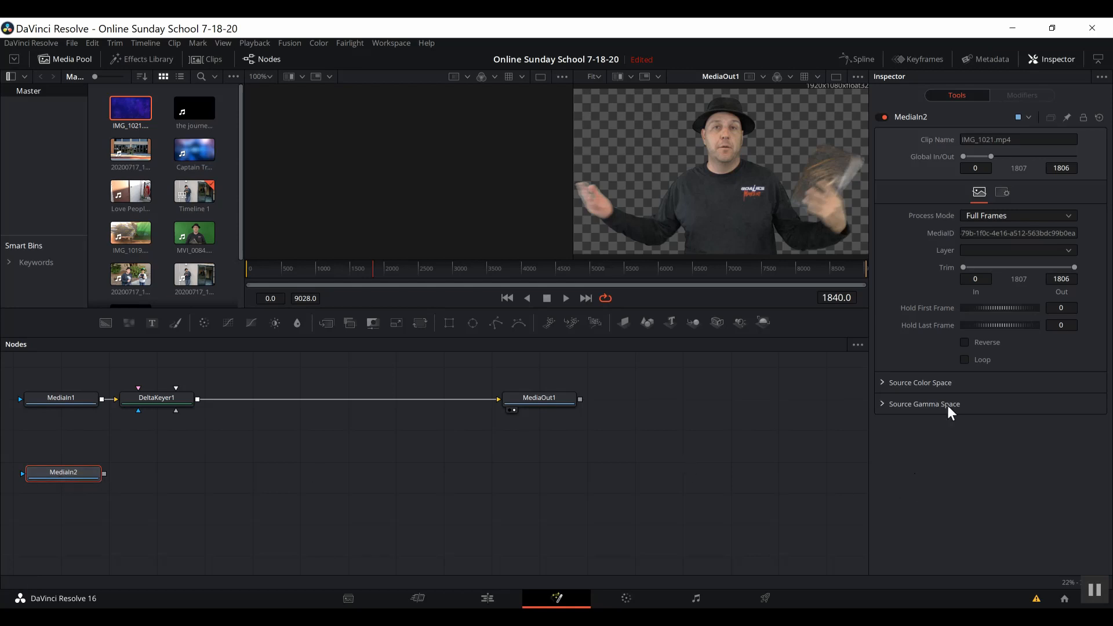
{"action": "left_click", "coordinate": [965, 363]}
{"action": "key", "text": "shift+space"}
{"action": "type", "text": "delta"}
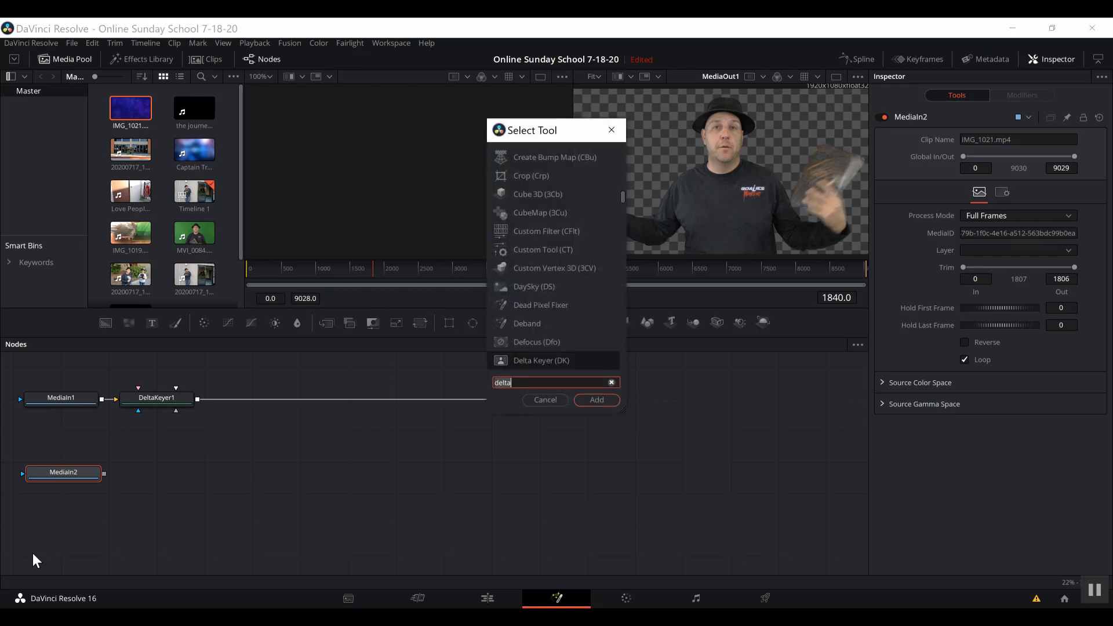
{"action": "type", "text": "m"}
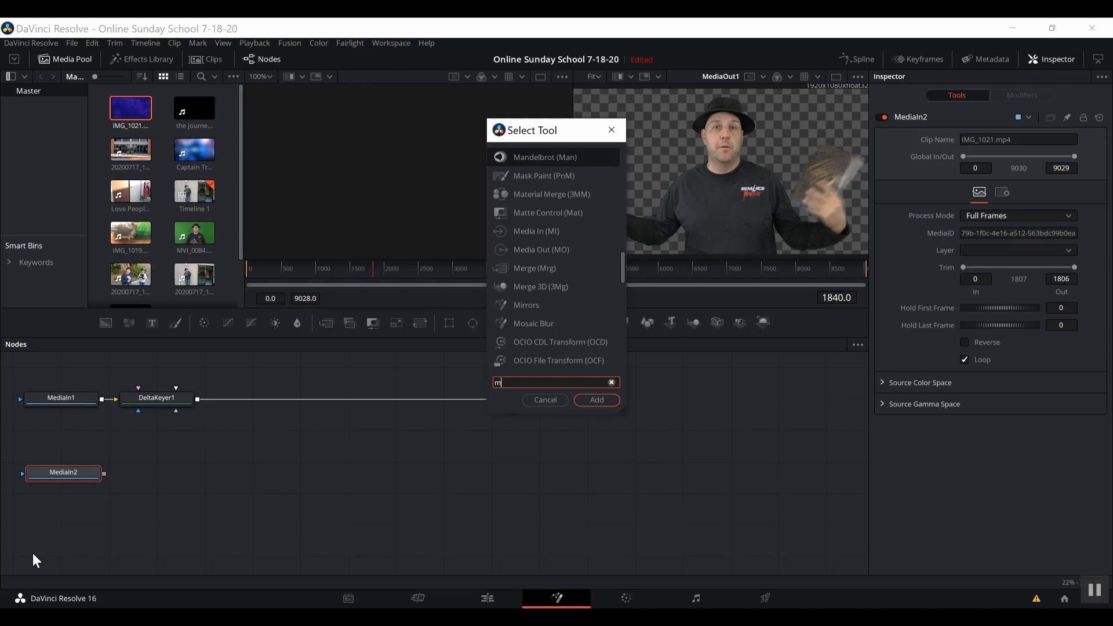
{"action": "type", "text": "erge"}
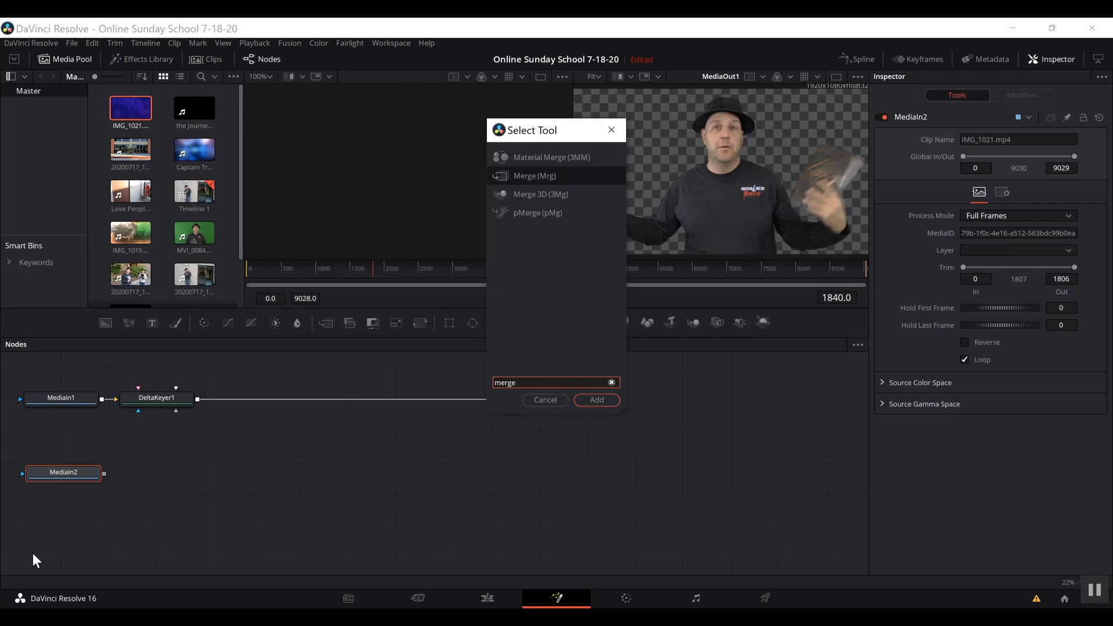
{"action": "key", "text": "Return"}
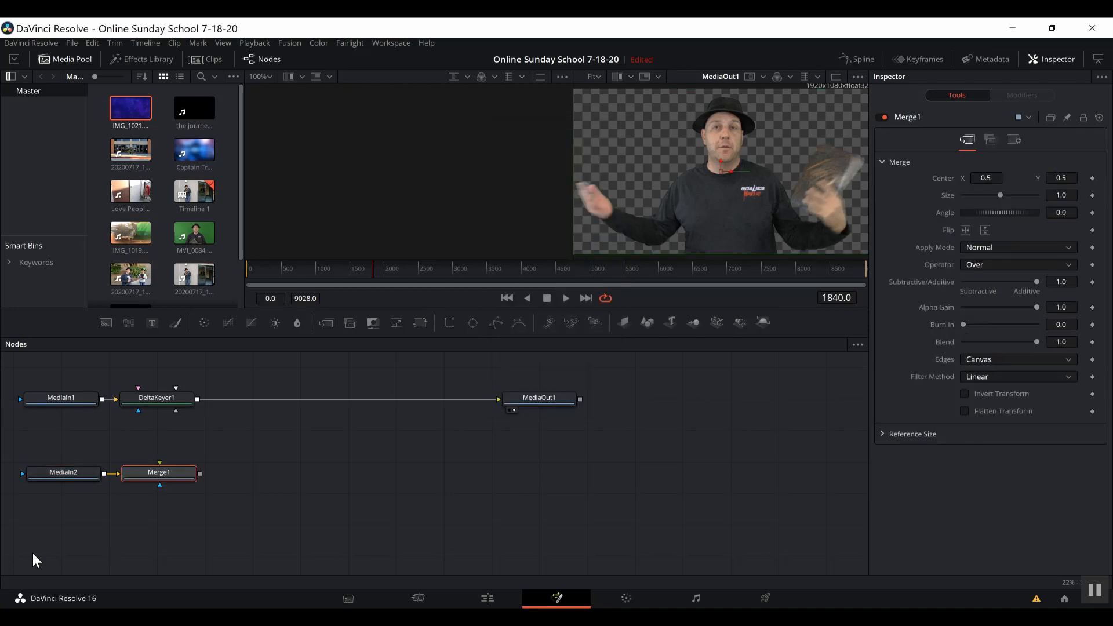
Route DeltaKeyer1 into Merge1's foreground and Merge1's output into MediaOut1, viewing the composite.
{"action": "left_click_drag", "start_coordinate": [185, 475], "coordinate": [322, 477]}
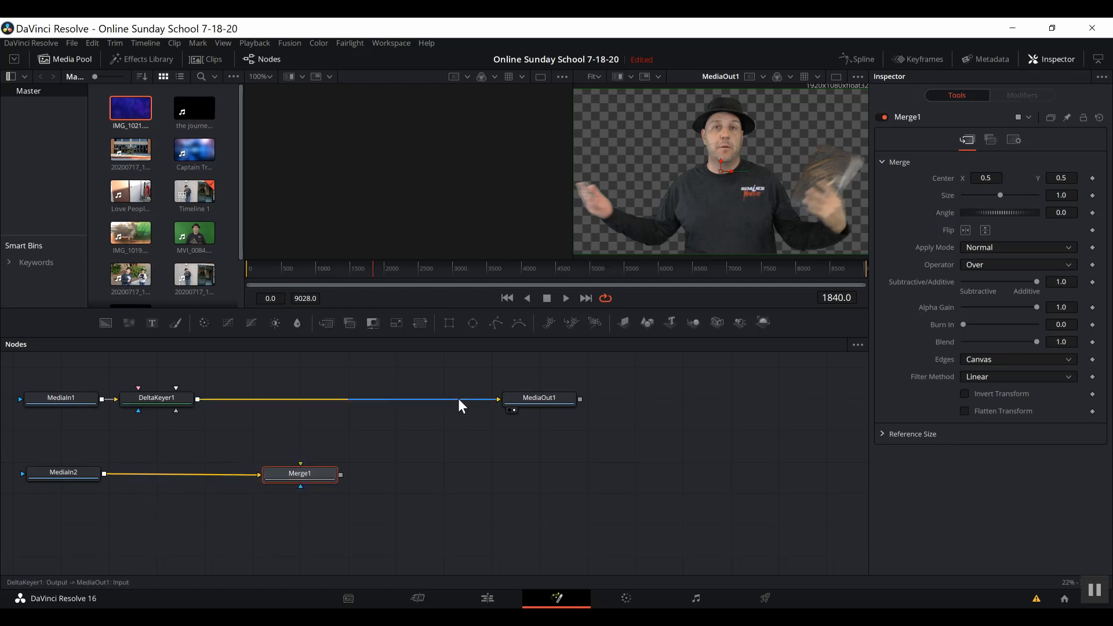
{"action": "left_click_drag", "start_coordinate": [459, 399], "coordinate": [313, 395]}
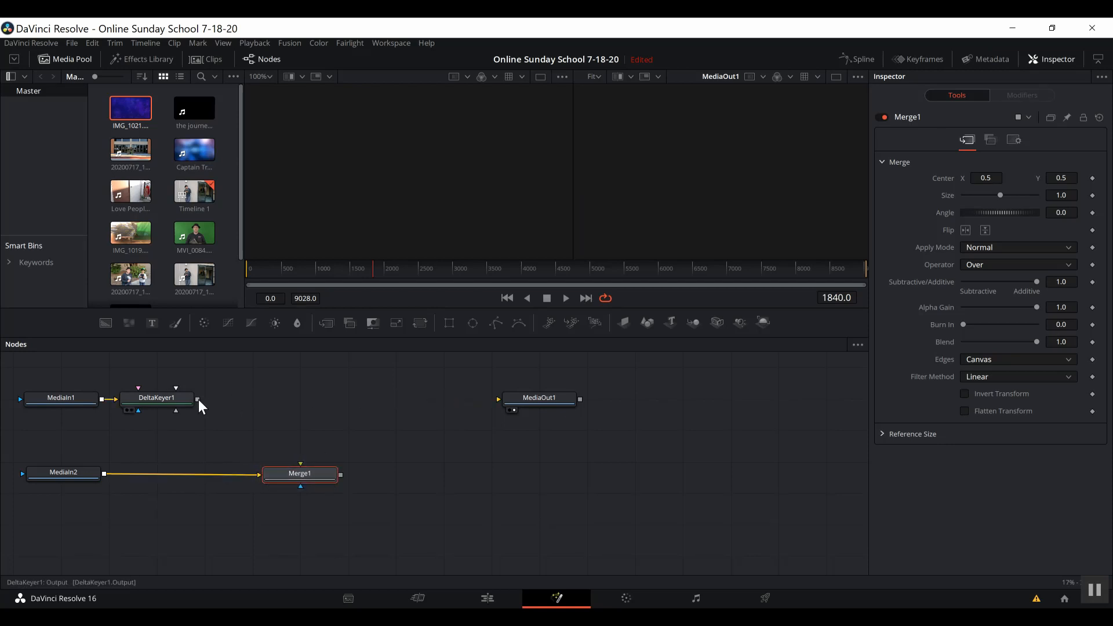
{"action": "left_click_drag", "start_coordinate": [199, 399], "coordinate": [299, 463]}
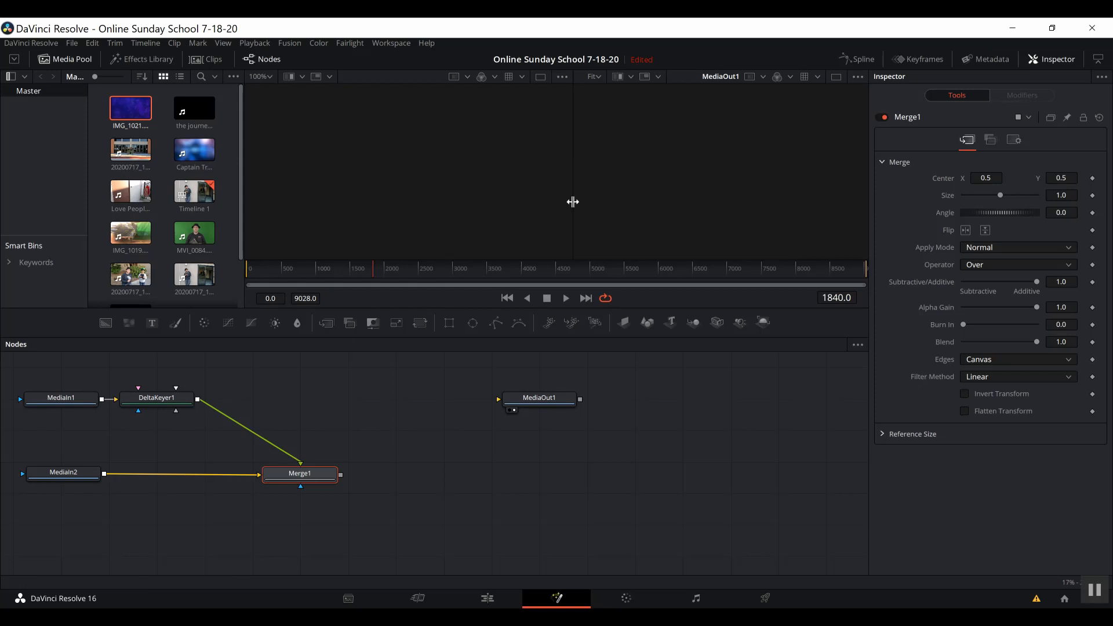
{"action": "left_click", "coordinate": [275, 484]}
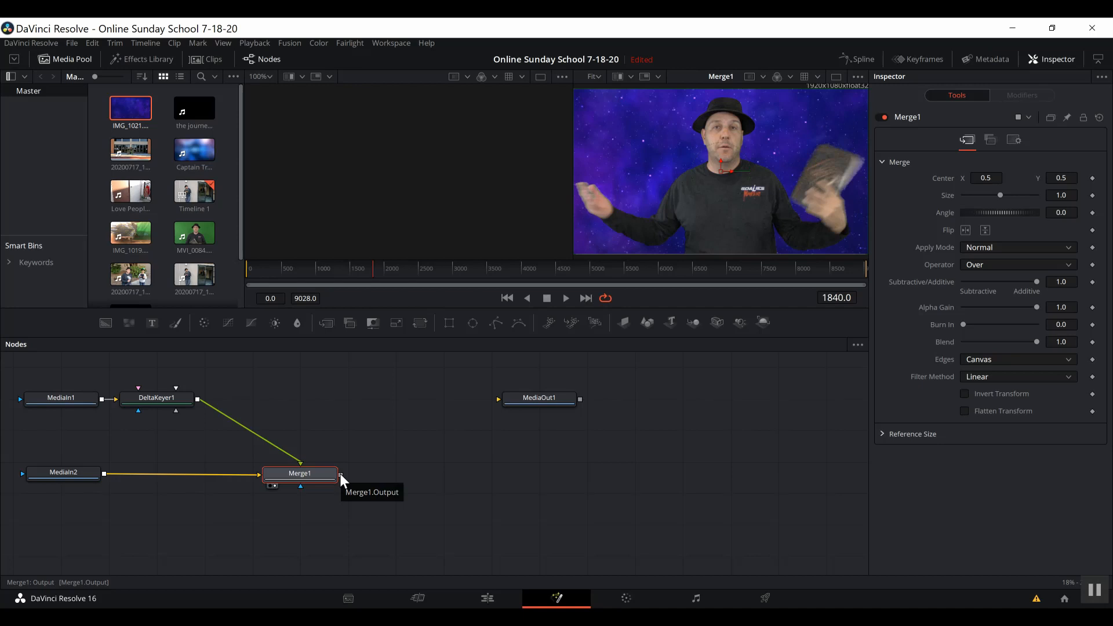
{"action": "left_click_drag", "start_coordinate": [340, 474], "coordinate": [499, 401]}
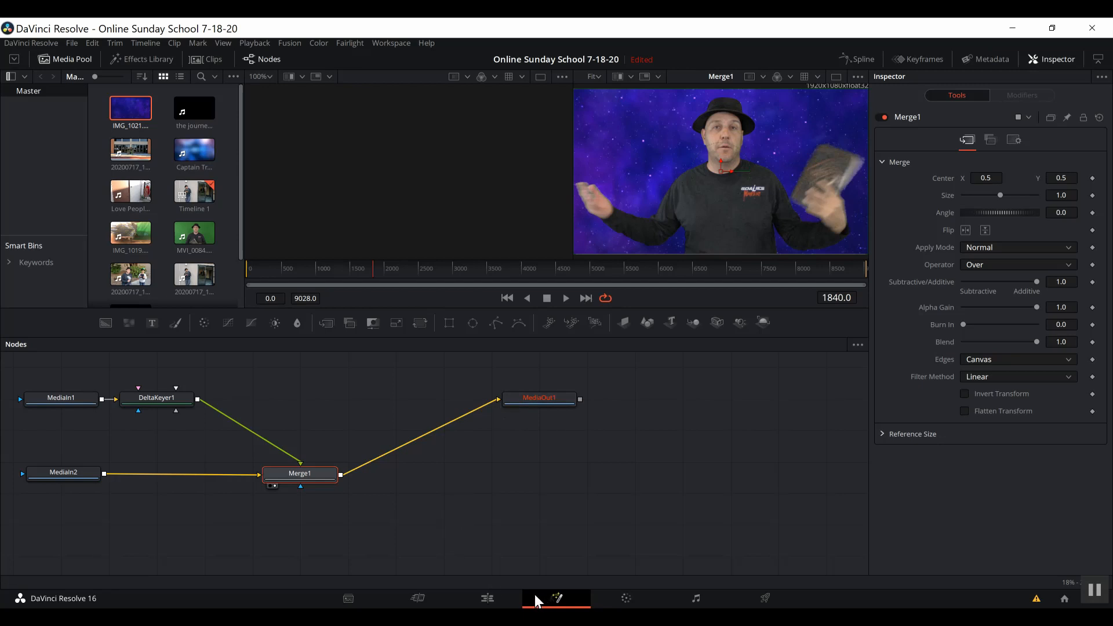
{"action": "left_click", "coordinate": [501, 601]}
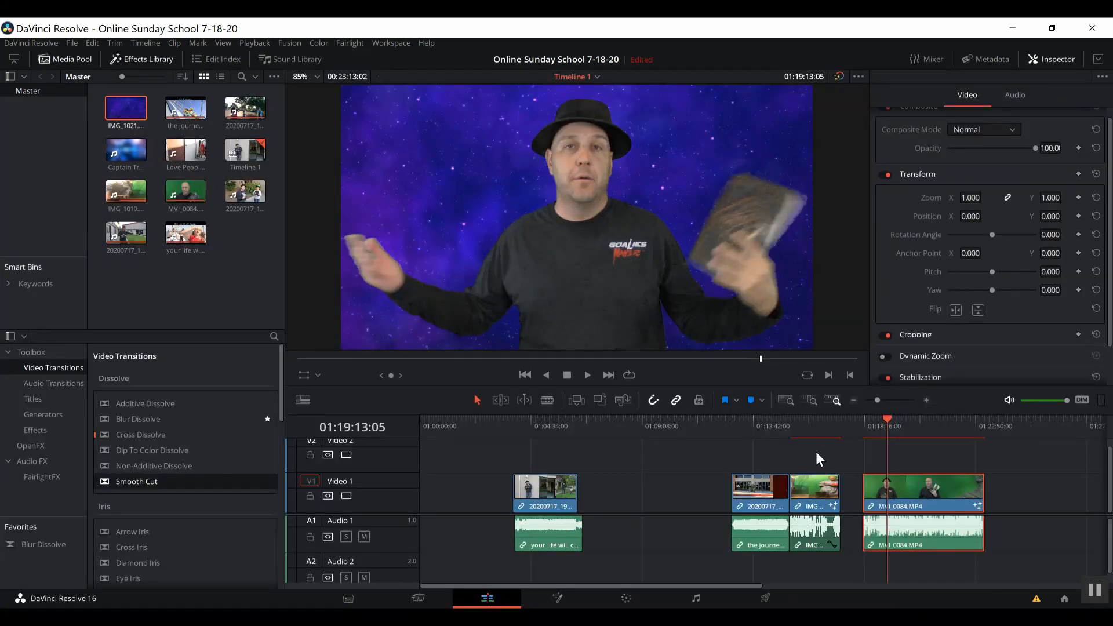
{"action": "key", "text": "space"}
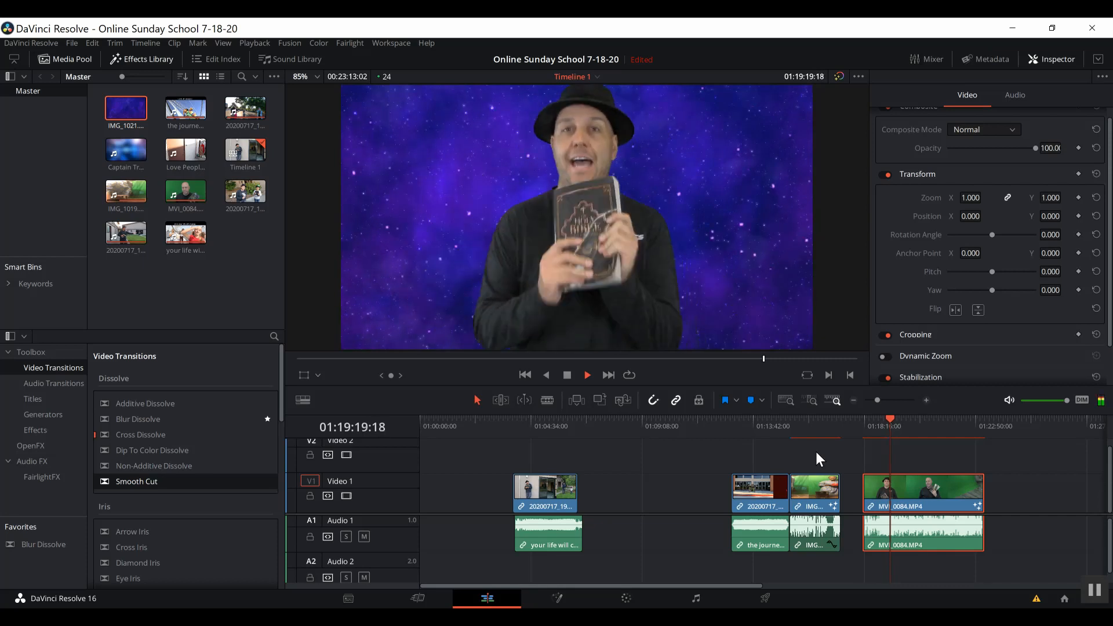
{"action": "key", "text": "space"}
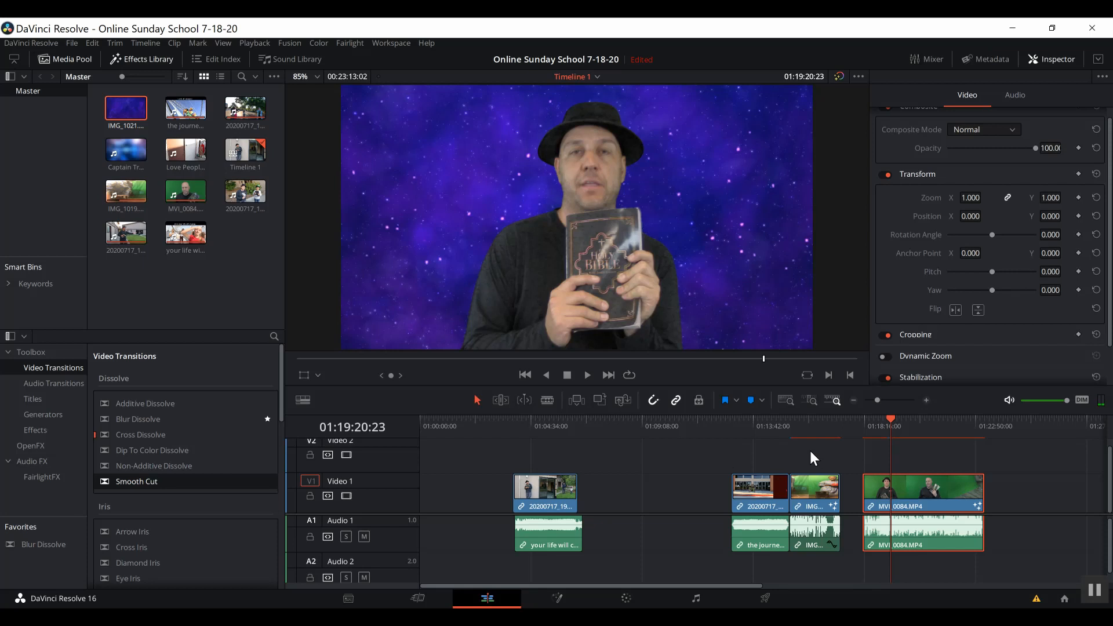
{"action": "left_click", "coordinate": [555, 599]}
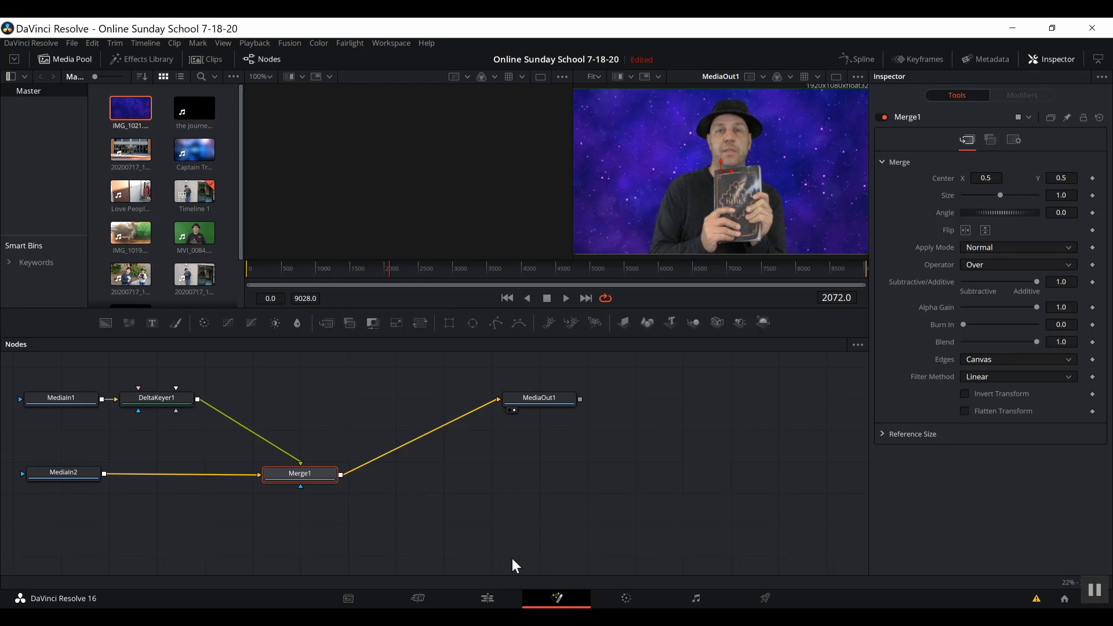
Review DeltaKeyer1's Key and Matte settings, then drag the node right, away from MediaIn1.
{"action": "left_click", "coordinate": [154, 401]}
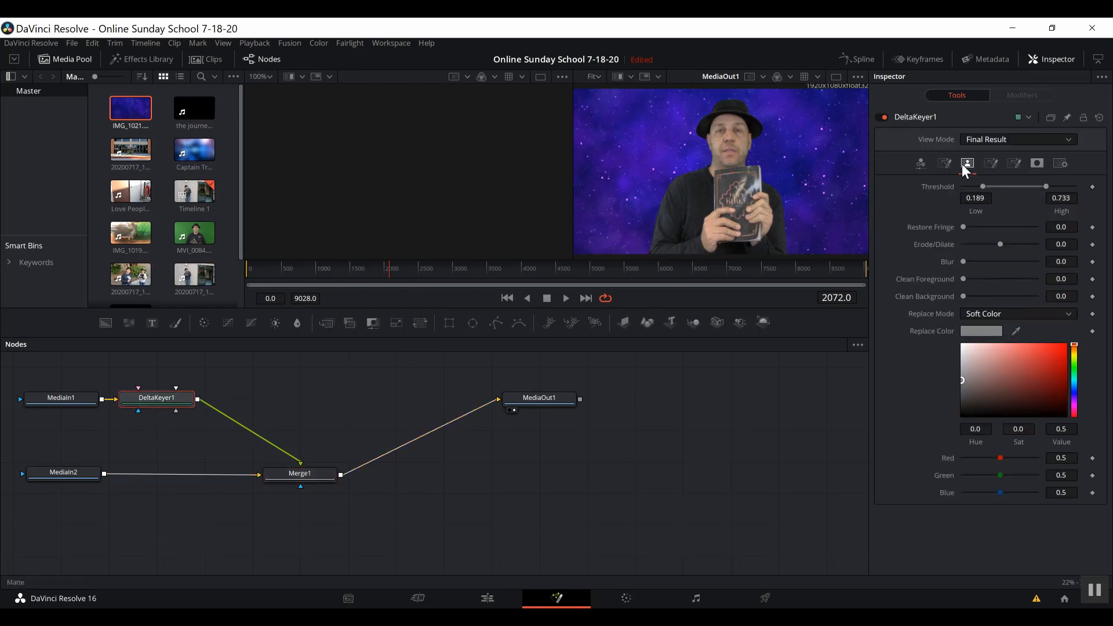
{"action": "left_click", "coordinate": [919, 163]}
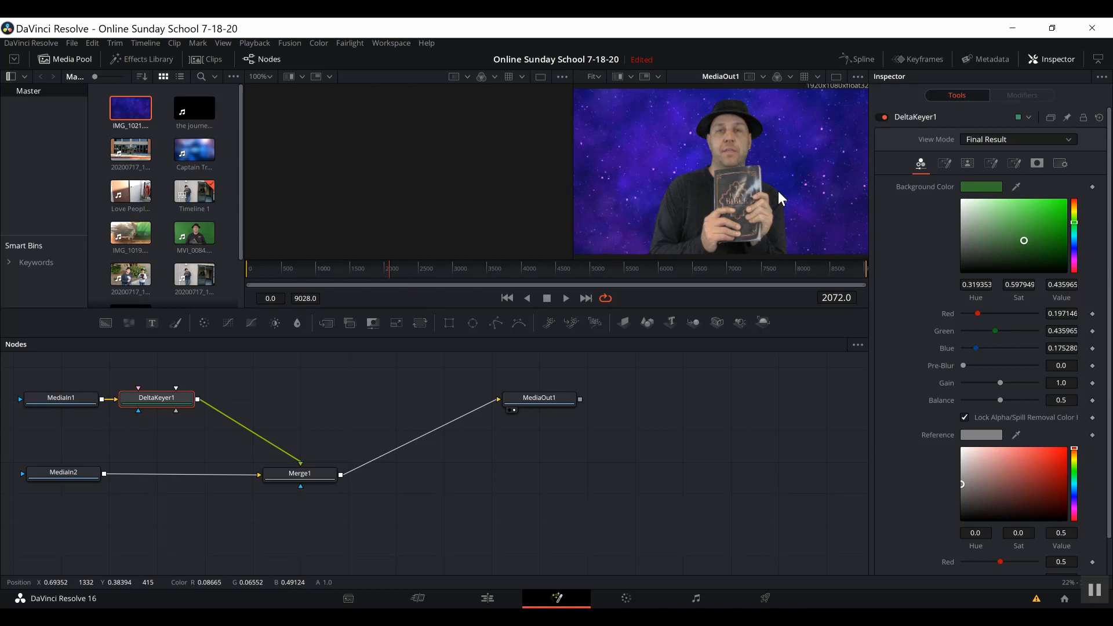
{"action": "left_click", "coordinate": [965, 165]}
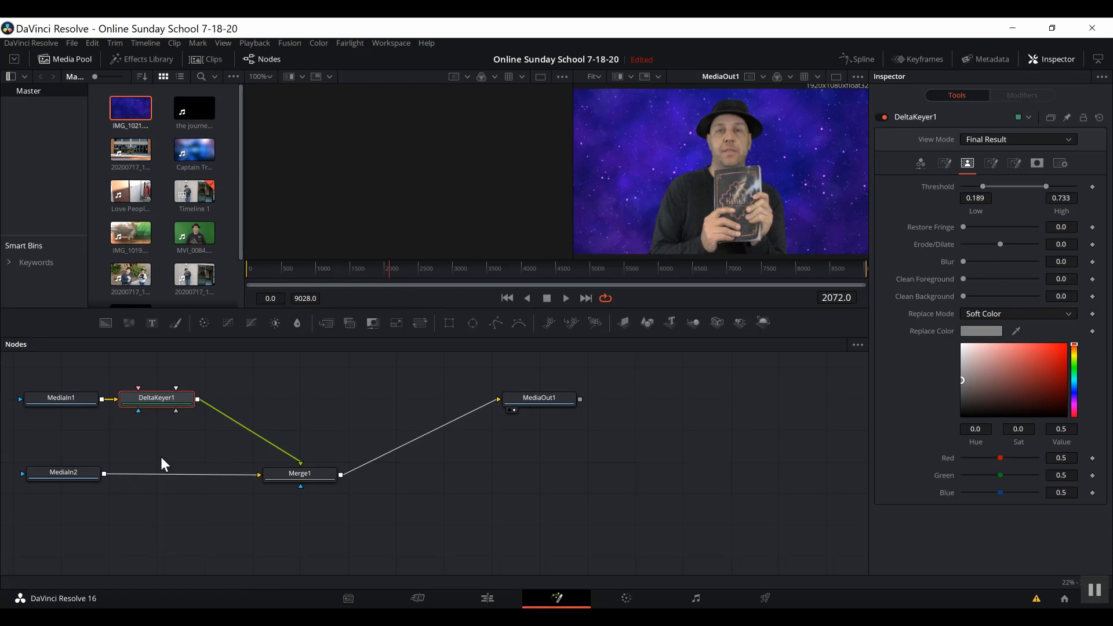
{"action": "left_click_drag", "start_coordinate": [163, 400], "coordinate": [261, 399]}
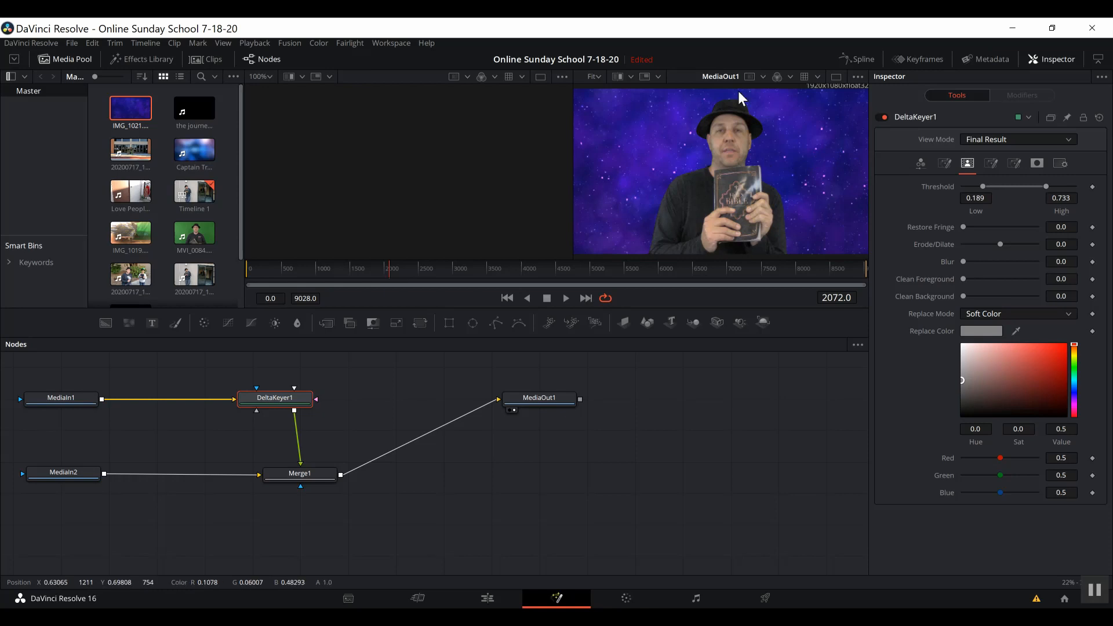
Remove the MediaIn1–DeltaKeyer1 link and wire a new Transform node from MediaIn1 into DeltaKeyer1.
{"action": "left_click", "coordinate": [220, 401]}
{"action": "key", "text": "Delete"}
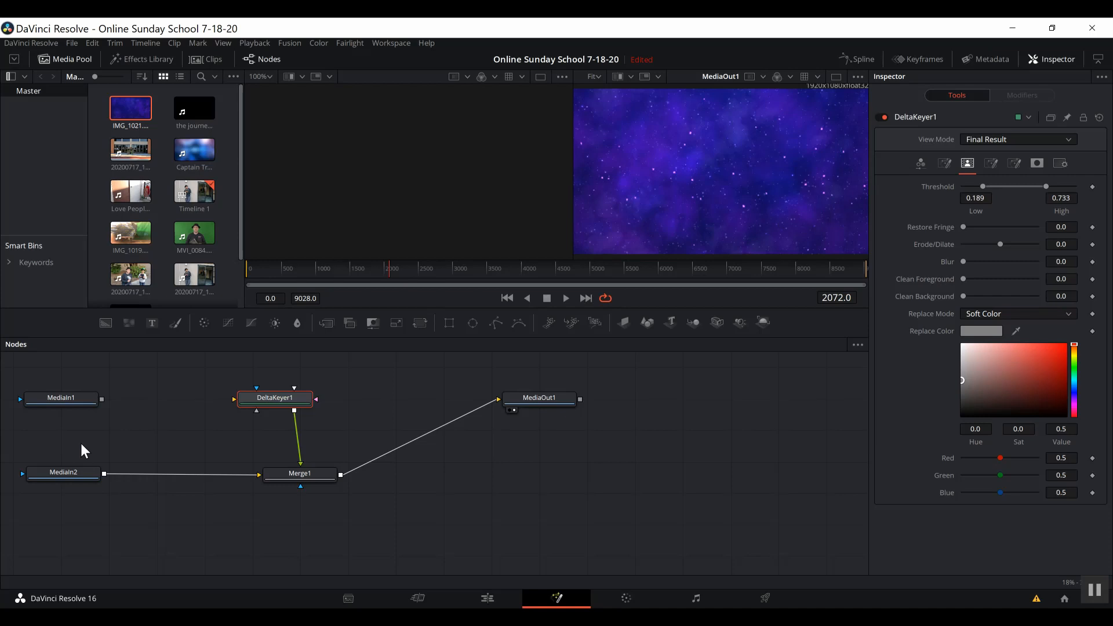
{"action": "left_click", "coordinate": [81, 406]}
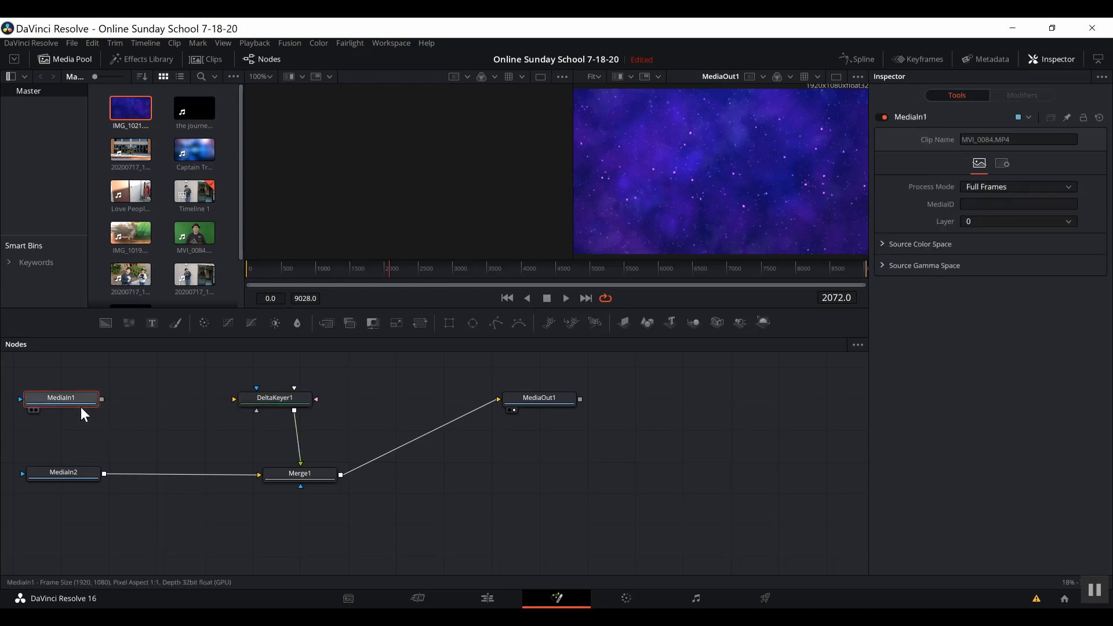
{"action": "key", "text": "shift+space"}
{"action": "type", "text": "merge"}
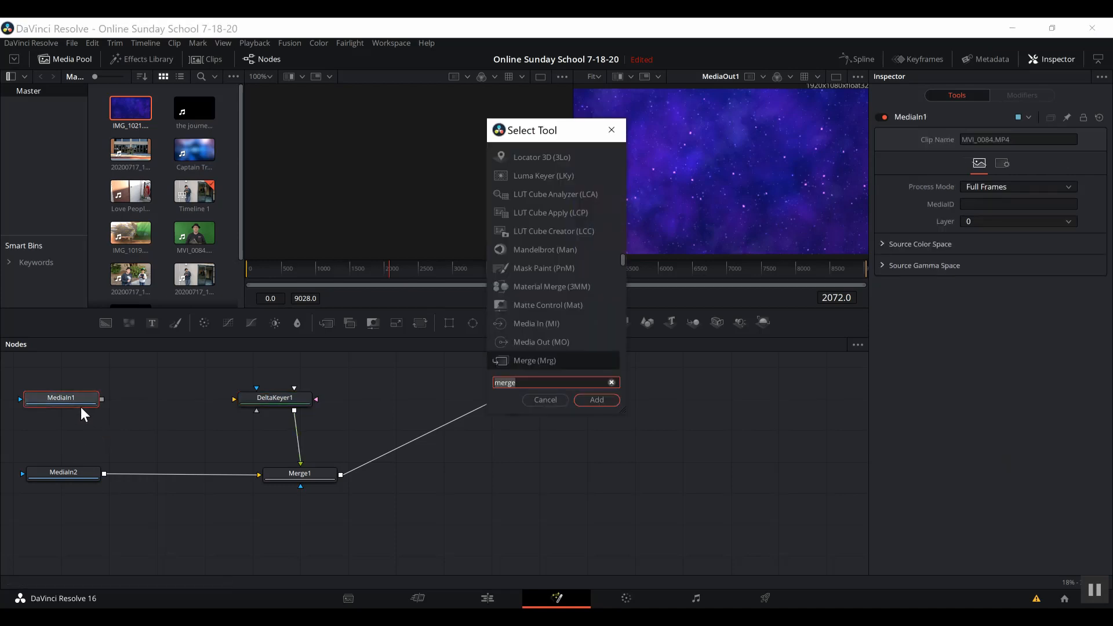
{"action": "key", "text": "BackSpace"}
{"action": "key", "text": "BackSpace"}
{"action": "key", "text": "BackSpace"}
{"action": "key", "text": "BackSpace"}
{"action": "key", "text": "BackSpace"}
{"action": "type", "text": "trans"}
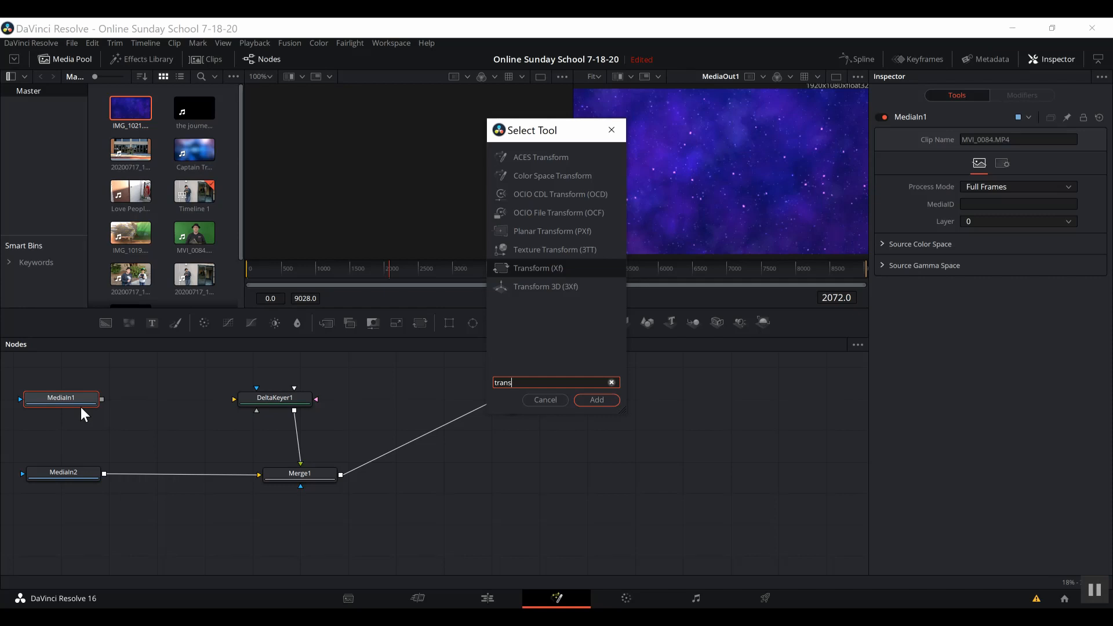
{"action": "key", "text": "Return"}
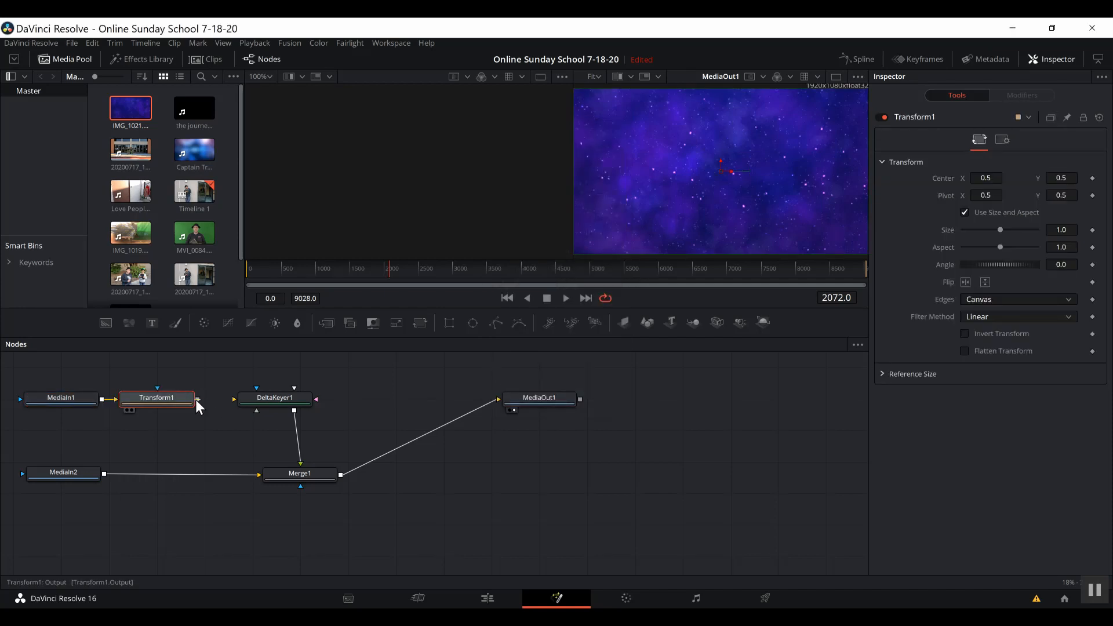
{"action": "left_click_drag", "start_coordinate": [196, 398], "coordinate": [230, 399]}
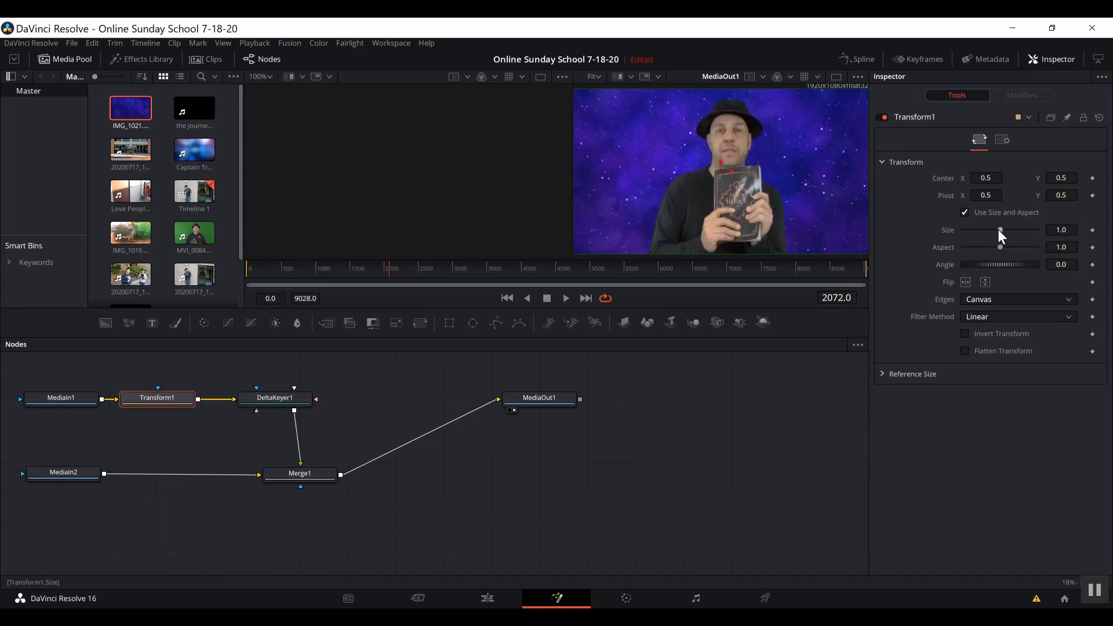
Shrink the presenter to about 0.63 size, trying and undoing a shift to the right.
{"action": "mouse_move", "coordinate": [998, 230]}
{"action": "left_mouse_down"}
{"action": "mouse_move", "coordinate": [986, 230]}
{"action": "mouse_move", "coordinate": [999, 231]}
{"action": "left_mouse_up"}
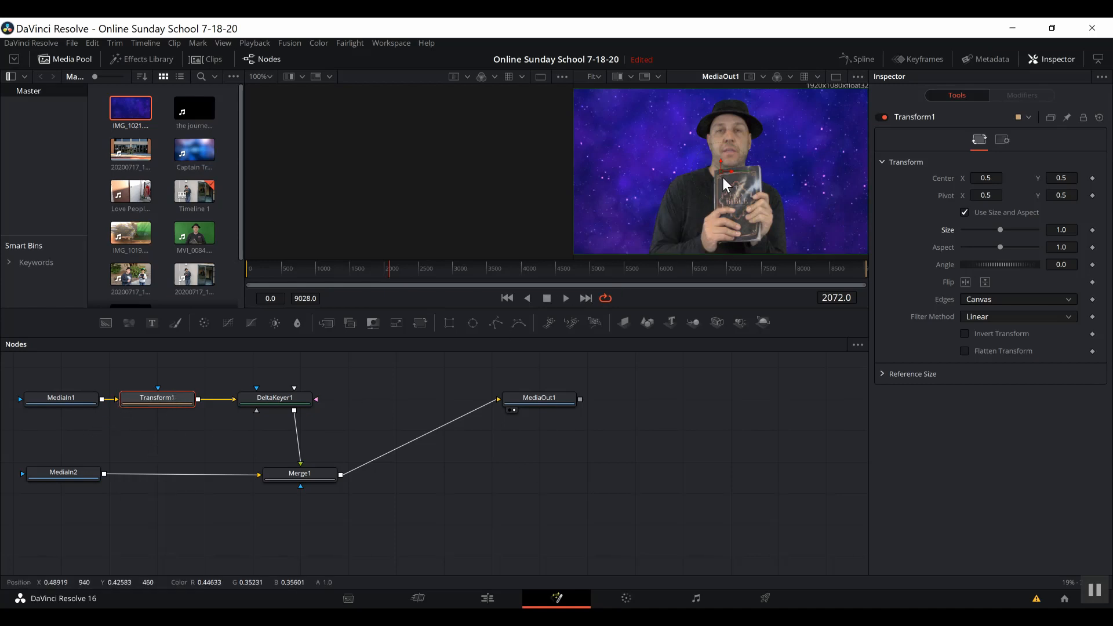
{"action": "mouse_move", "coordinate": [725, 171]}
{"action": "left_mouse_down"}
{"action": "mouse_move", "coordinate": [721, 151]}
{"action": "mouse_move", "coordinate": [726, 182]}
{"action": "mouse_move", "coordinate": [741, 179]}
{"action": "mouse_move", "coordinate": [728, 180]}
{"action": "left_mouse_up"}
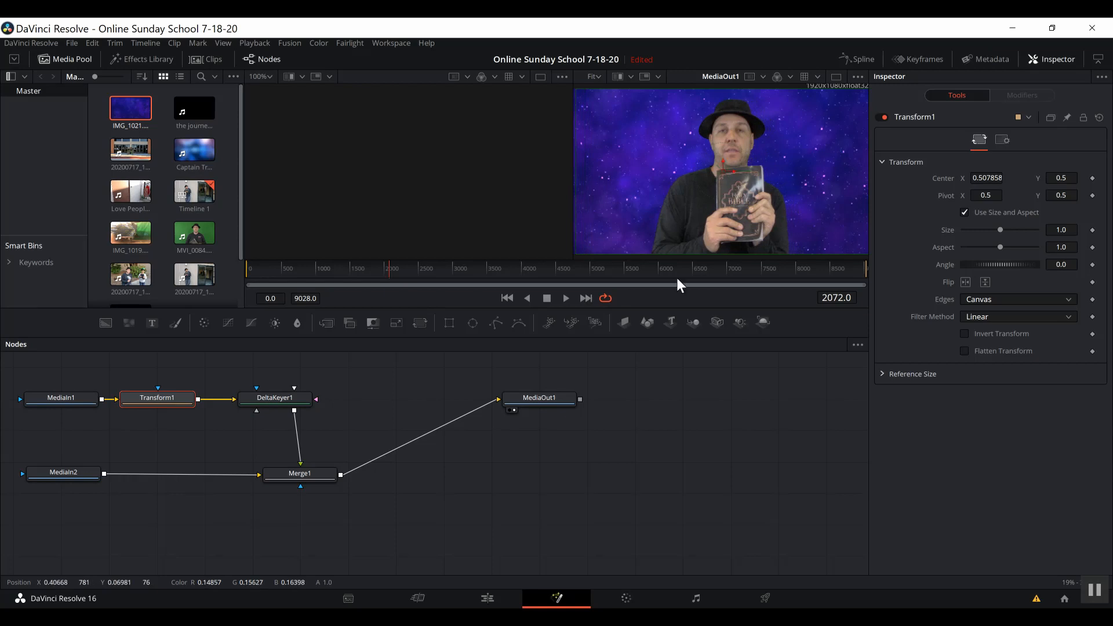
{"action": "key", "text": "ctrl+z"}
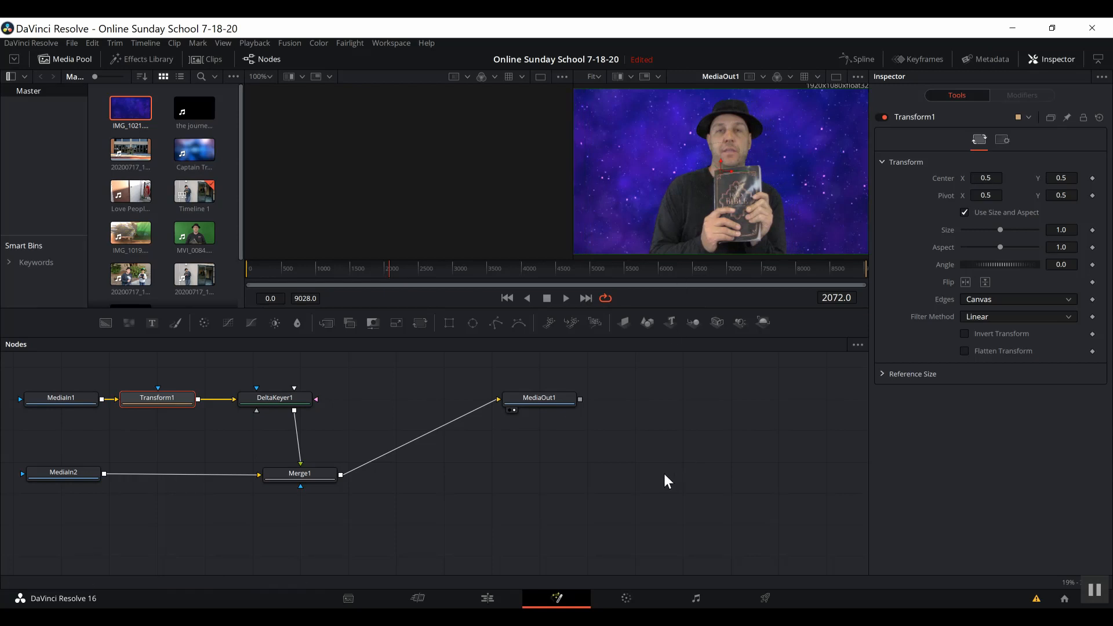
Switch to the Edit page to view the keyed presenter over the purple starfield.
{"action": "left_click", "coordinate": [487, 598]}
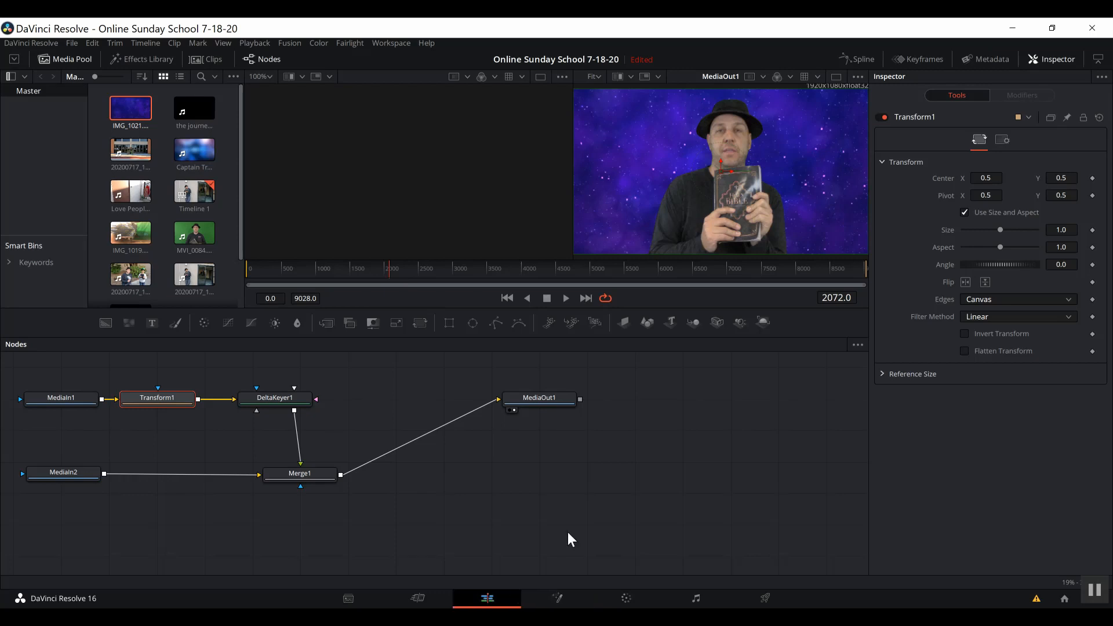